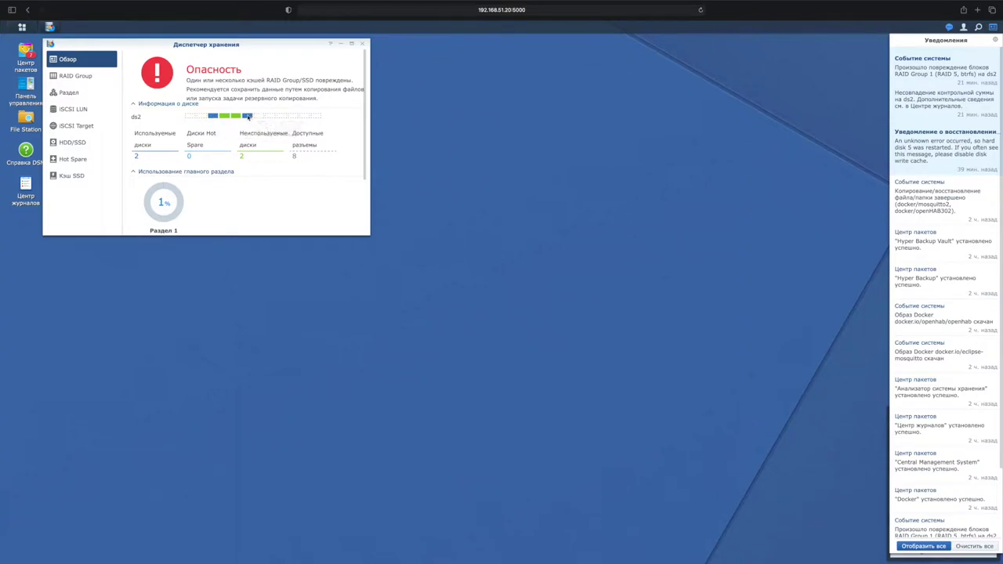
Examine the storage overview and the details of the damaged RAID Group 1, including its status, failed disks and member disks
mouse_move(247, 119)
scroll(183, 176, down, 2)
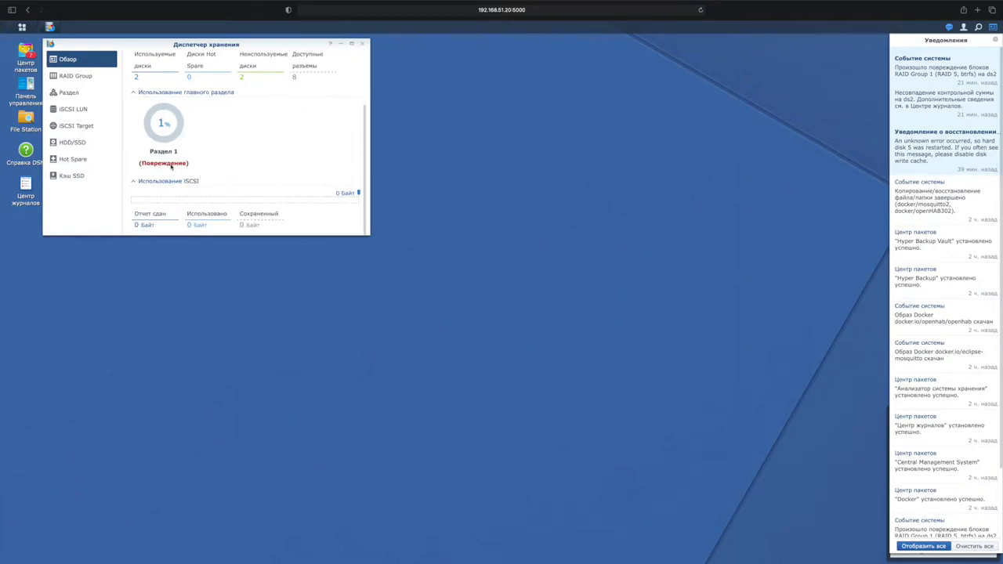
scroll(188, 175, up, 2)
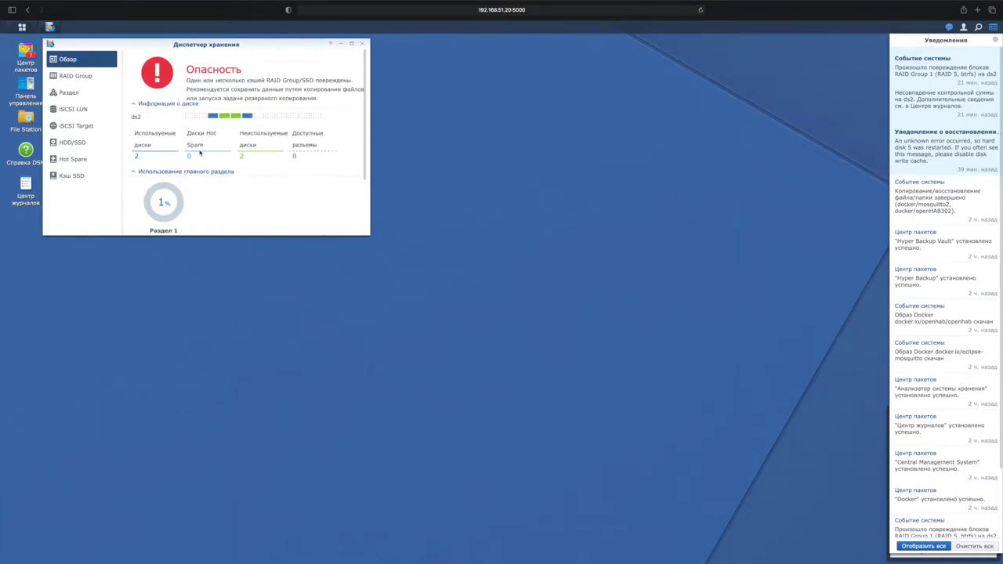
click(74, 80)
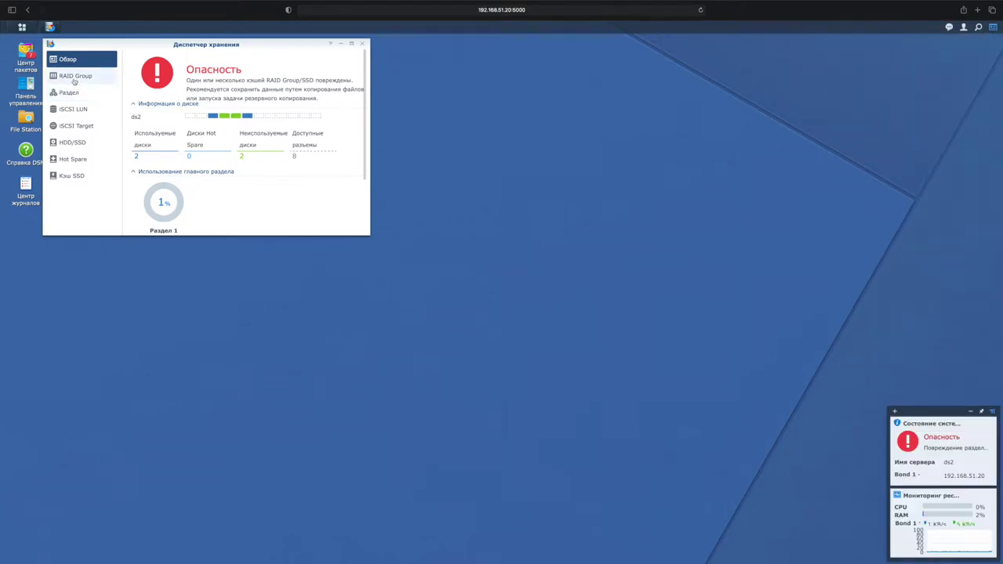
scroll(179, 122, down, 3)
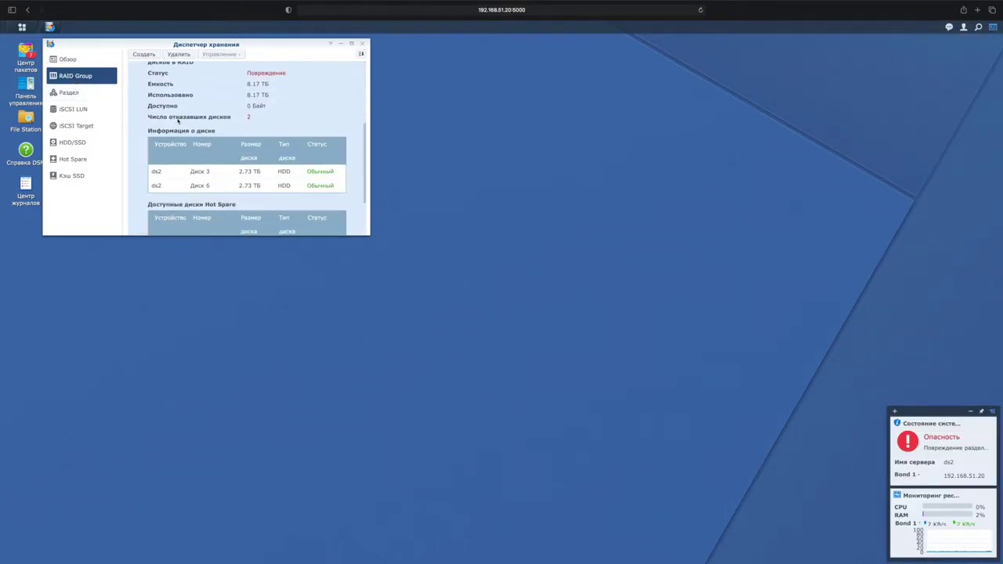
scroll(179, 122, down, 2)
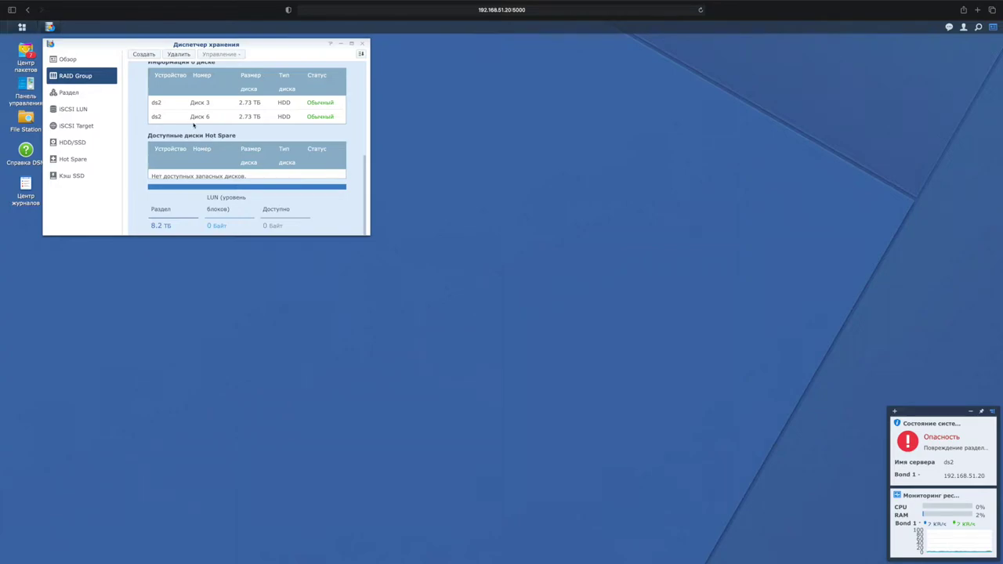
scroll(218, 145, up, 3)
scroll(217, 145, up, 2)
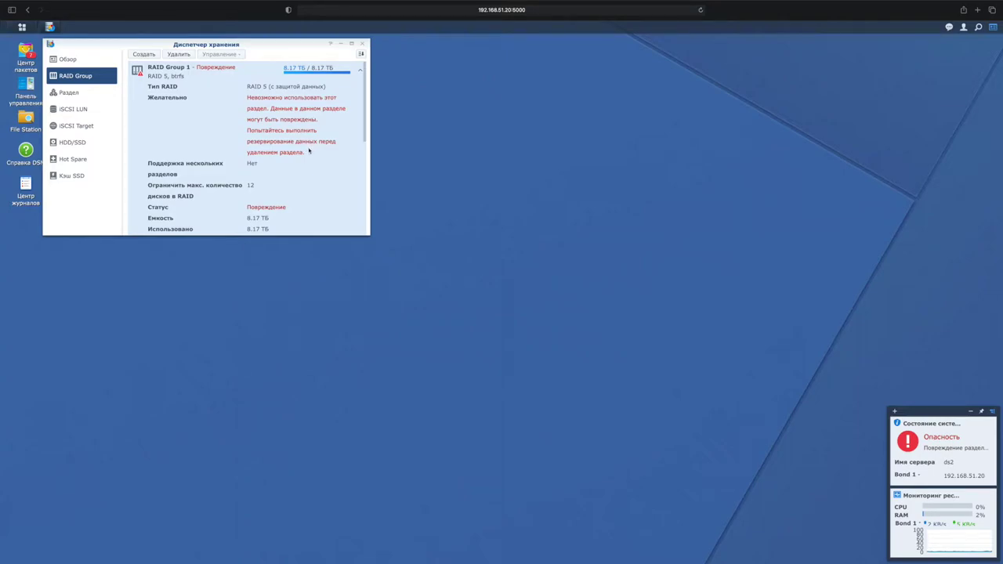
Delete RAID Group 1 together with its volume, authorising the removal with the DSM account password
click(177, 55)
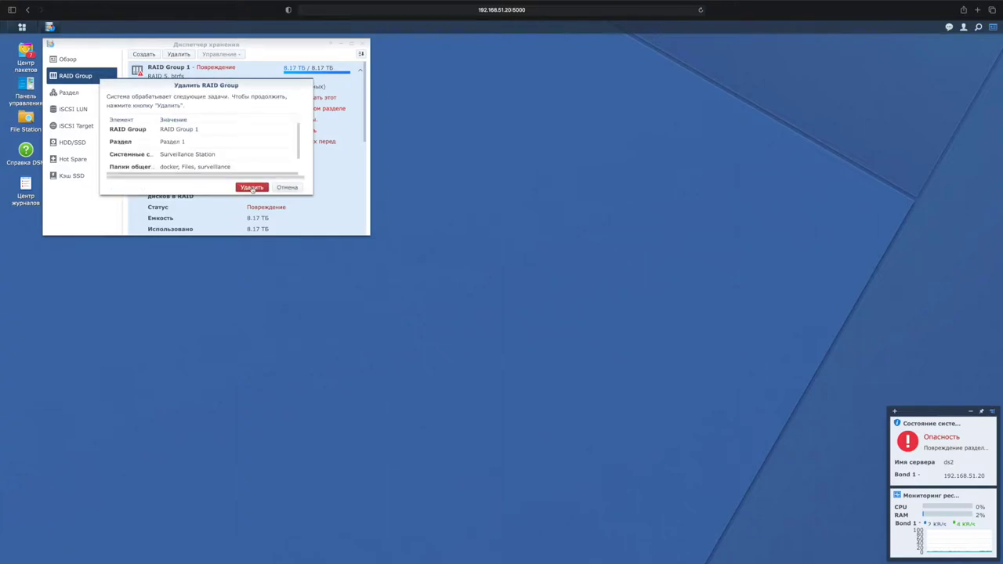
click(252, 189)
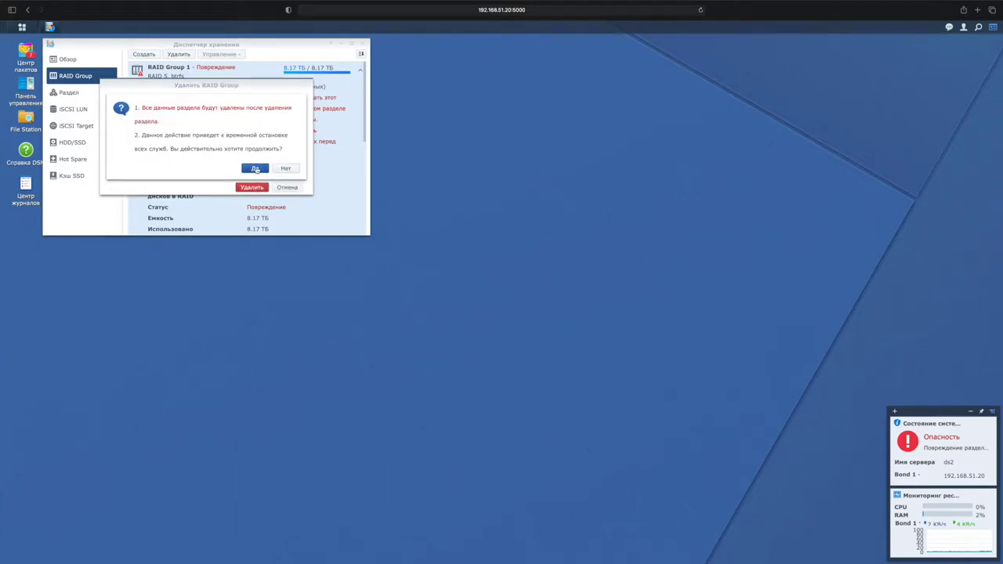
click(255, 170)
click(225, 142)
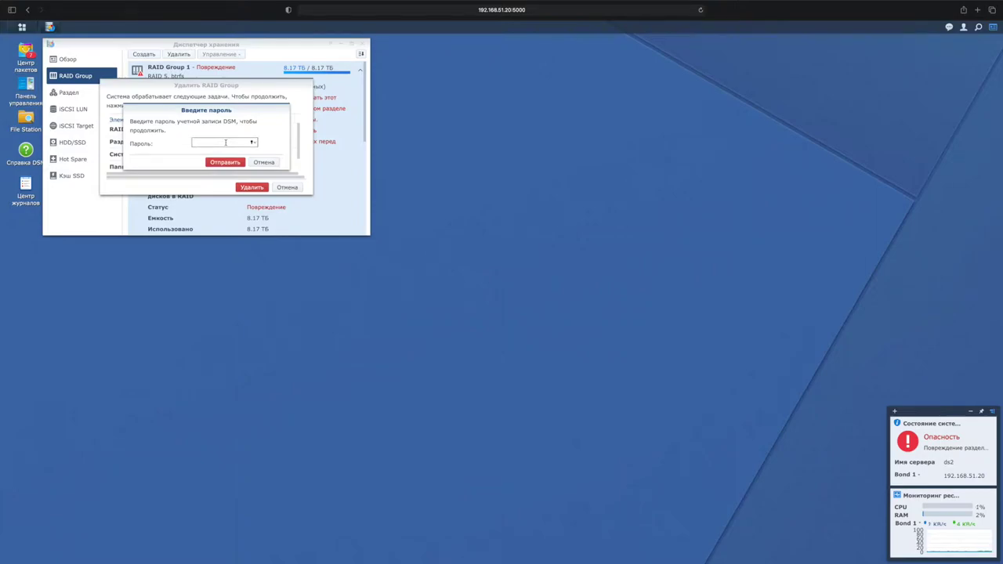
text(••••)
click(223, 162)
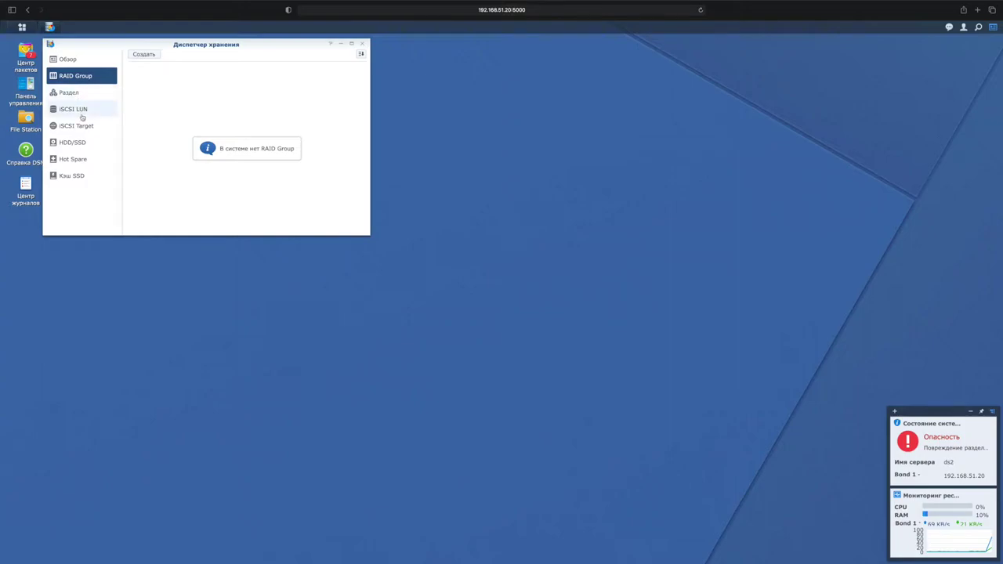
Start a new RAID Group for a single volume or iSCSI LUN and set its RAID type to RAID 1
click(141, 57)
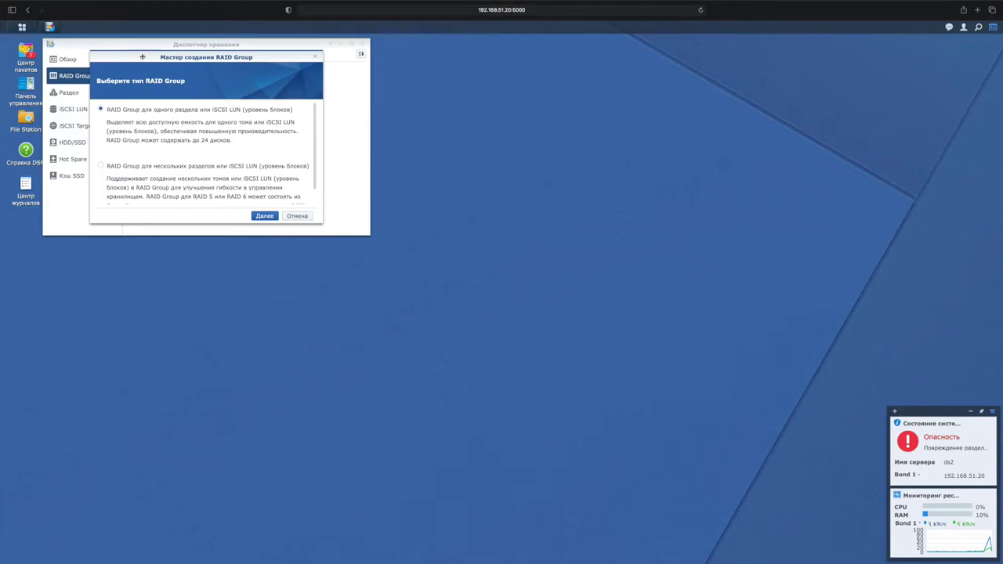
click(262, 218)
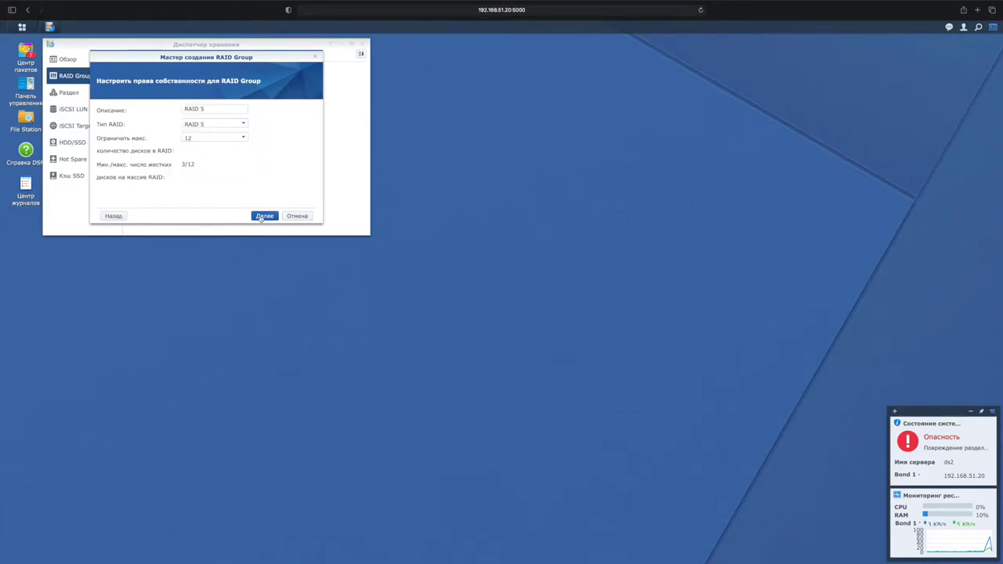
click(229, 125)
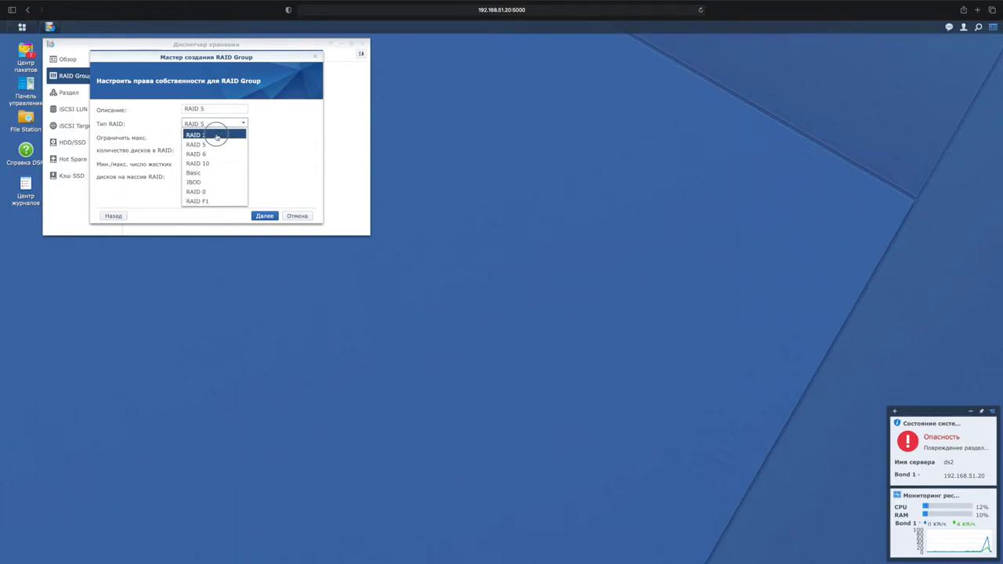
click(218, 136)
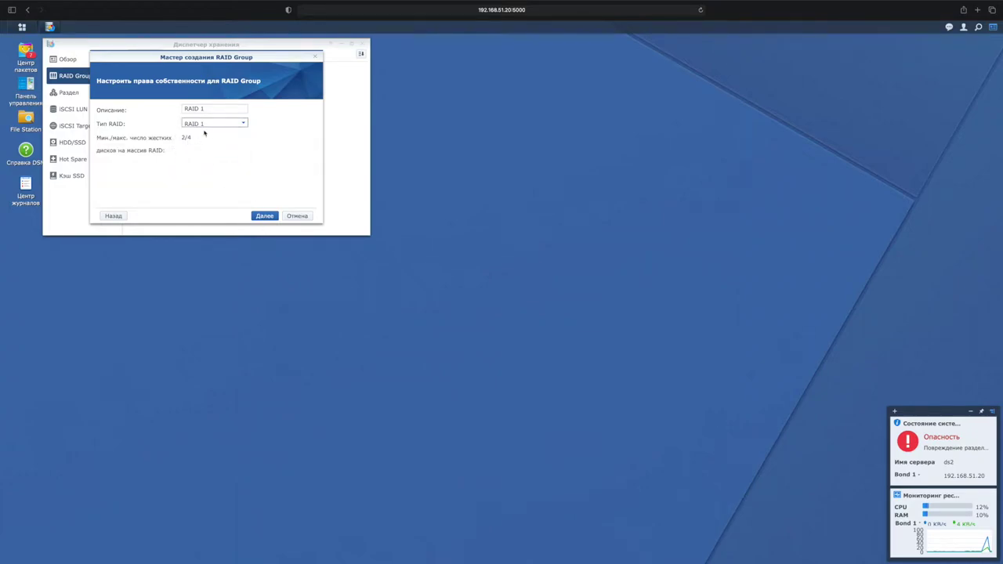
click(261, 218)
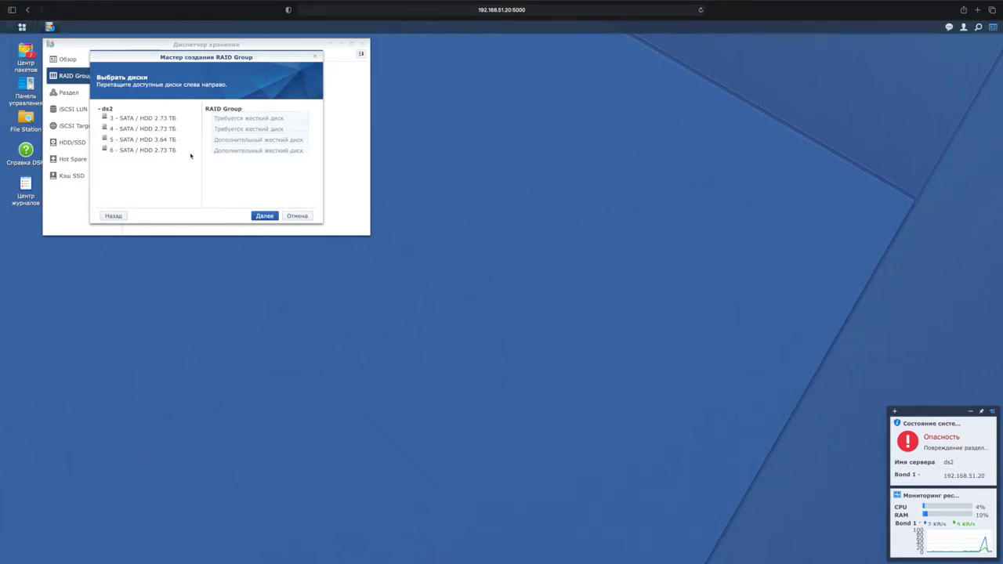
Assign disks 3 and 6, both 2.73 TB SATA HDDs, to the new RAID Group and proceed to the disk check options
drag(130, 118, 242, 116)
drag(161, 141, 246, 131)
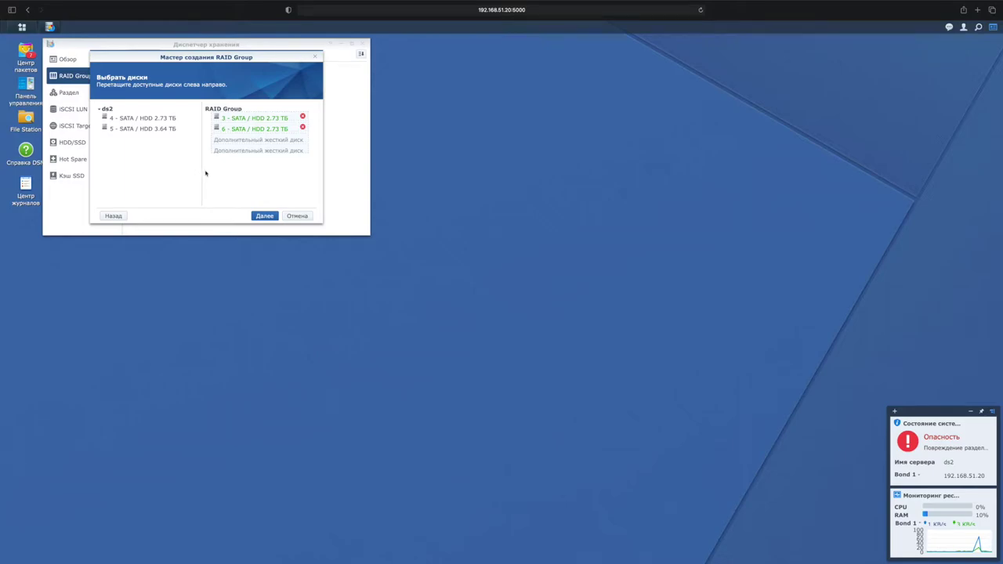
click(259, 217)
click(245, 145)
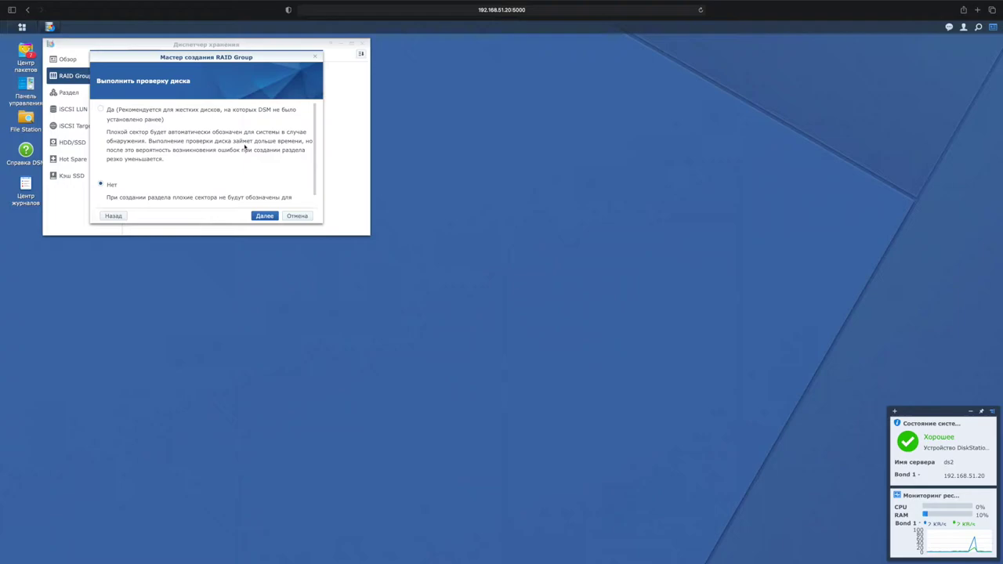
Choose no disk check, apply the RAID Group settings and acknowledge the notice about creating a volume
scroll(239, 154, down, 1)
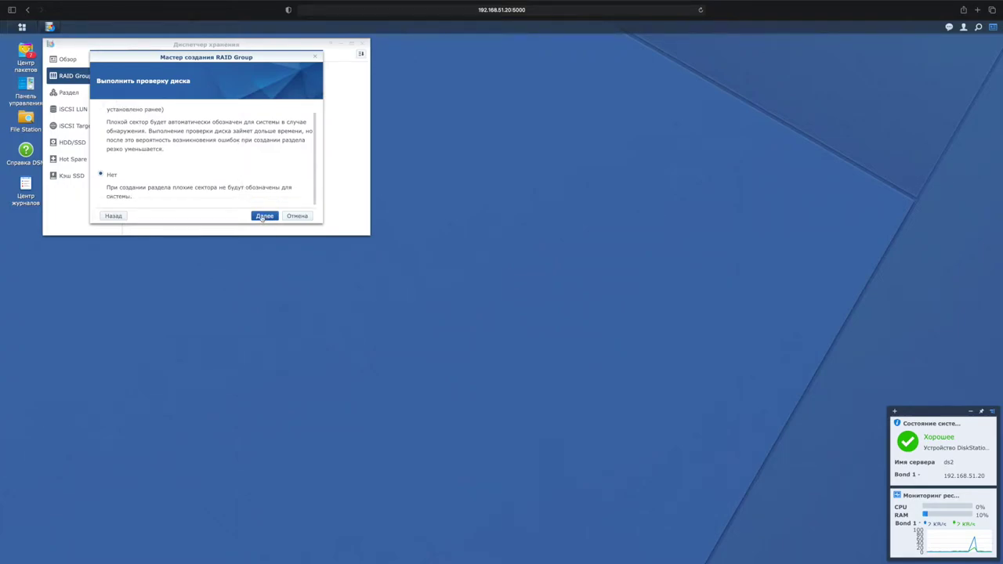
click(99, 174)
scroll(125, 189, up, 1)
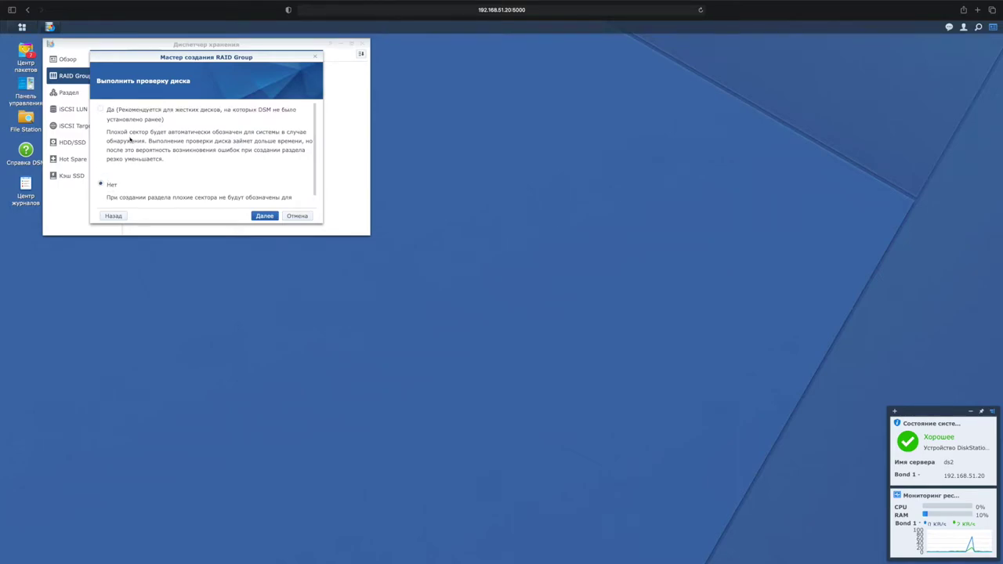
scroll(138, 148, down, 1)
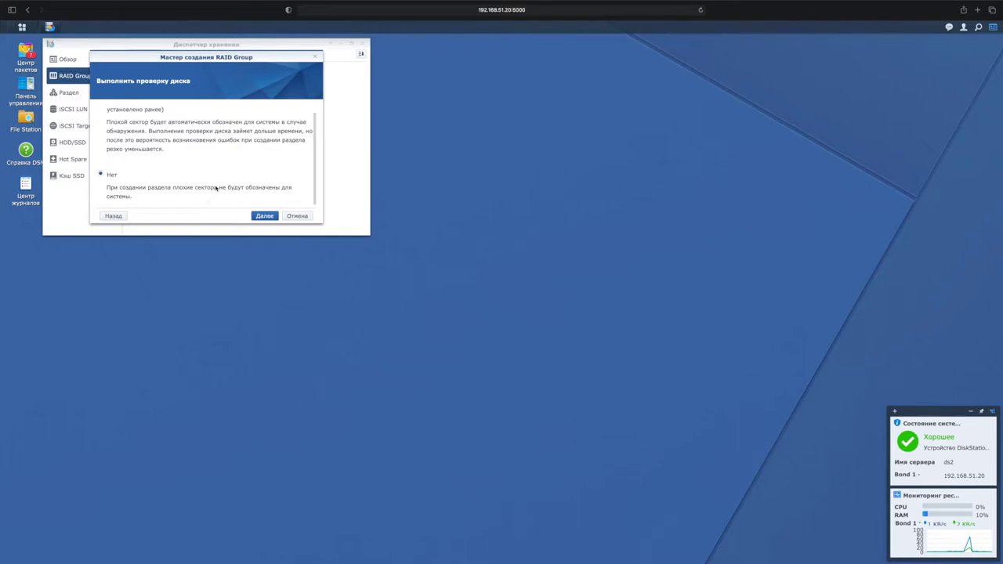
click(264, 216)
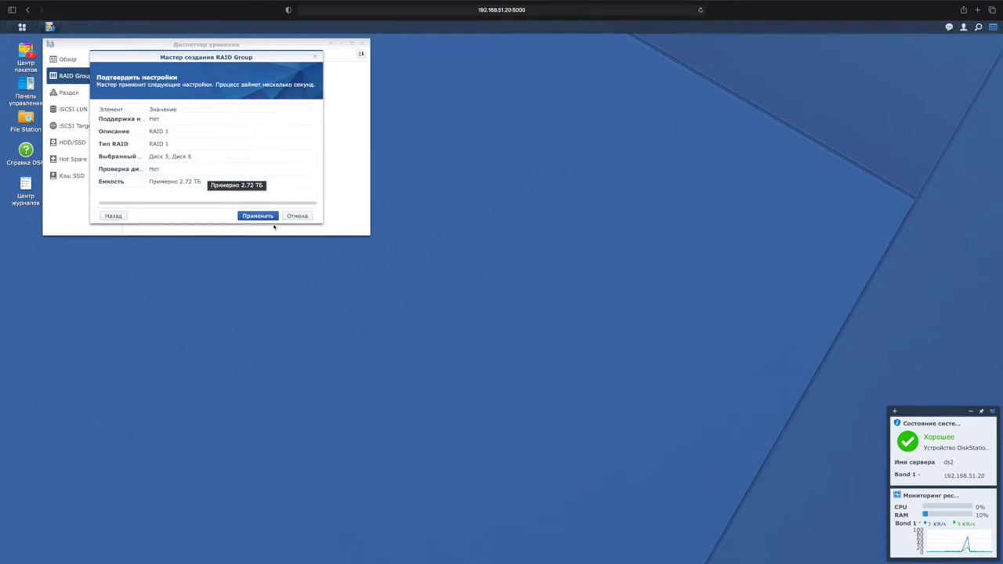
click(258, 217)
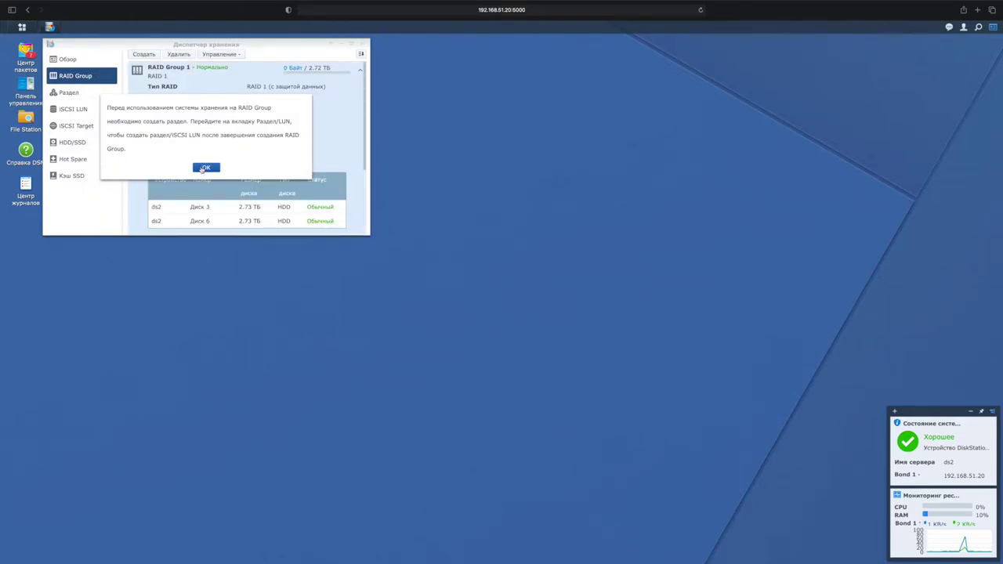
click(206, 168)
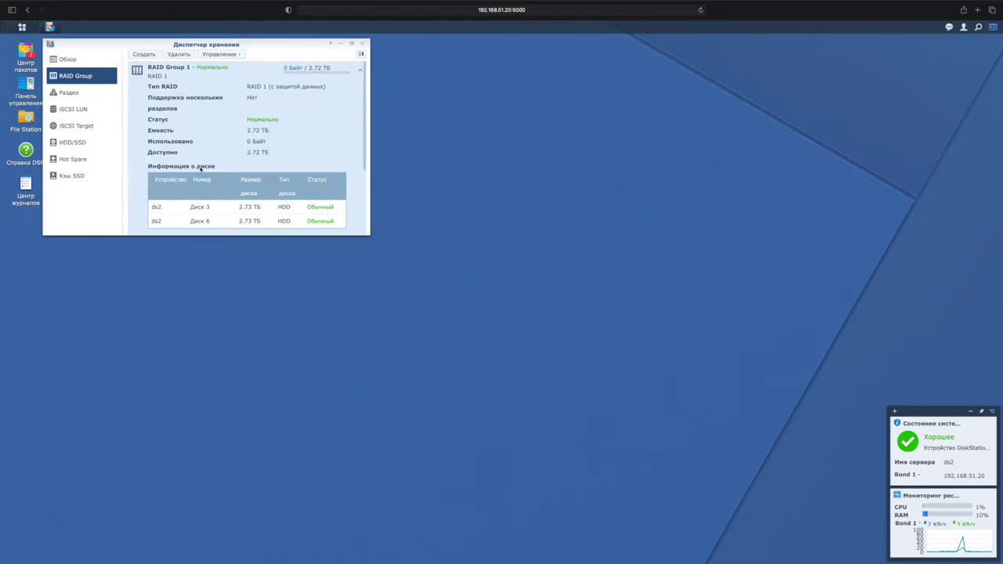
Create a volume on RAID Group 1 with the Btrfs file system and the description "RAID 1, btrfs"
scroll(188, 141, down, 3)
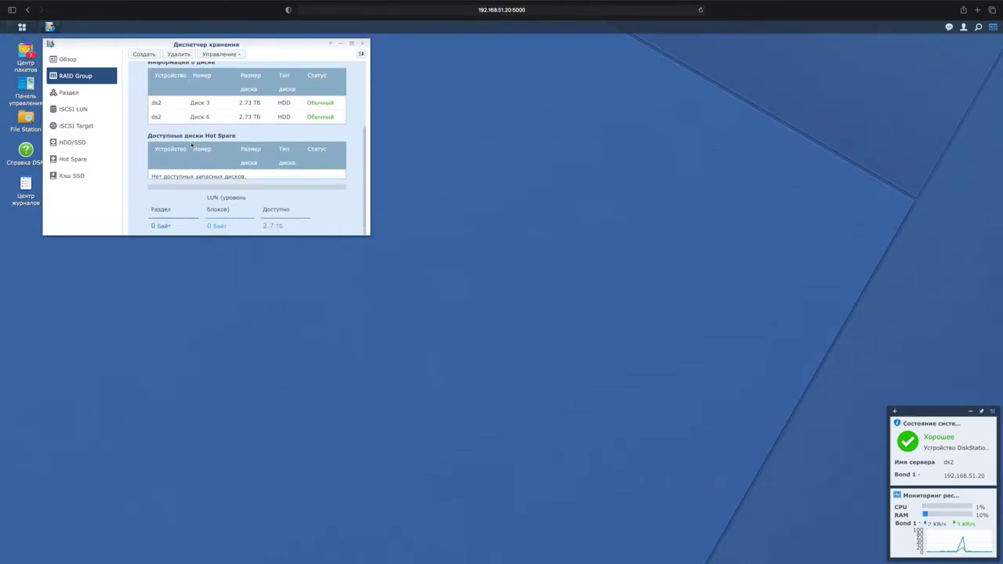
scroll(191, 144, up, 3)
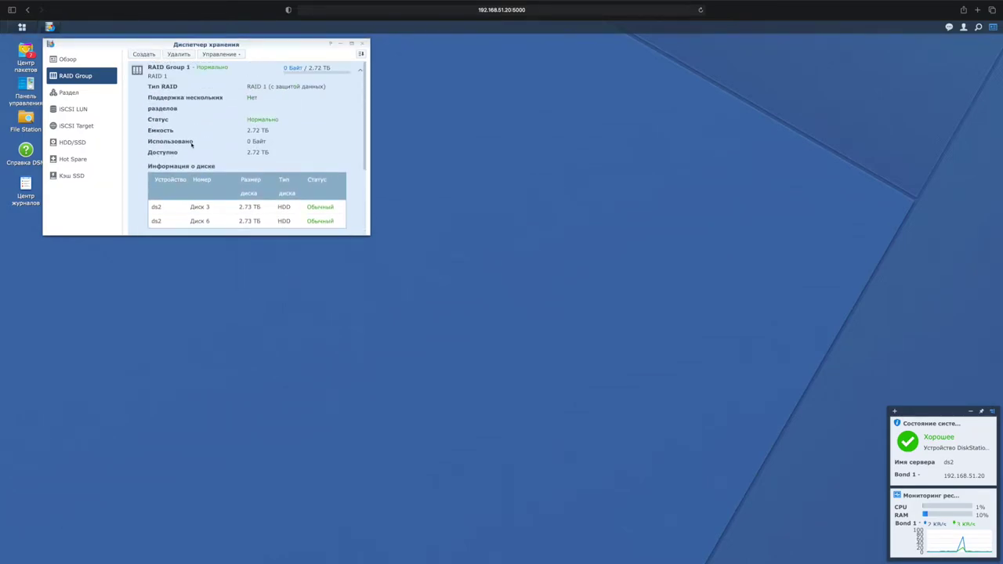
click(77, 94)
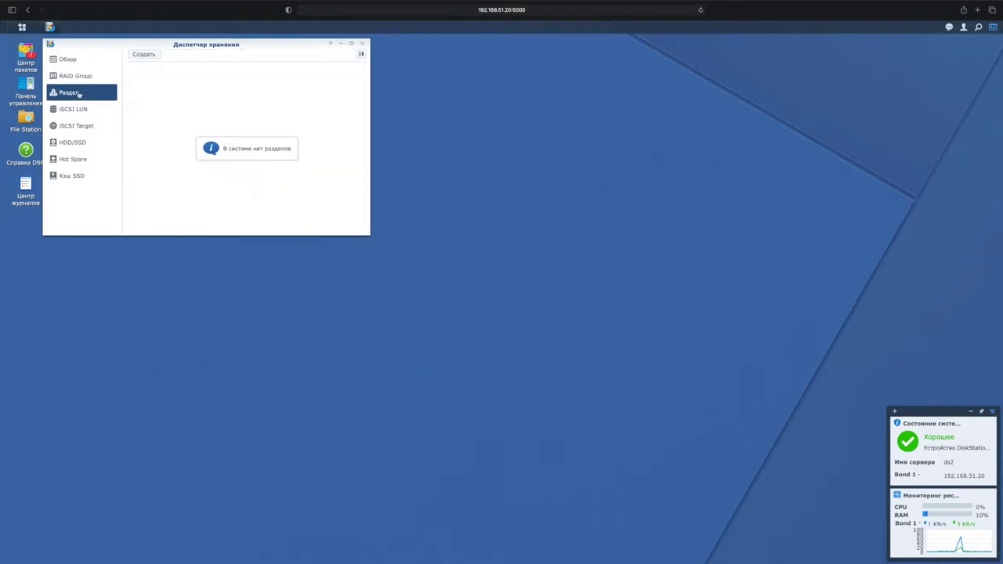
click(143, 54)
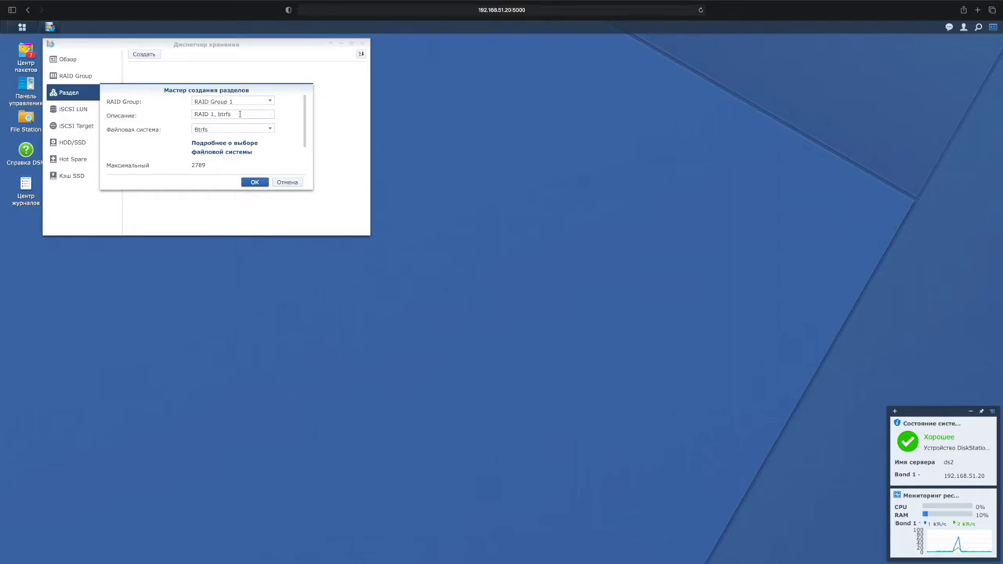
scroll(234, 122, down, 3)
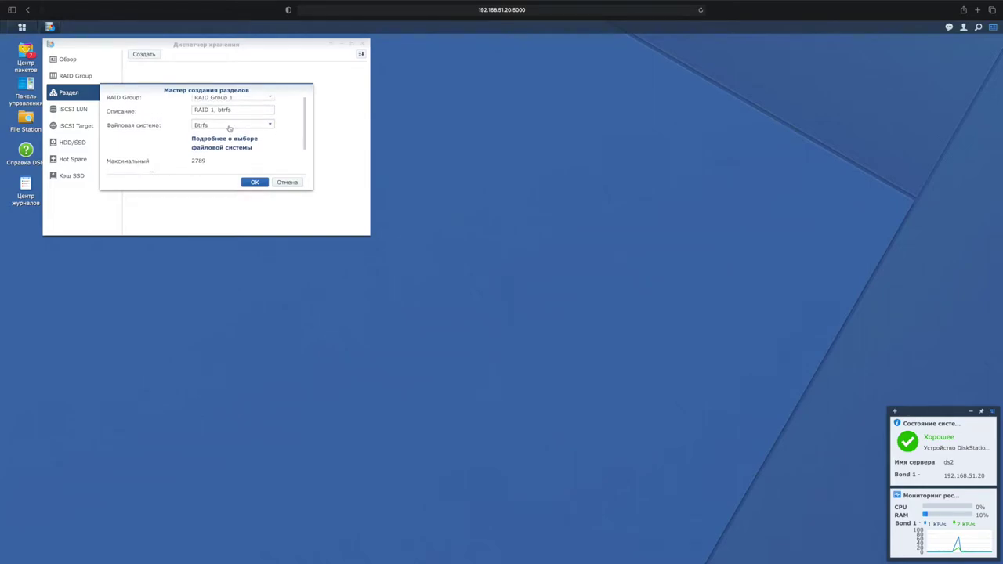
click(253, 183)
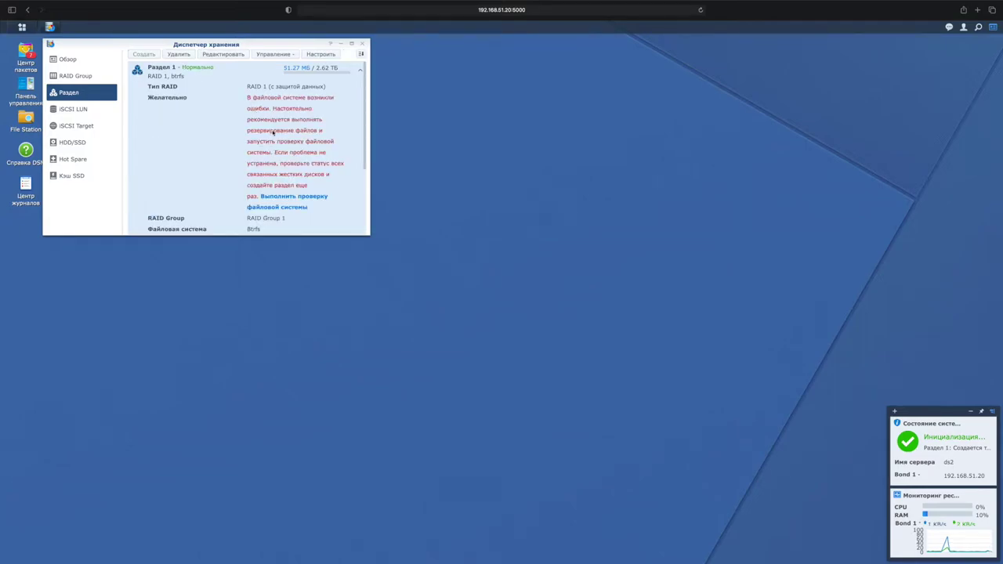
Run the file system check for the new volume and agree to reboot the DiskStation
click(285, 198)
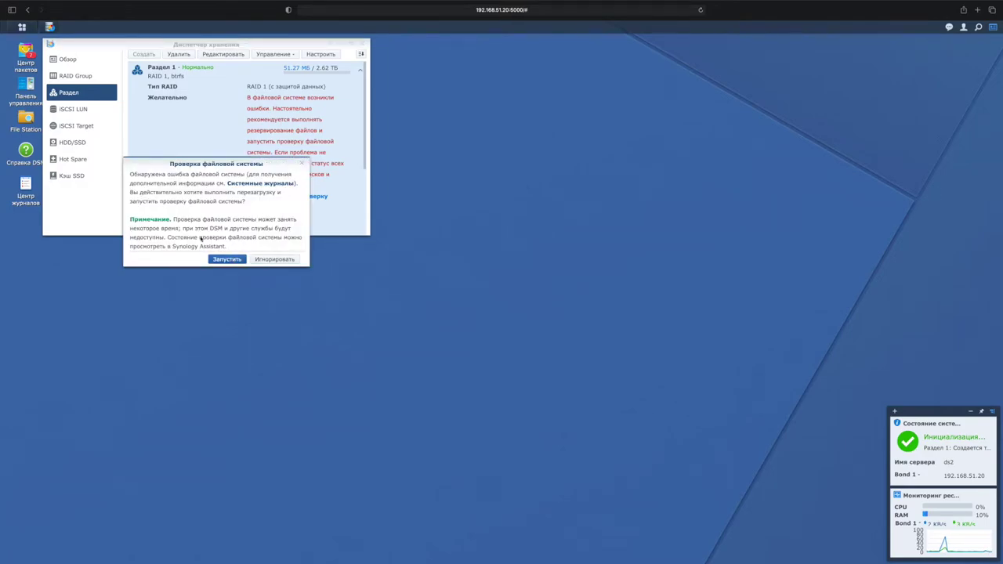
click(227, 260)
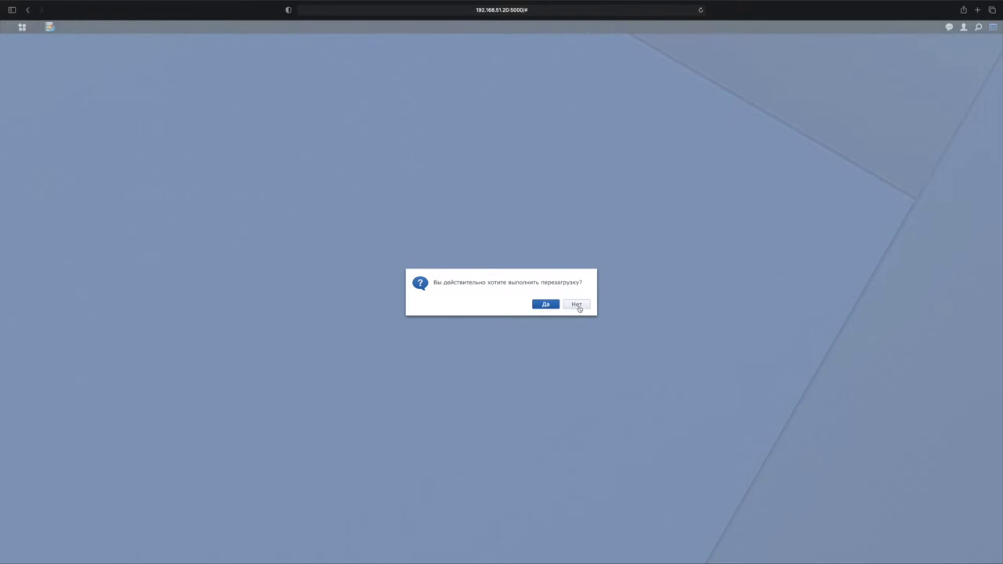
click(551, 306)
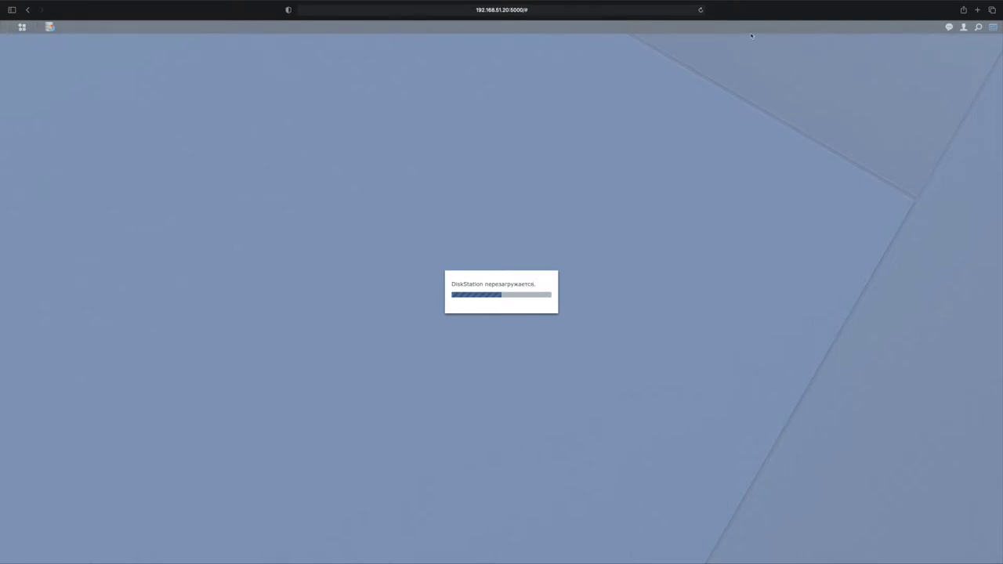
Load the DiskStation login page at 192.168.51.20:5000 in a new browser tab
click(977, 13)
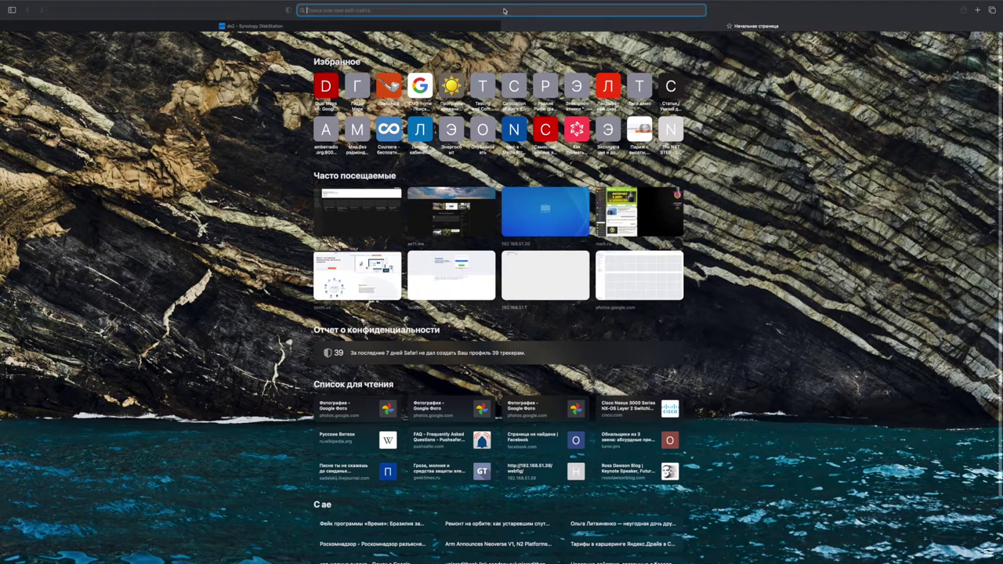
text(192e1)
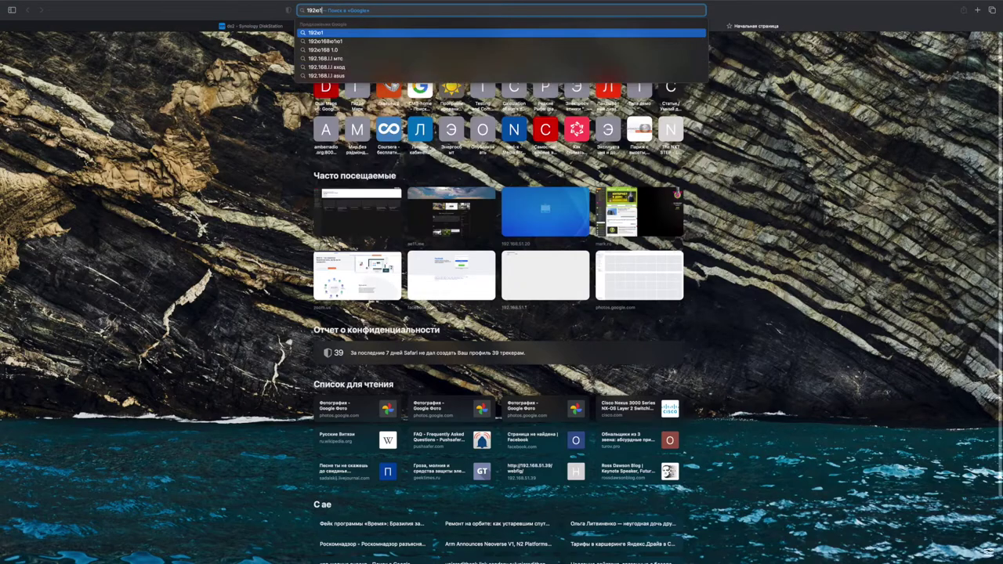
text(68ю51)
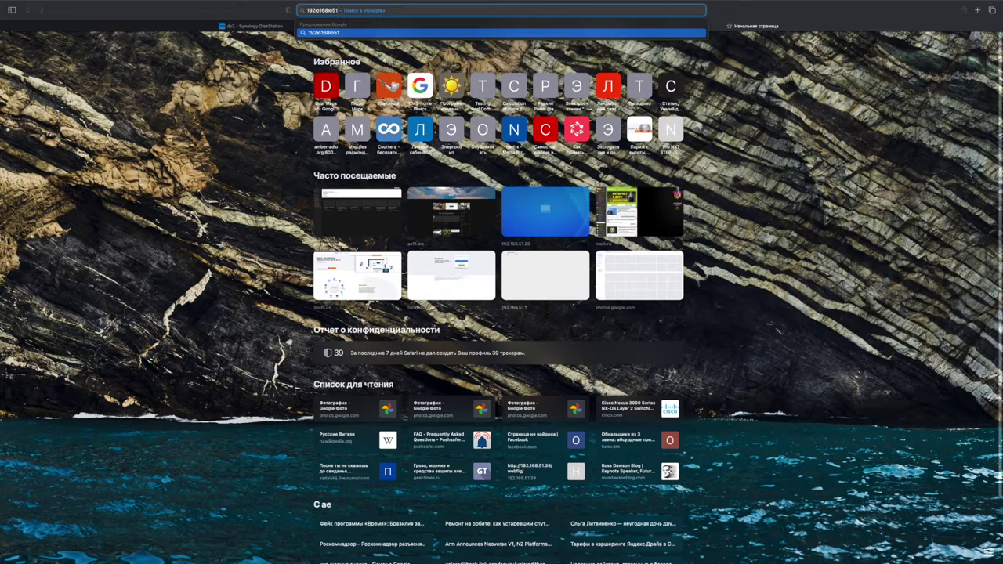
key(BackSpace)
key(BackSpace)
key(BackSpace)
key(BackSpace)
key(BackSpace)
key(BackSpace)
key(BackSpace)
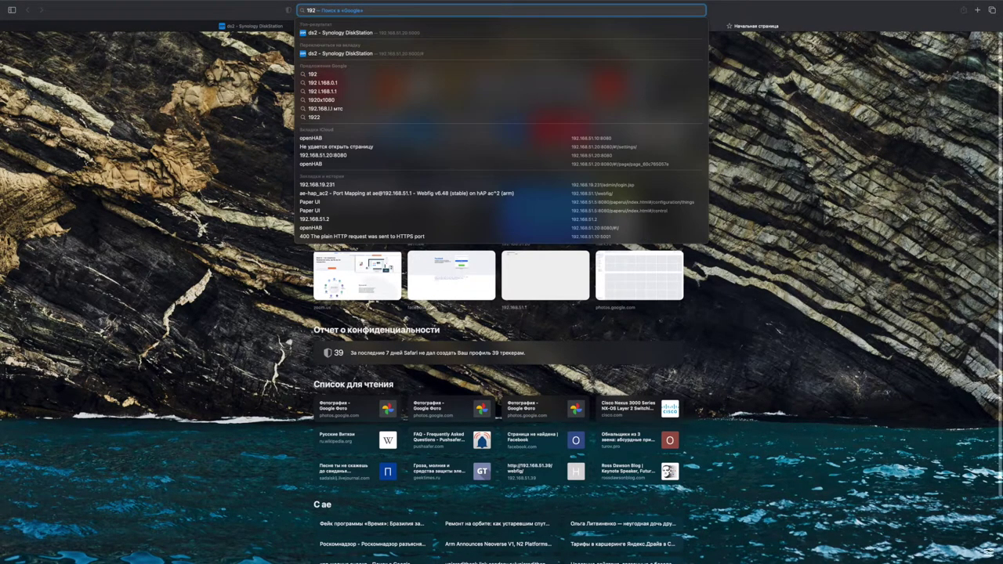
text(.168.51.20:5000)
key(Right)
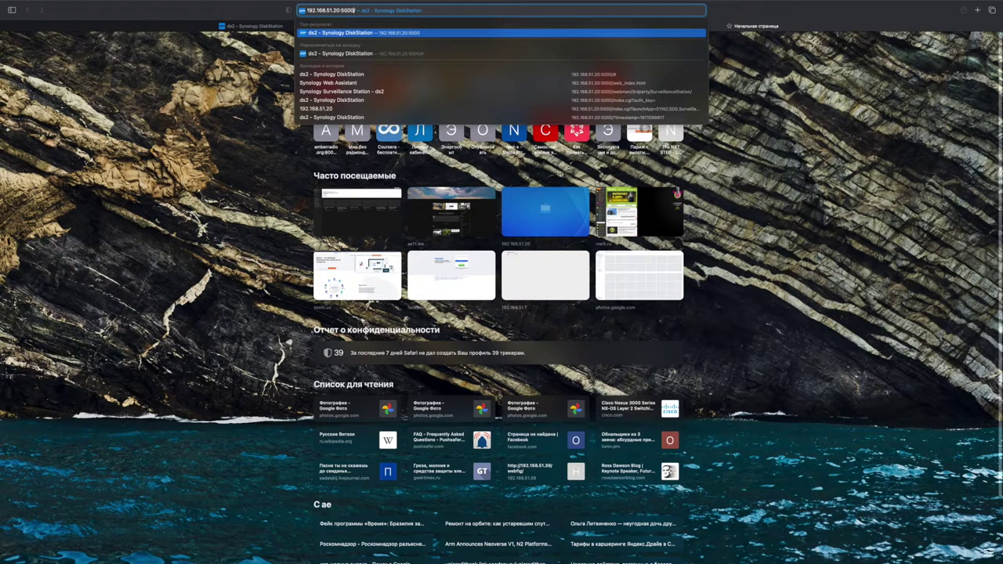
key(Return)
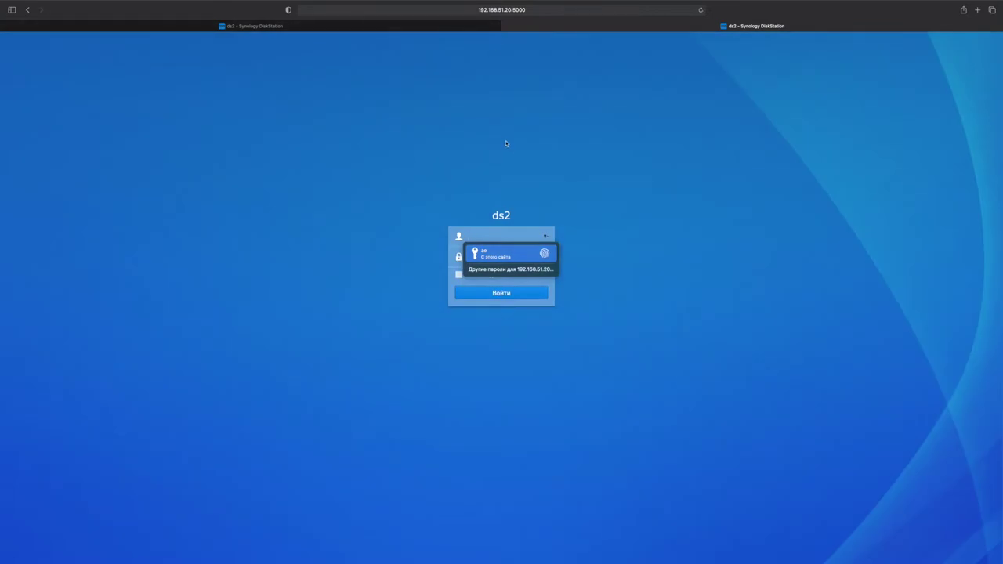
Sign in to DSM in the original tab with the saved username and password, and acknowledge the missing write-cache data notice
key(Return)
key(Return)
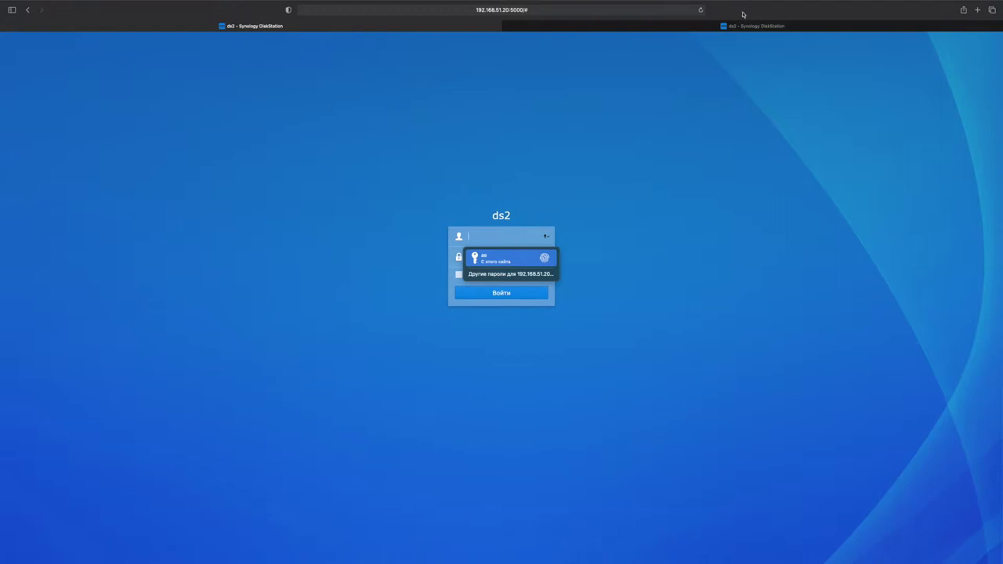
click(536, 260)
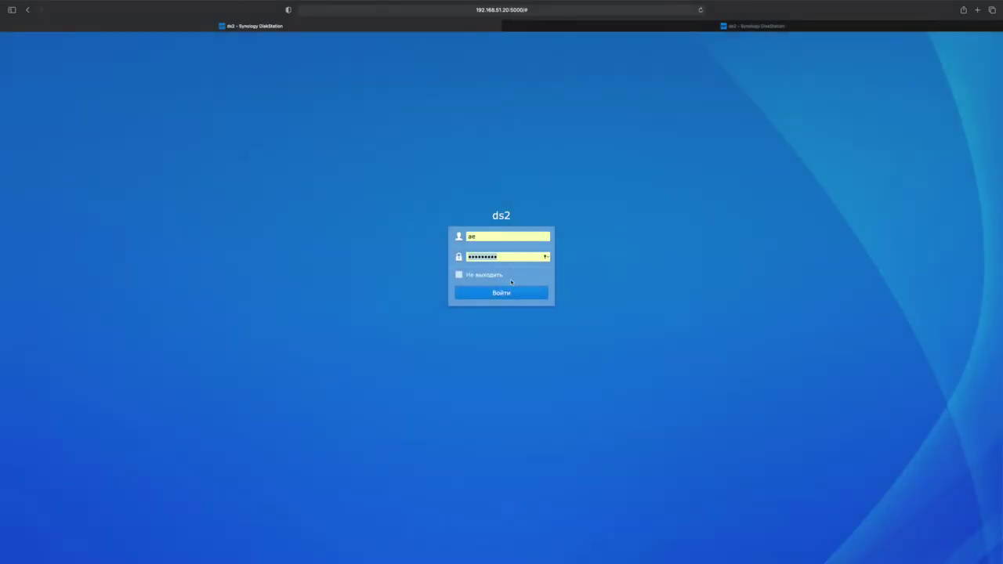
click(502, 294)
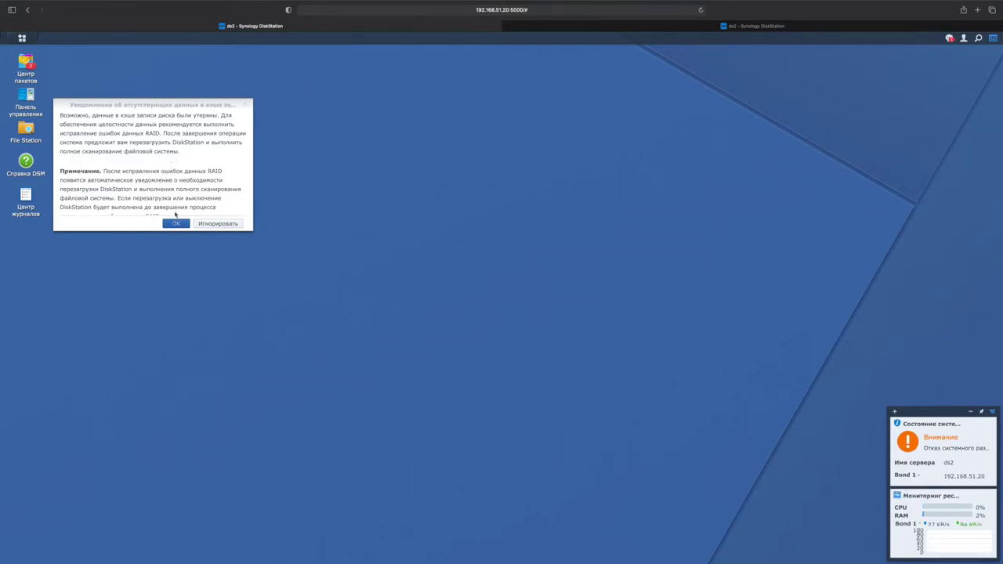
click(177, 224)
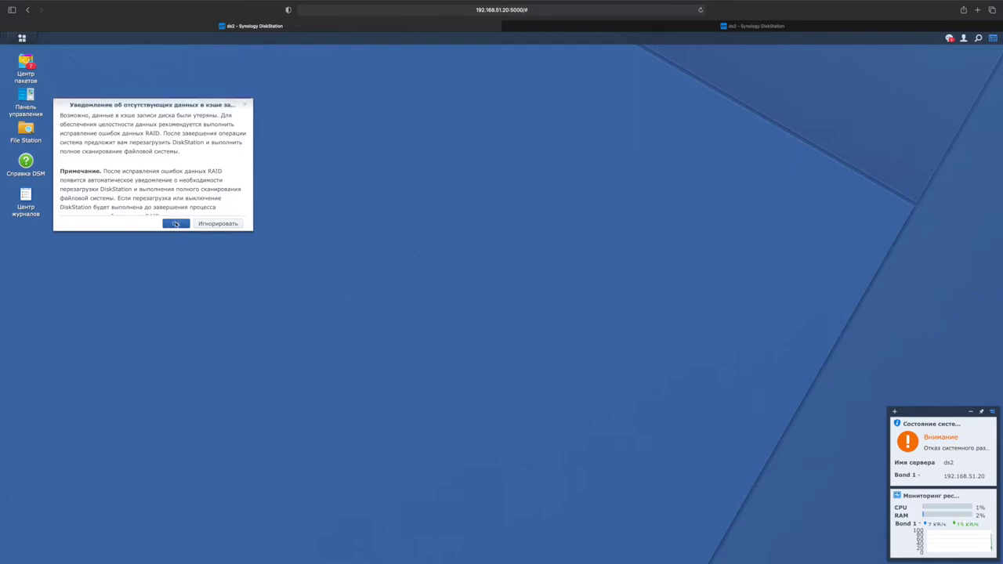
click(198, 225)
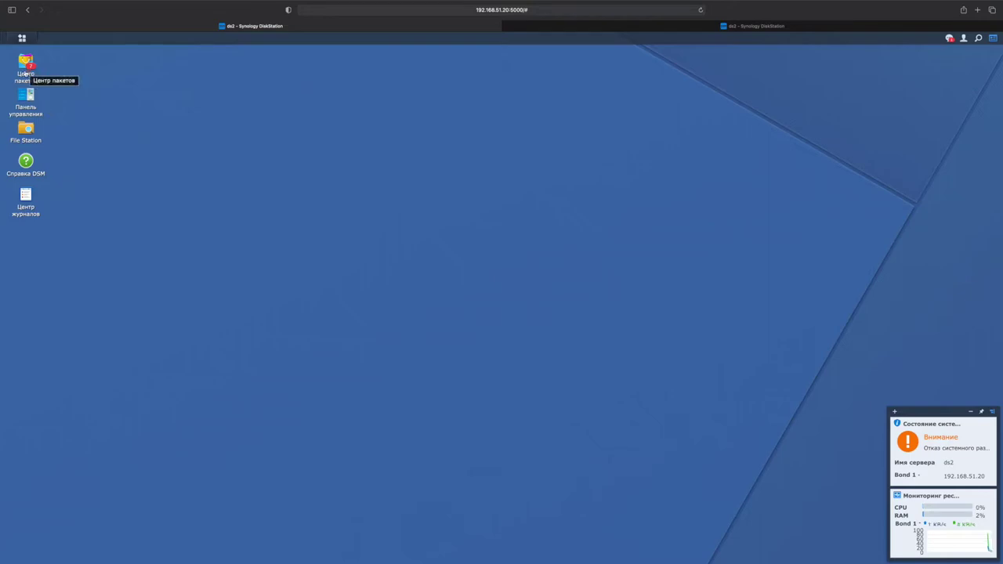
Starting from File Station, create an unencrypted shared folder named Files with the data checksum enabled for extra integrity
click(22, 37)
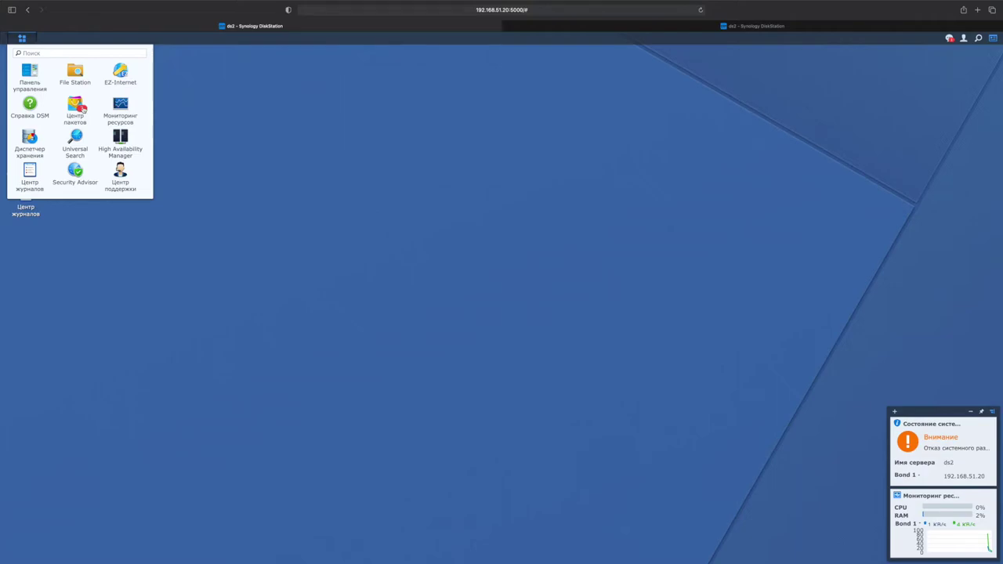
click(76, 73)
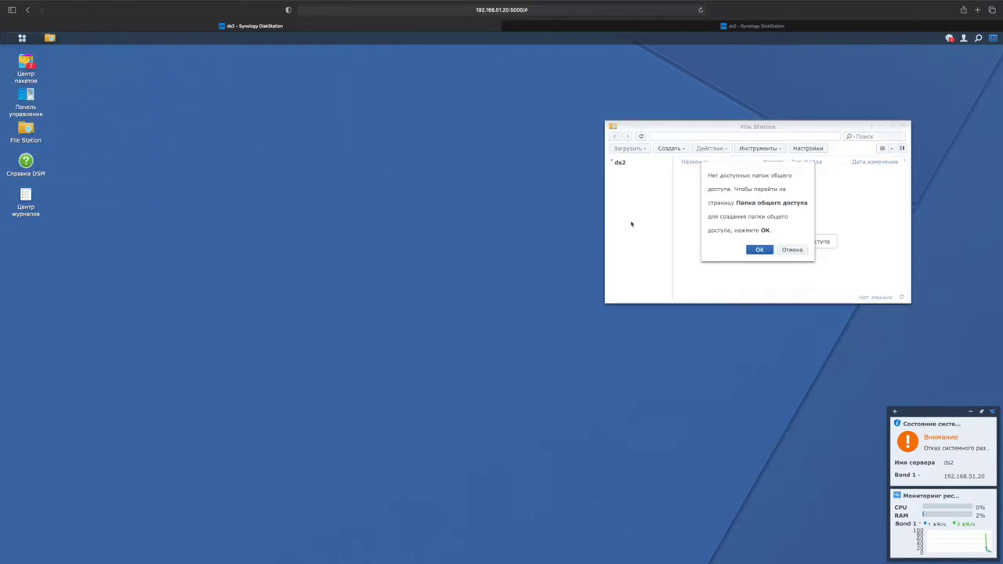
click(760, 251)
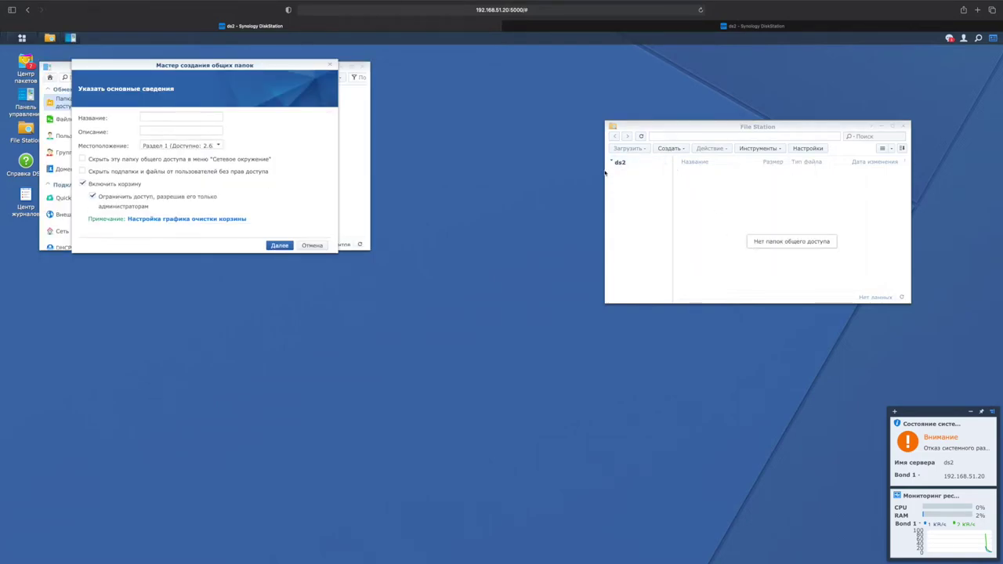
click(152, 117)
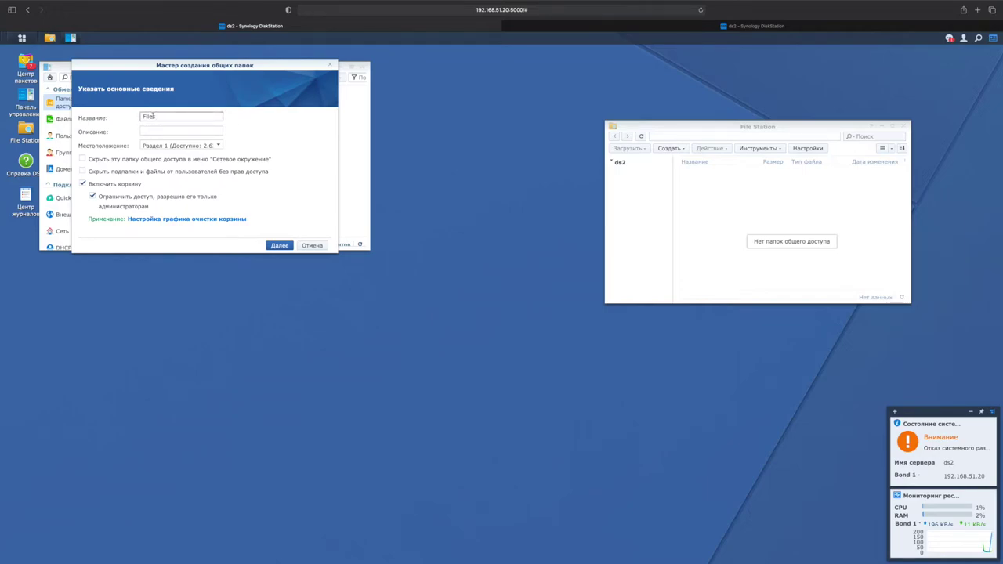
click(278, 247)
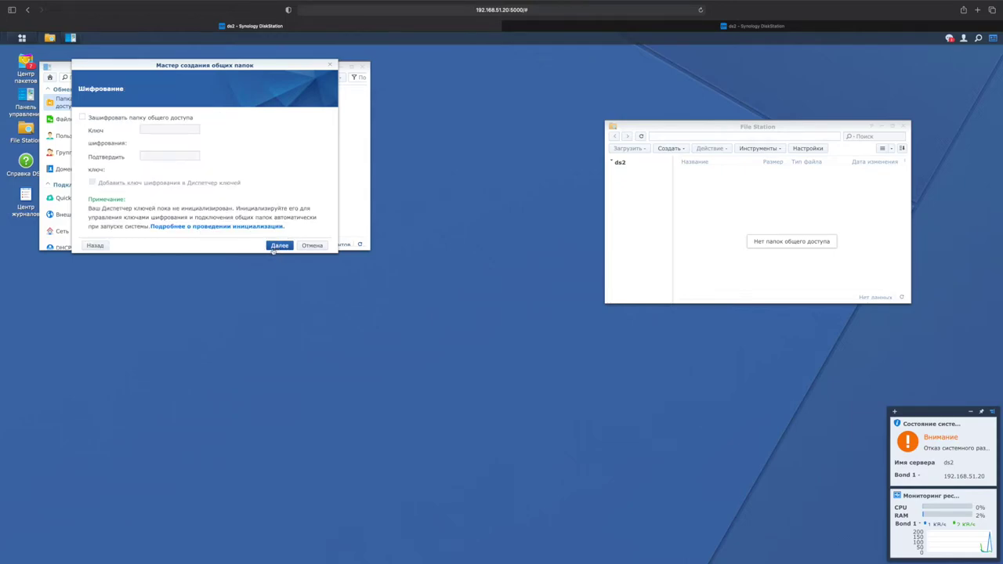
click(279, 246)
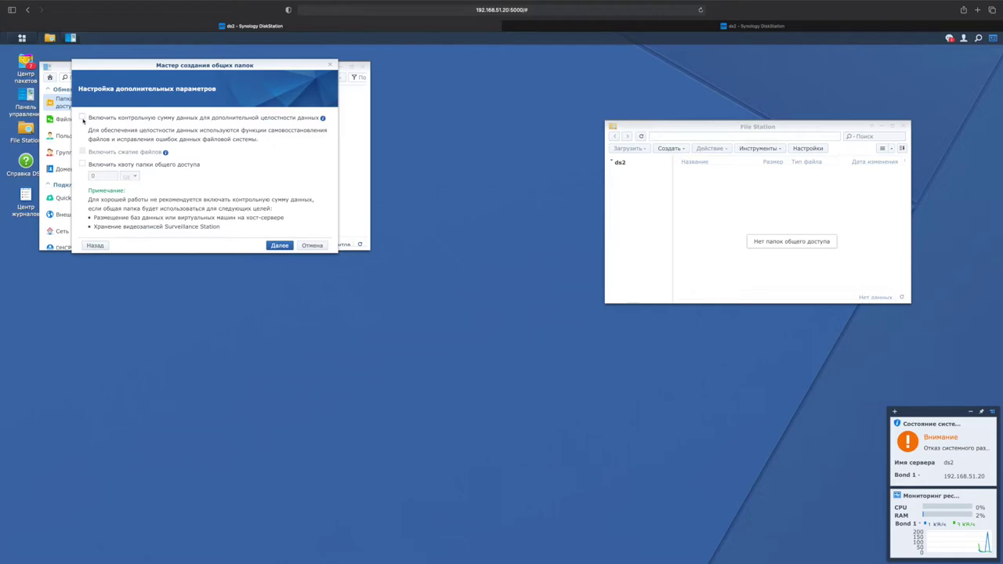
click(83, 119)
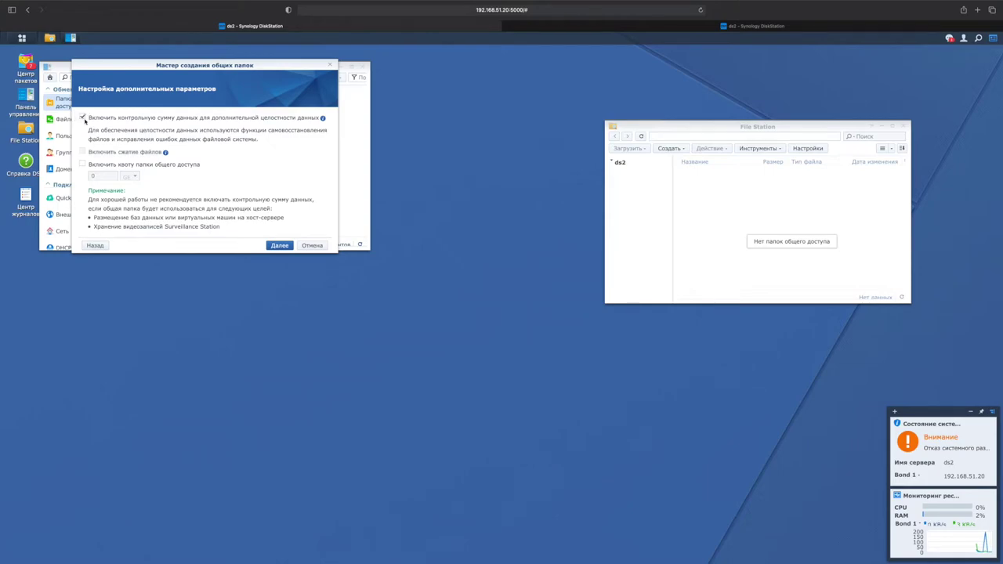
click(276, 247)
click(270, 245)
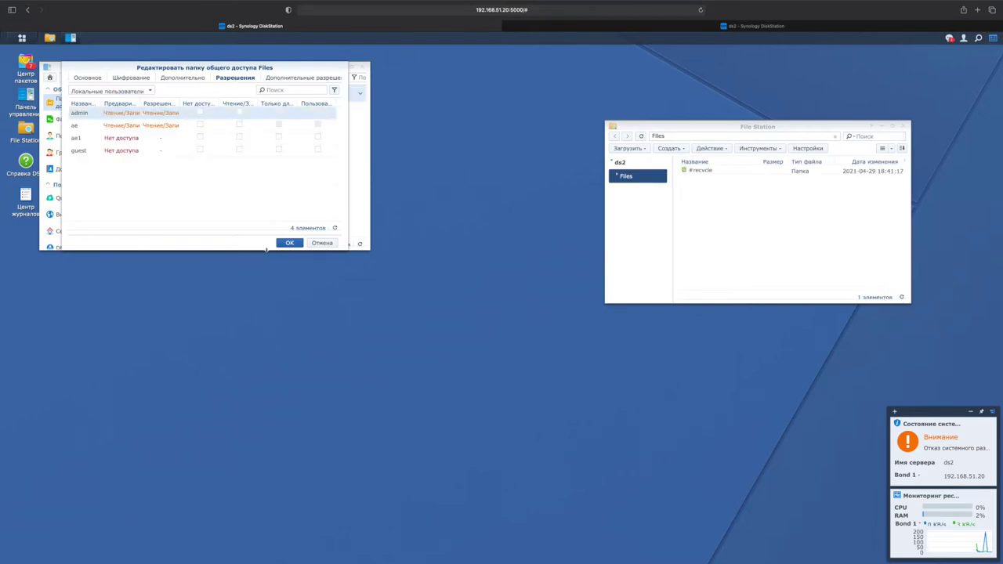
Grant read/write permission on the Files folder to admin and the second listed local user, and close the Control Panel
click(239, 112)
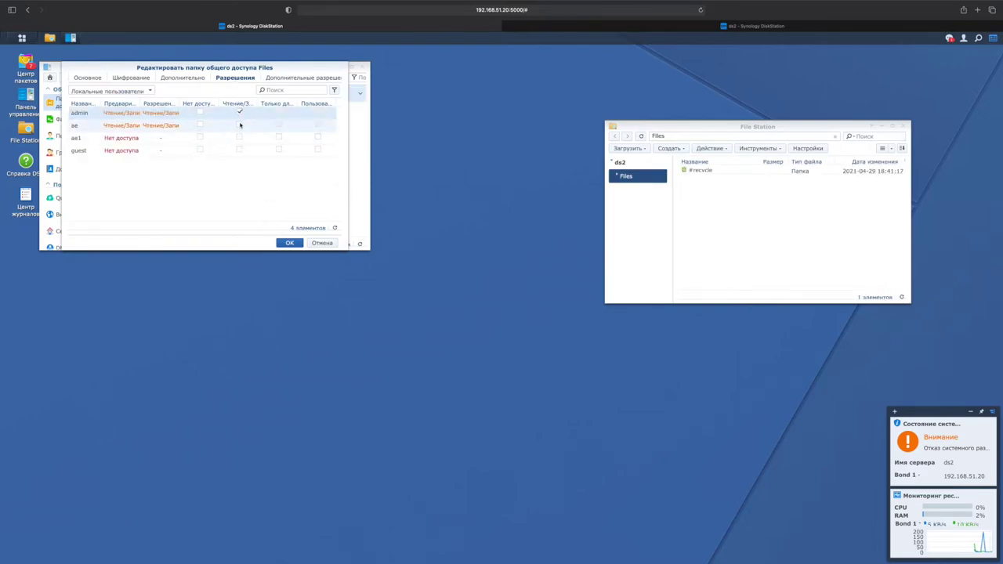
click(239, 124)
click(287, 244)
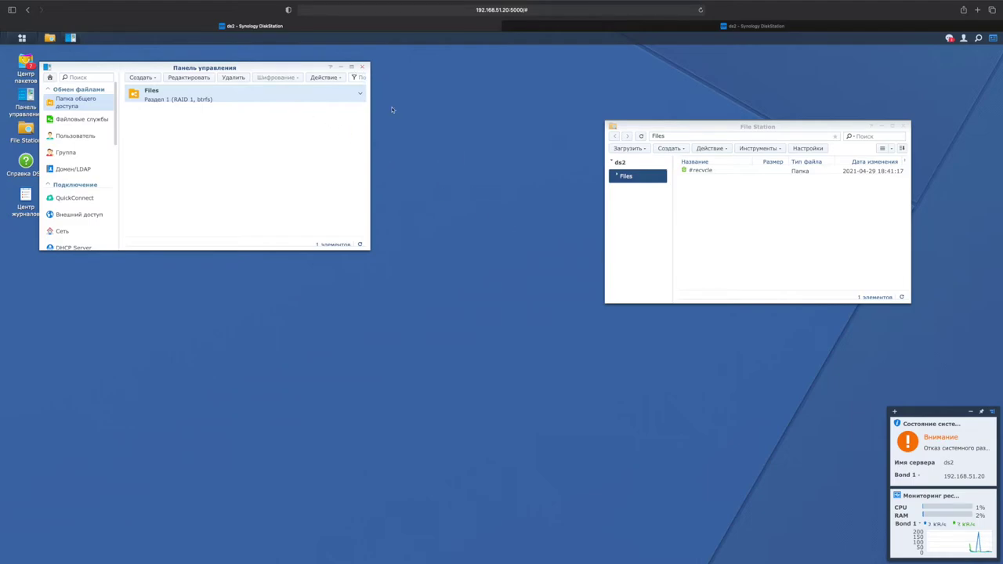
click(957, 454)
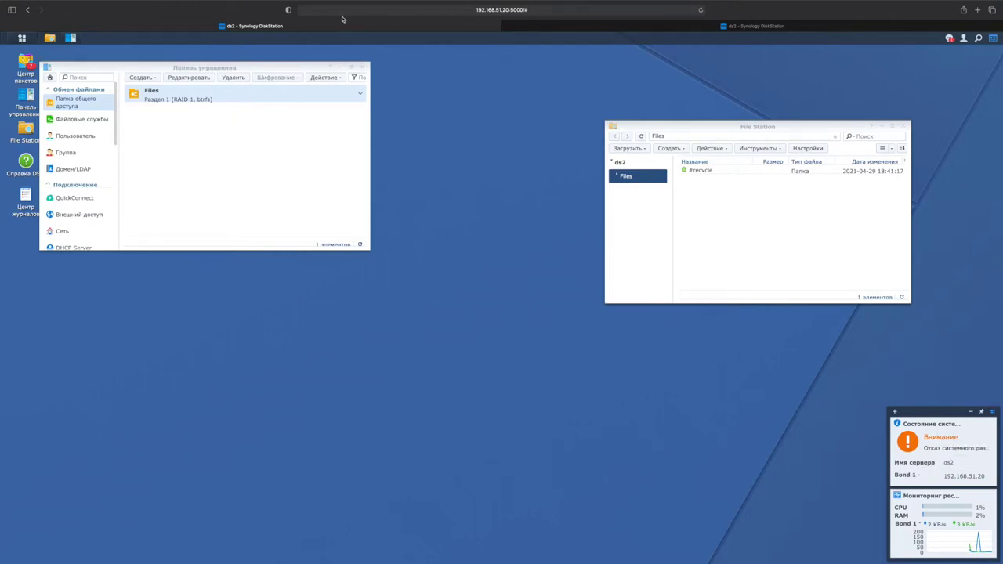
click(358, 69)
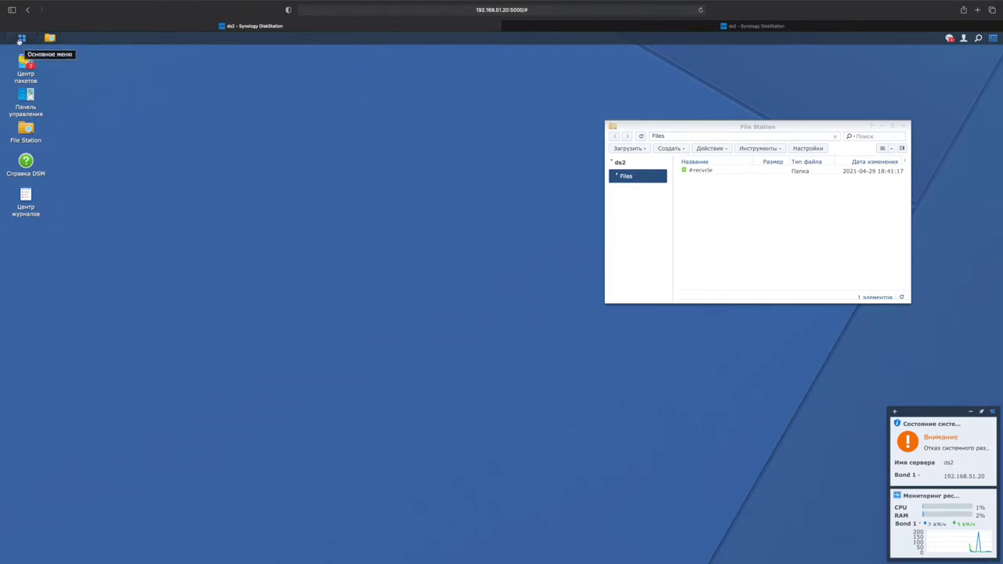
Repair the inaccessible system partition from the Storage Manager overview, confirm the repair and close Storage Manager
click(21, 38)
click(223, 184)
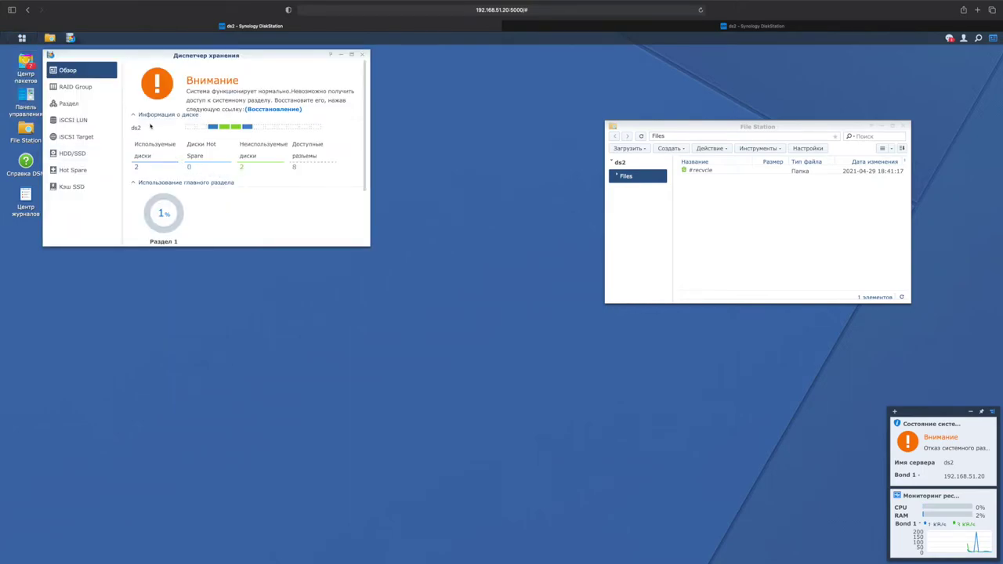
click(266, 114)
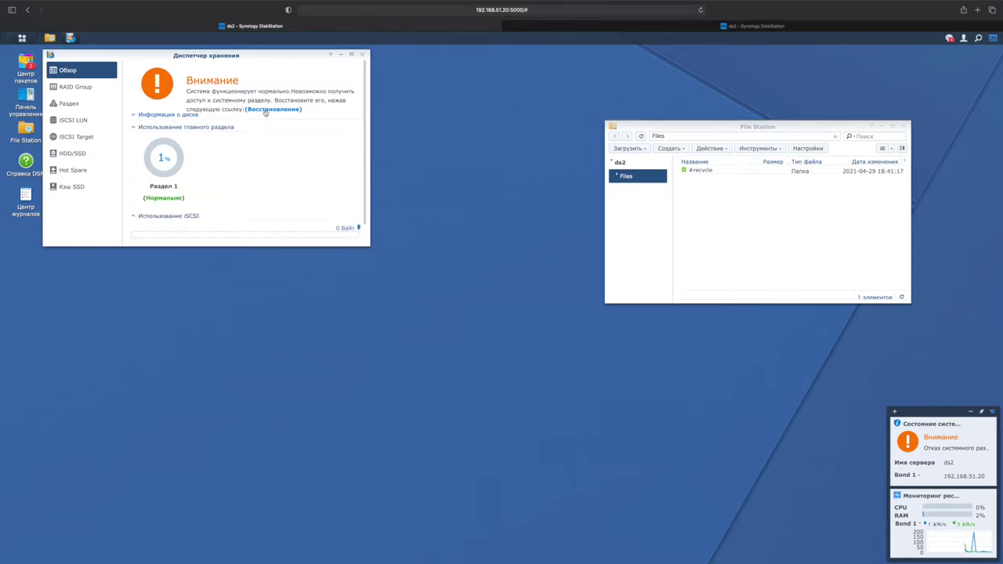
click(268, 116)
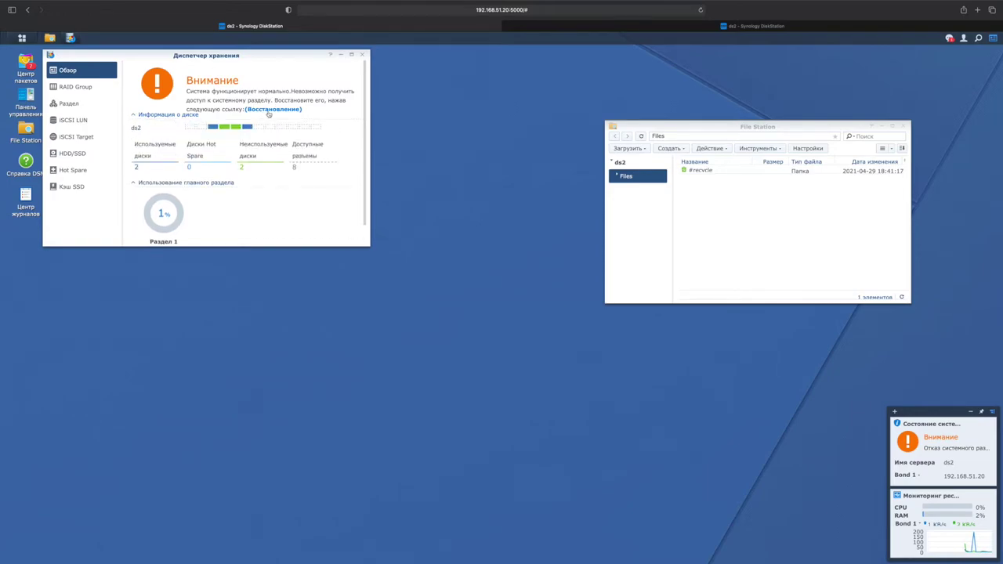
scroll(217, 172, down, 1)
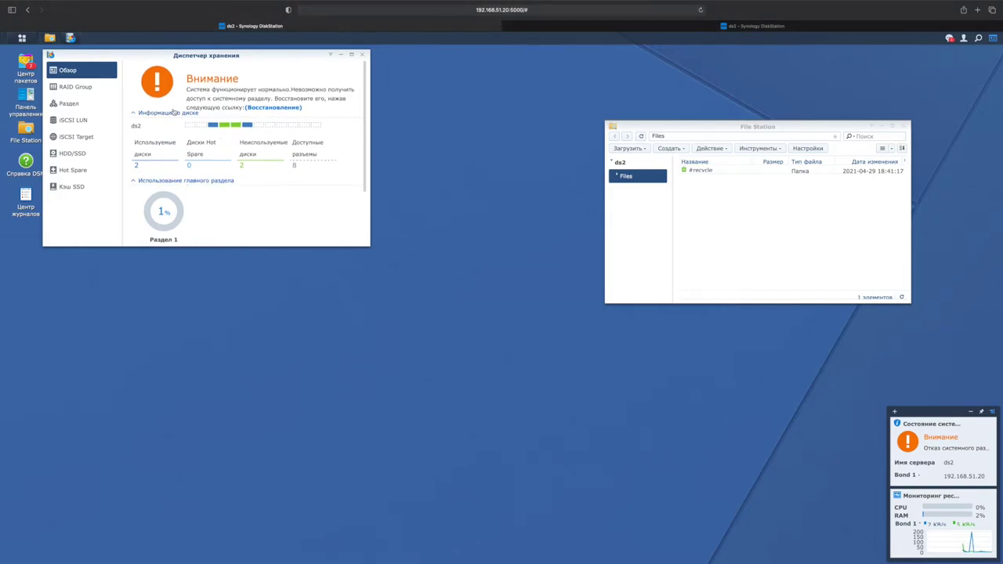
scroll(172, 129, down, 1)
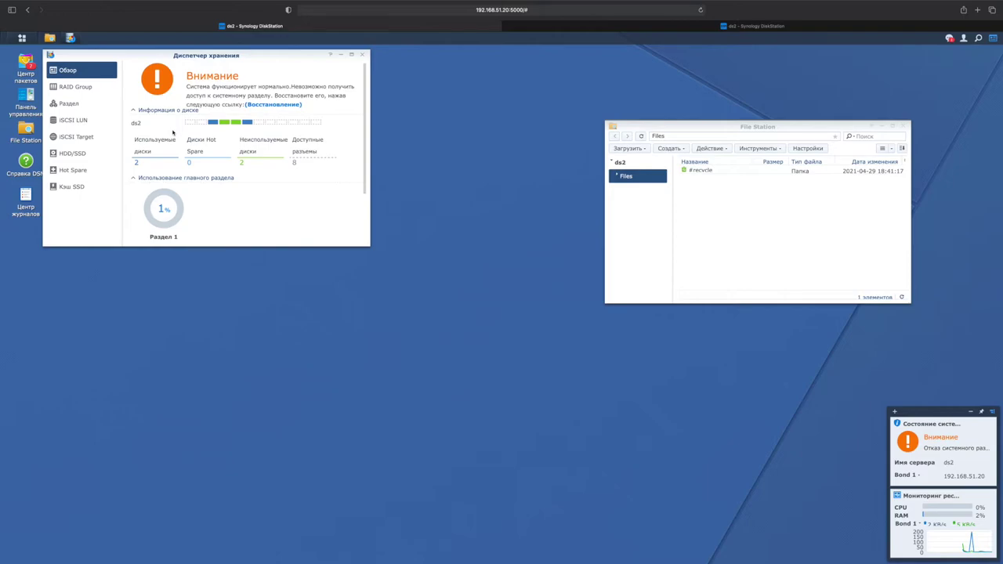
scroll(173, 132, down, 1)
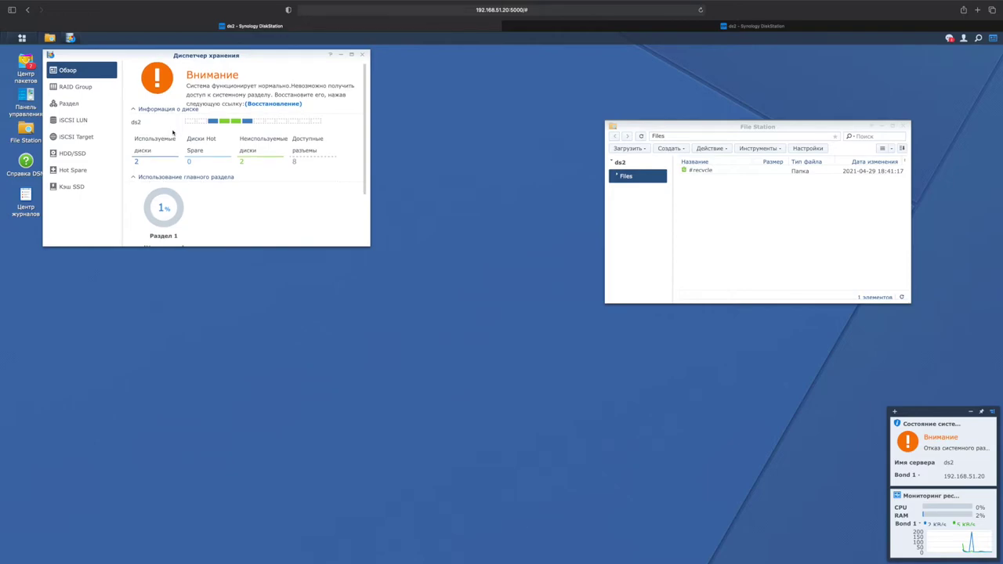
scroll(270, 102, down, 1)
click(272, 102)
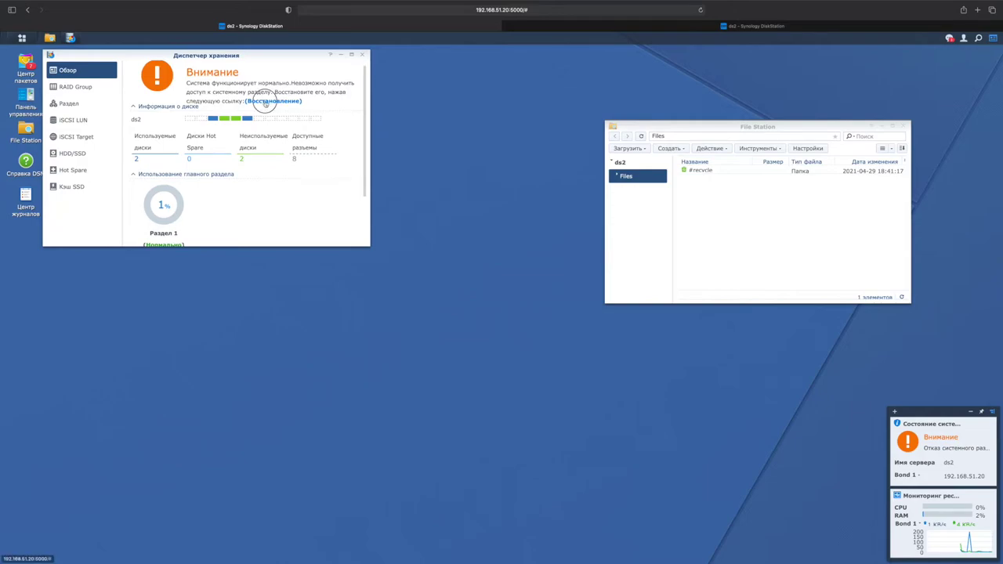
click(251, 243)
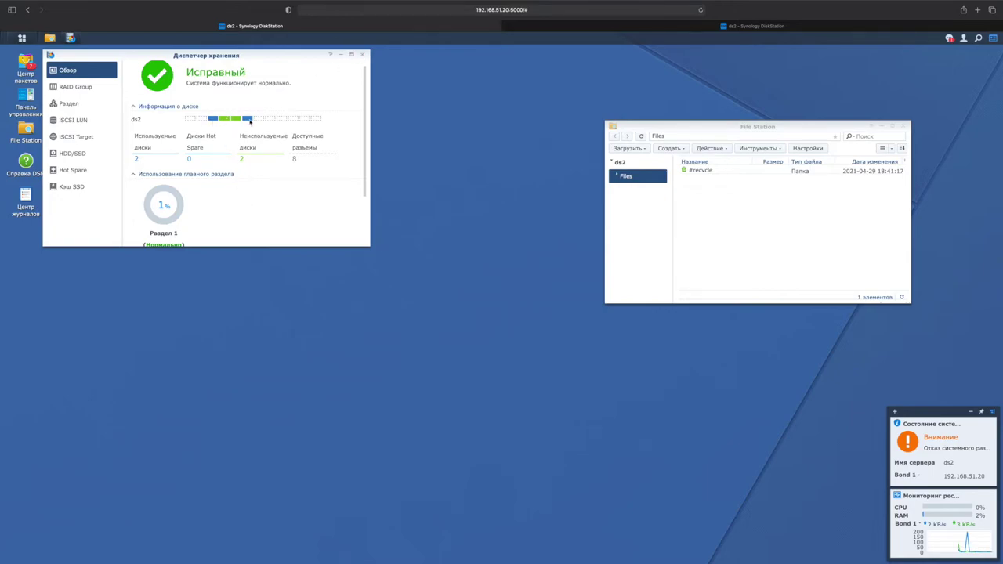
click(363, 55)
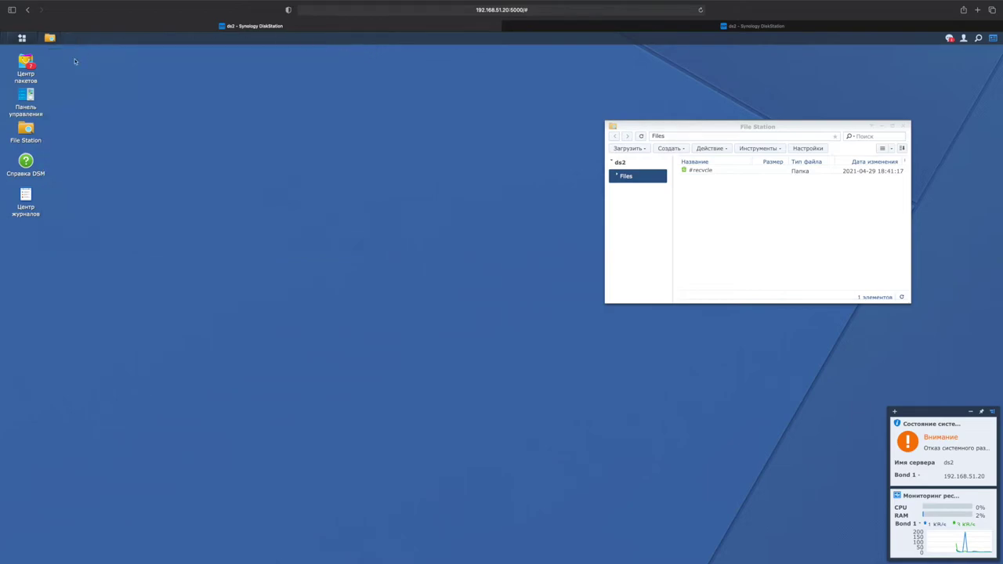
Open the Package Center and start repairing the Docker and Hyper Backup packages
click(25, 58)
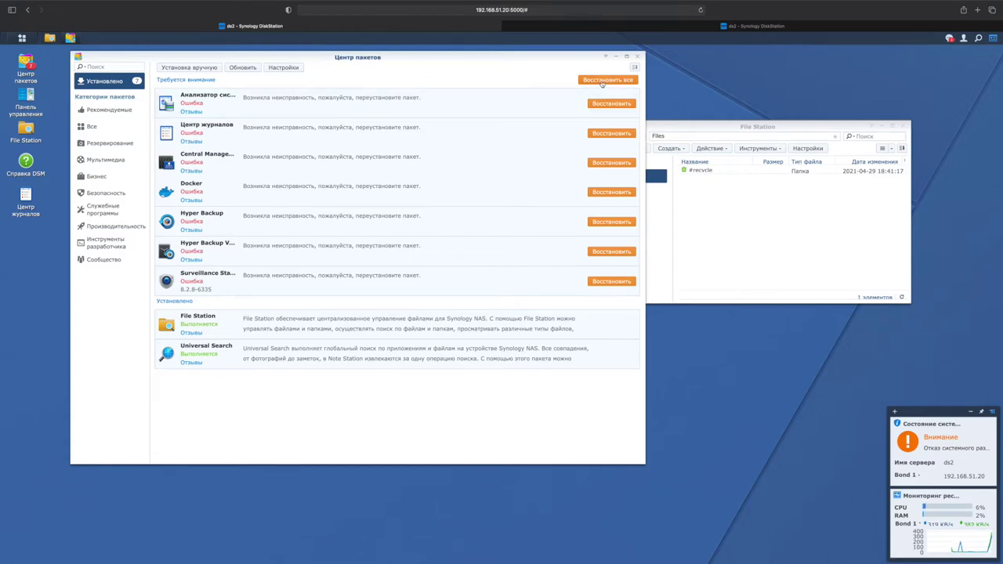
click(595, 193)
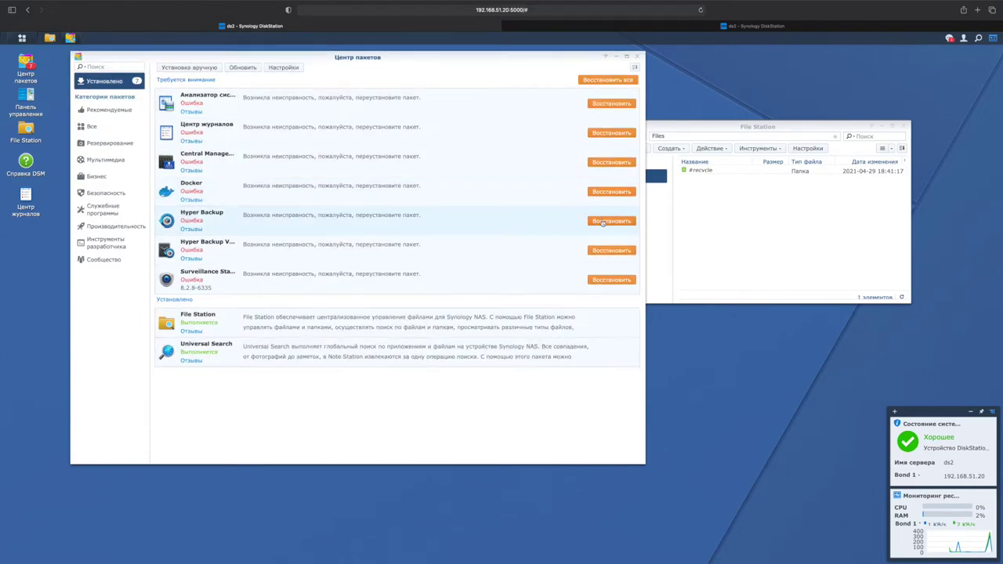
click(599, 222)
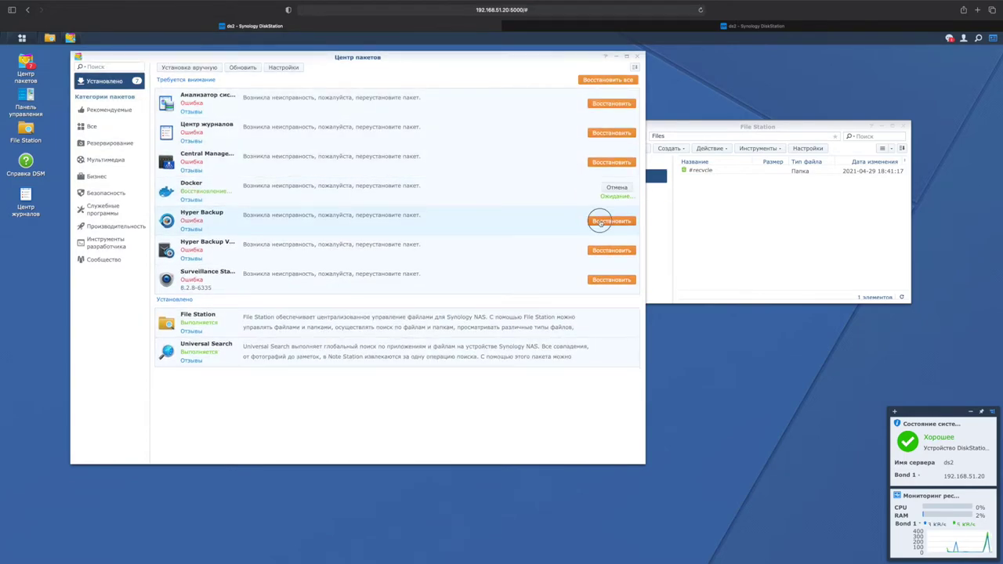
Repair the Hyper Backup Vault package and close the Package Center
click(602, 252)
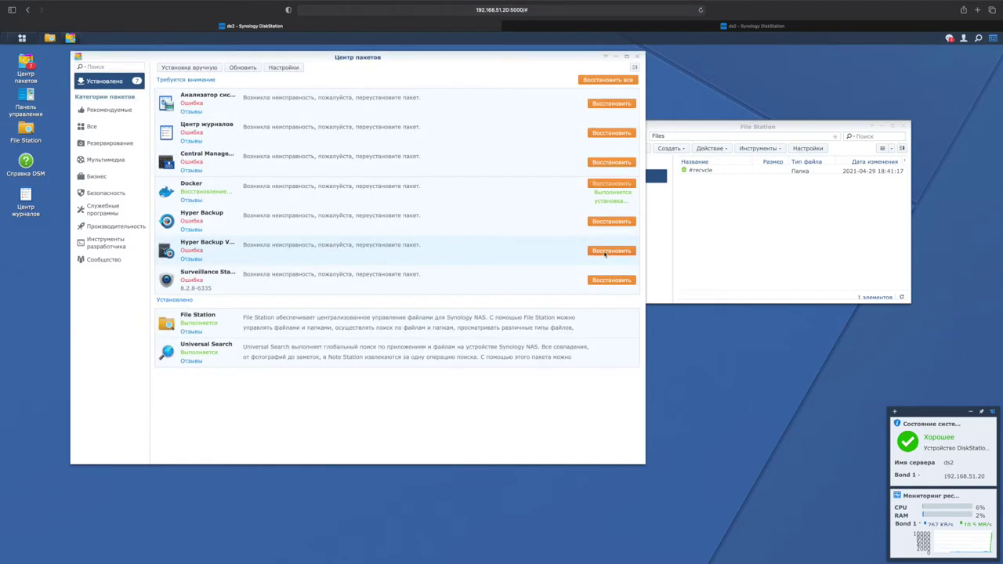
click(605, 253)
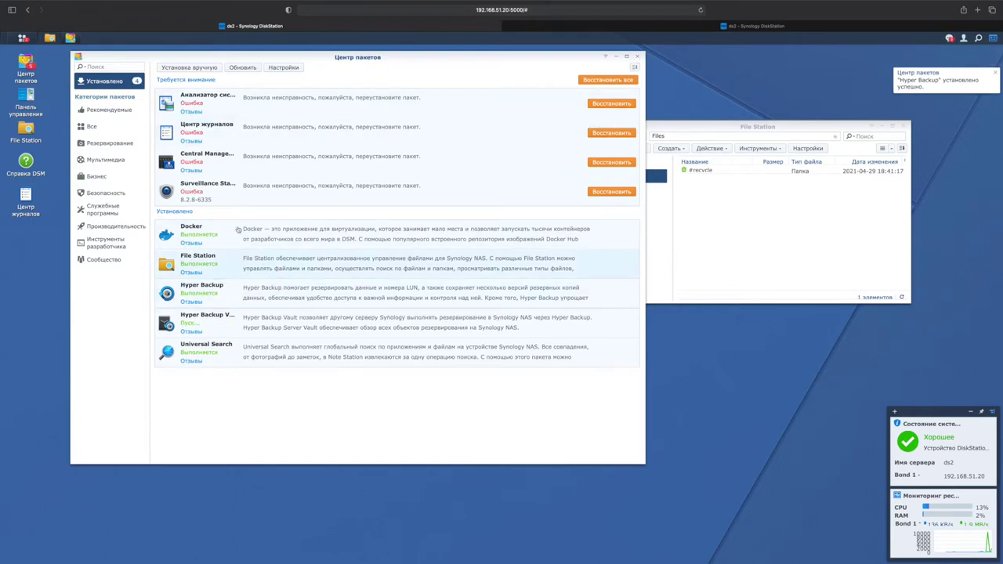
click(639, 57)
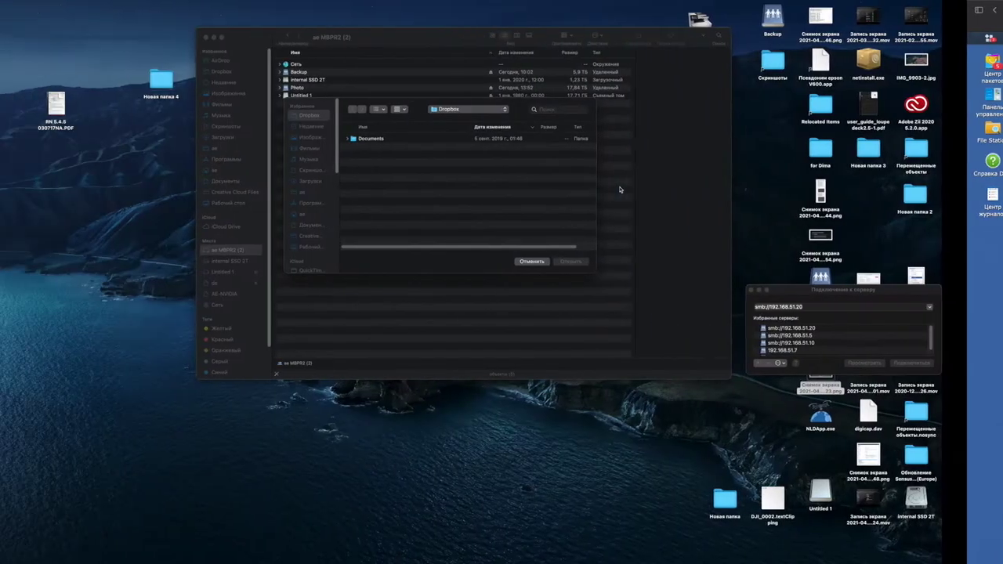
Switch to the macOS desktop and connect to the server smb://192.168.51.20 to mount its Files share
scroll(529, 184, right, 1)
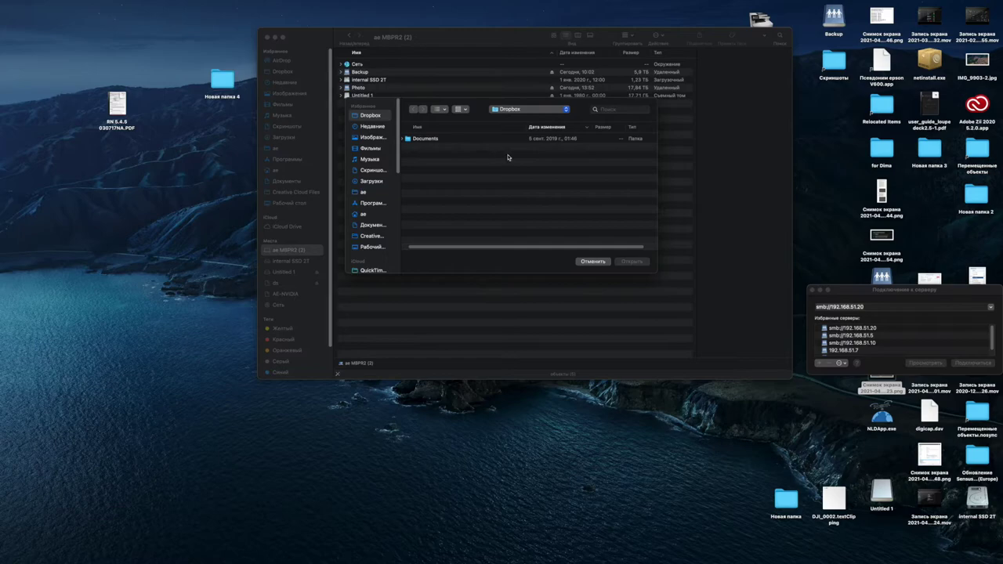
click(850, 290)
drag(850, 290, 584, 359)
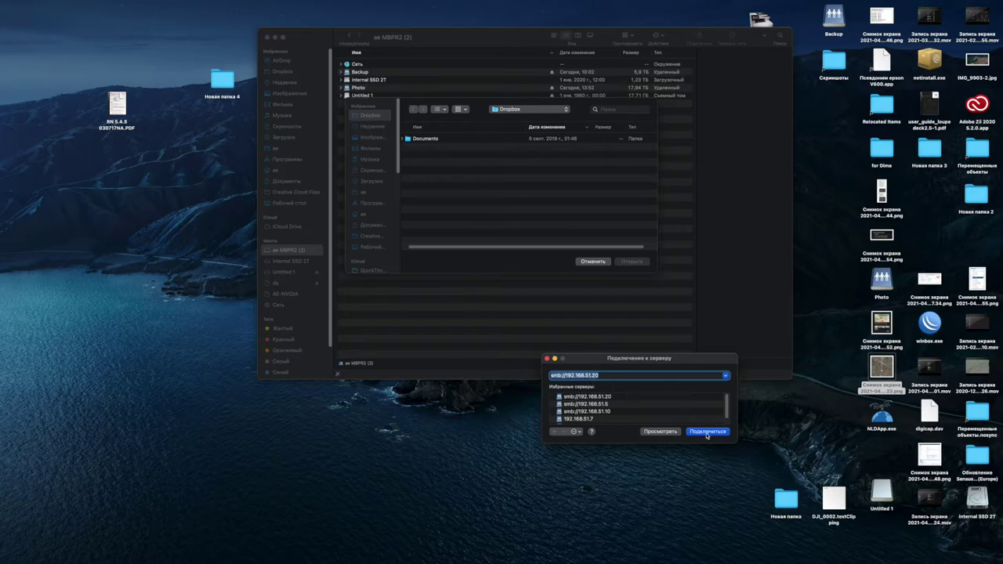
click(707, 432)
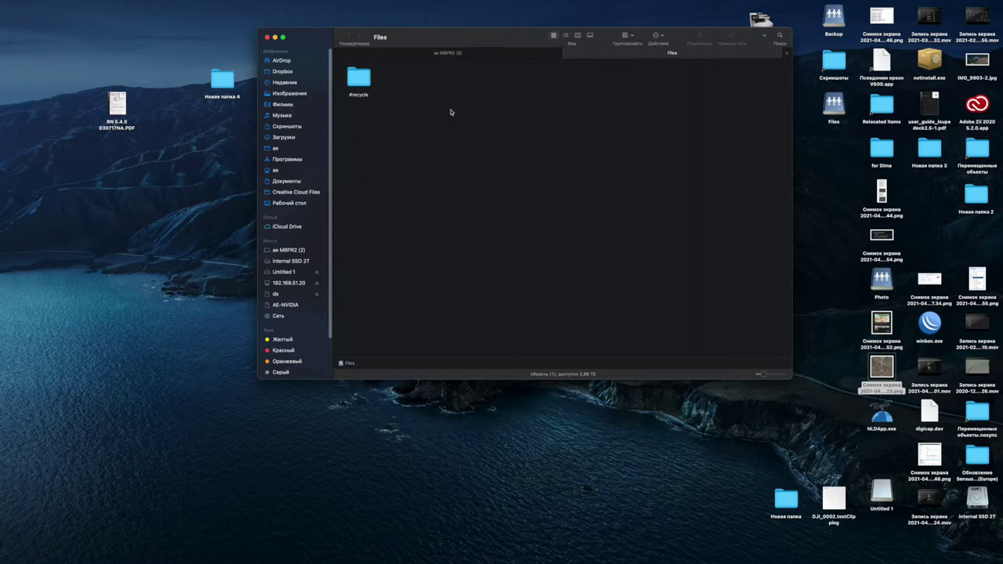
Copy the ds2_1.hbk backup package from the Backup share into the mounted Files share in Finder
click(465, 55)
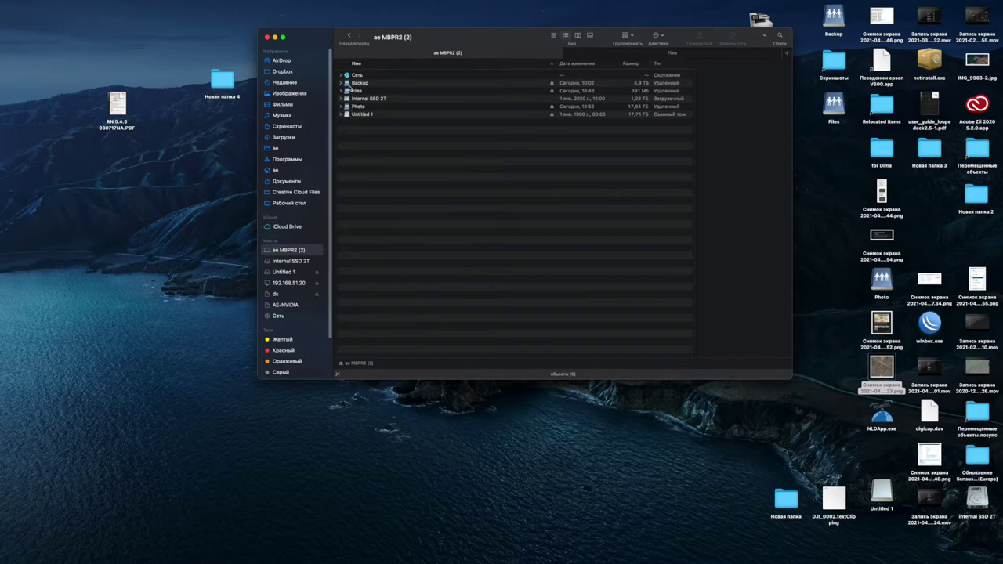
click(349, 83)
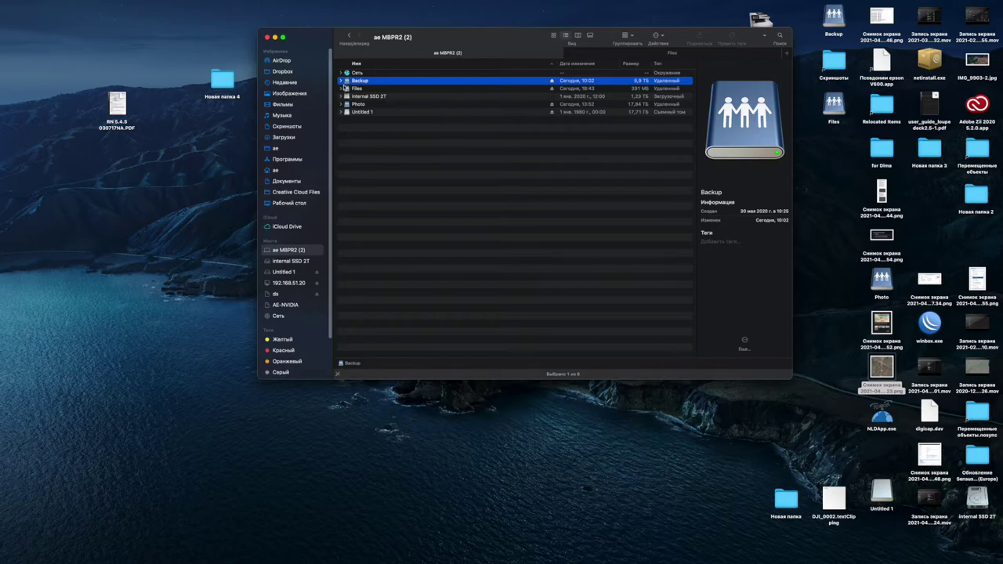
click(341, 81)
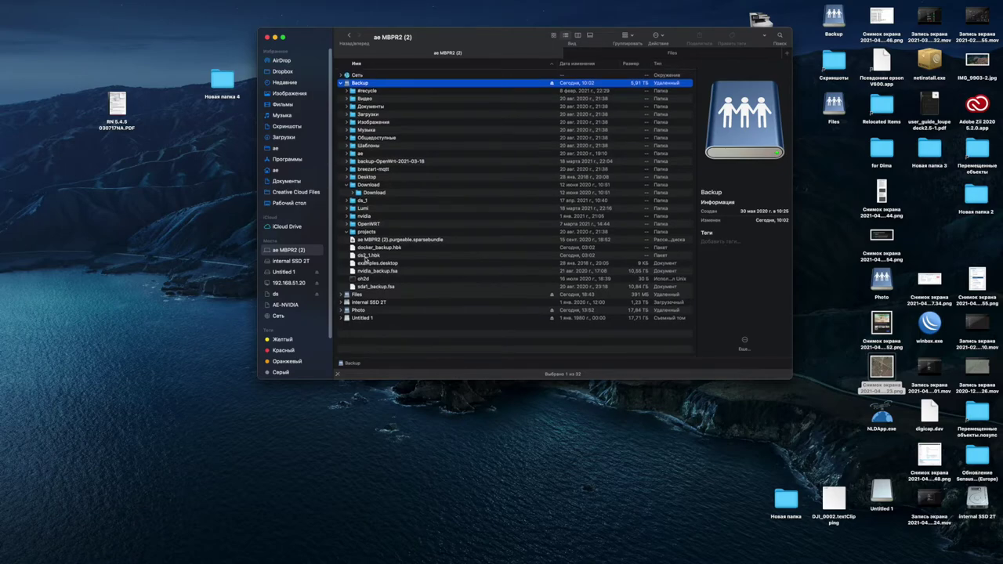
click(366, 256)
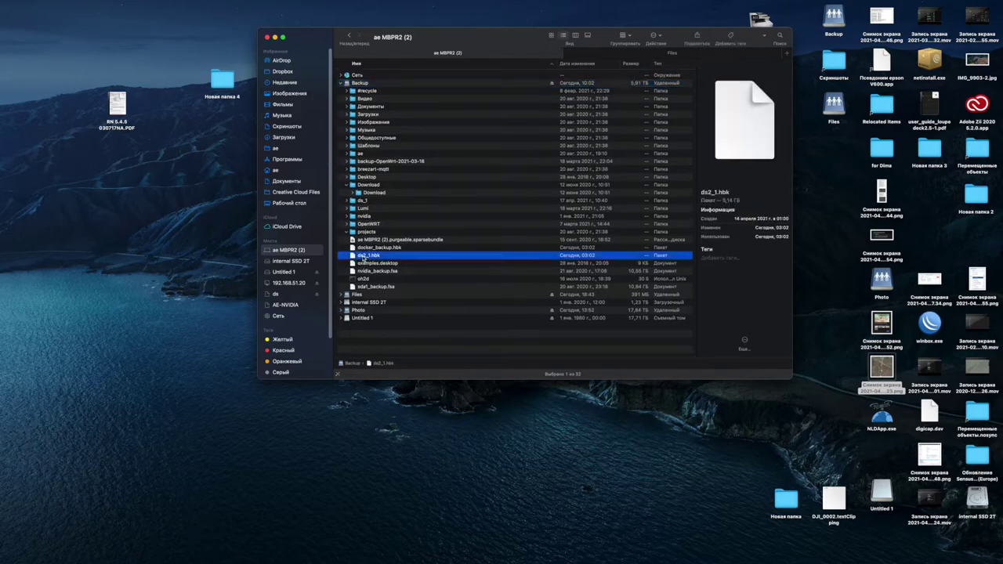
drag(363, 259, 471, 145)
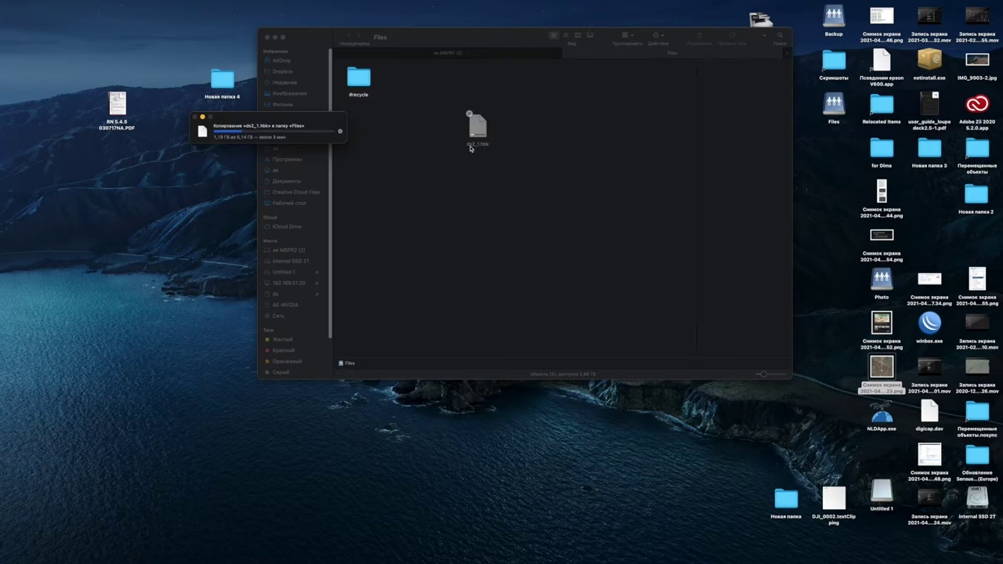
Switch back to the DSM desktop in the browser and open a second File Station window beside the existing one
mouse_move(779, 3)
key(ctrl+Right)
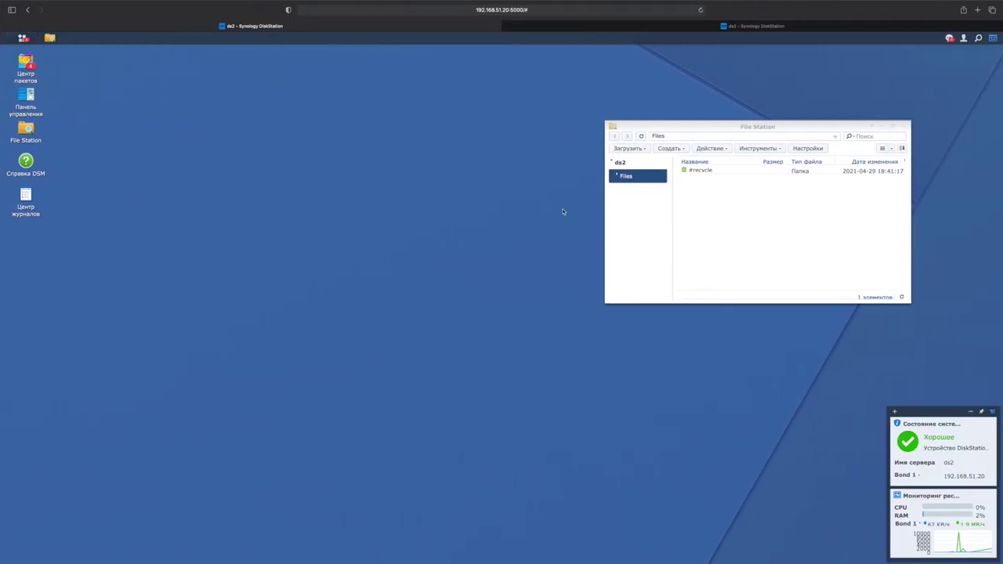
double_click(29, 130)
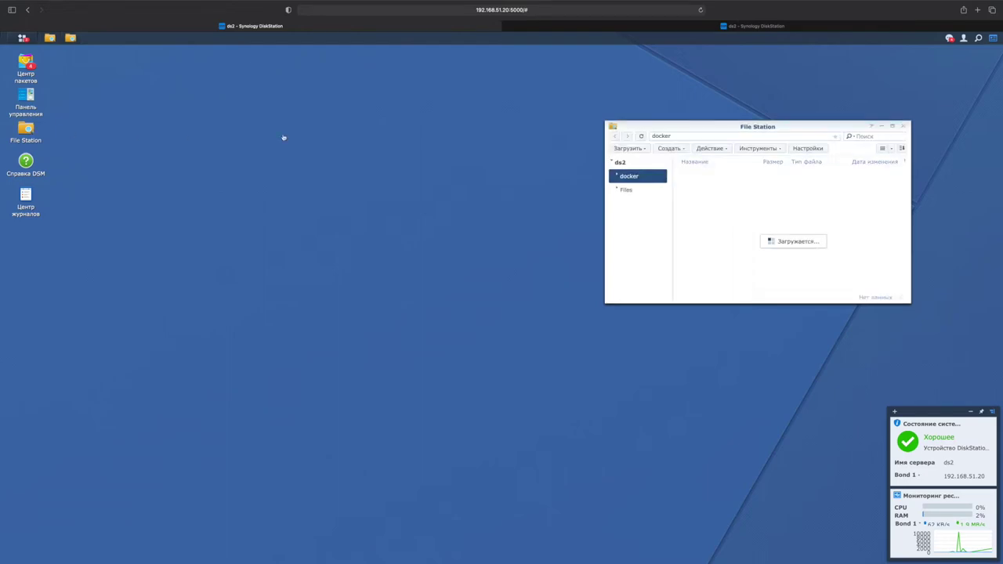
drag(716, 129, 325, 113)
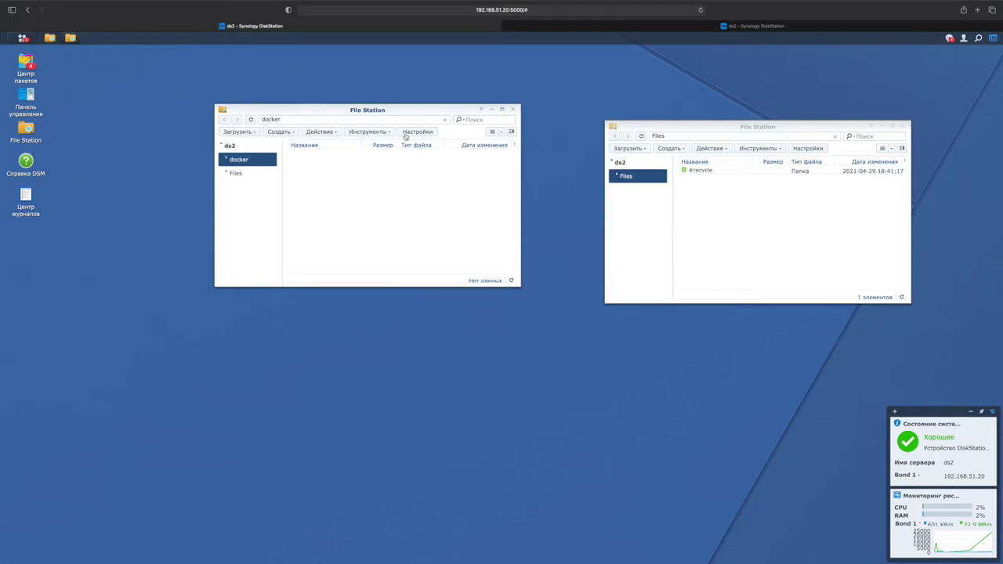
Start mounting a remote CIFS folder, fill in the saved account name and password, and check the available mount locations
click(330, 135)
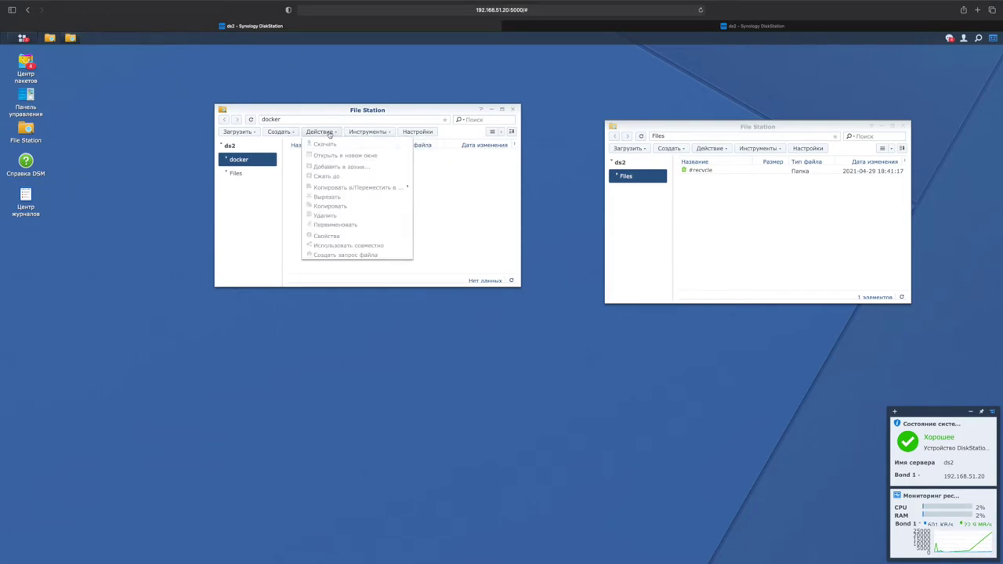
click(374, 132)
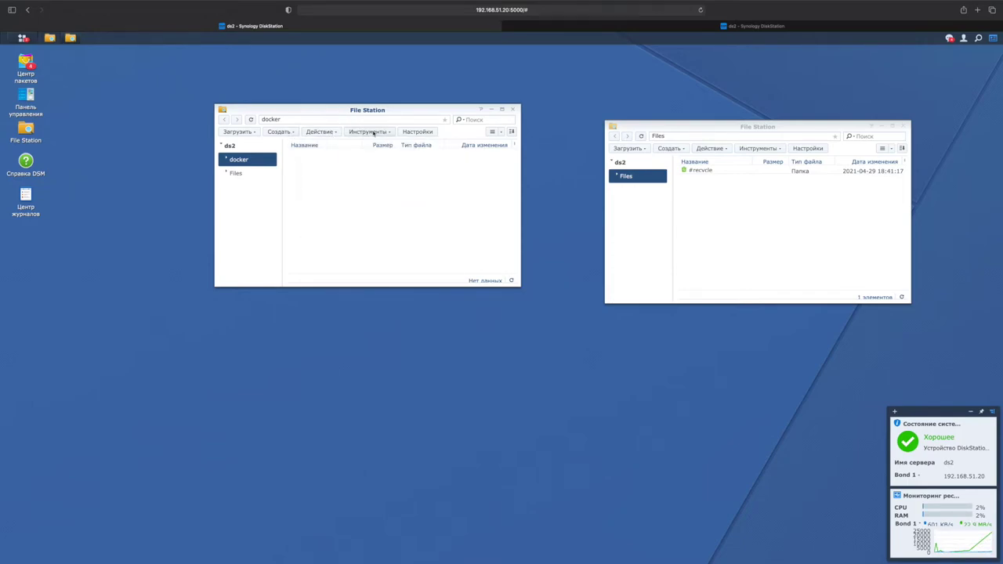
click(374, 132)
mouse_move(370, 155)
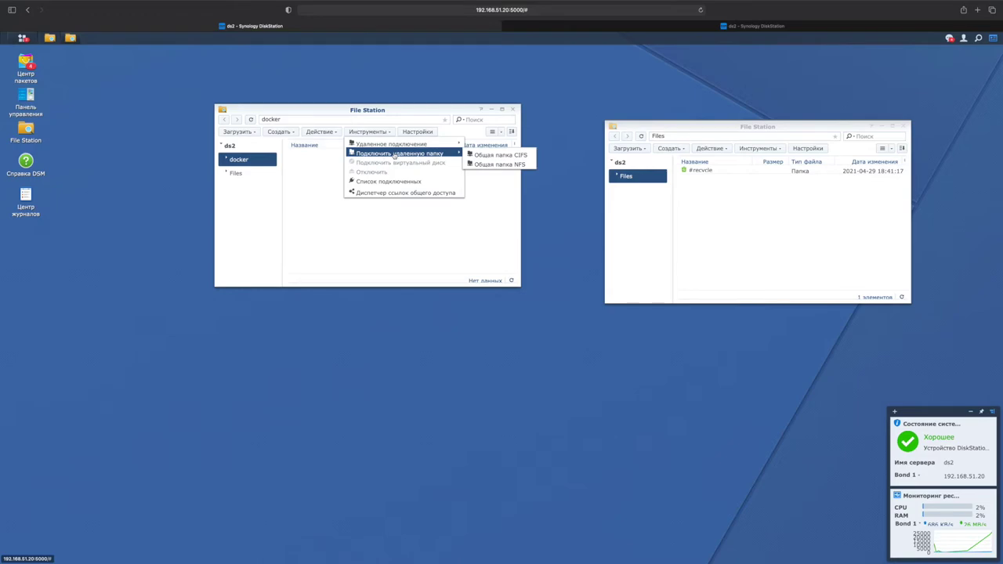
click(474, 157)
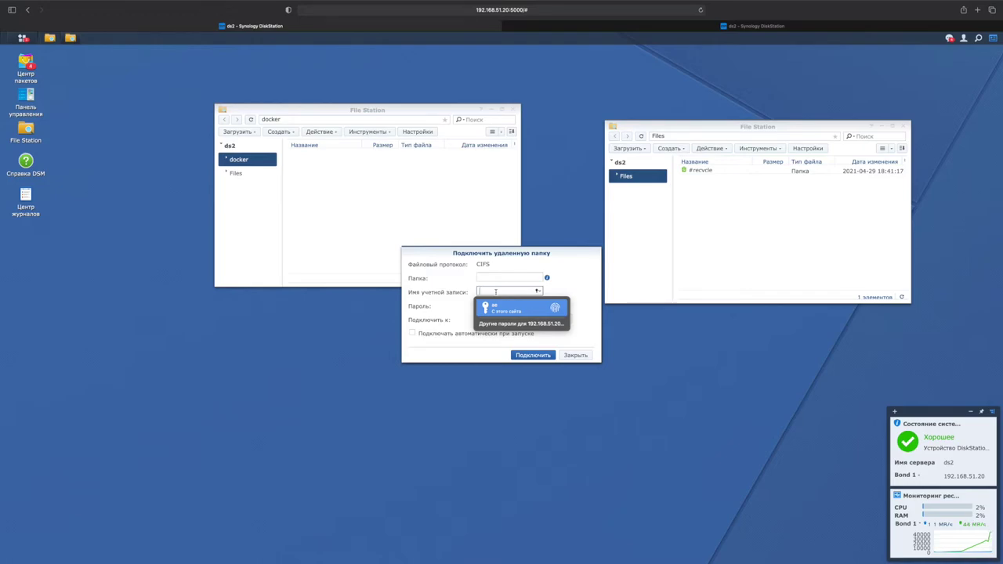
click(495, 307)
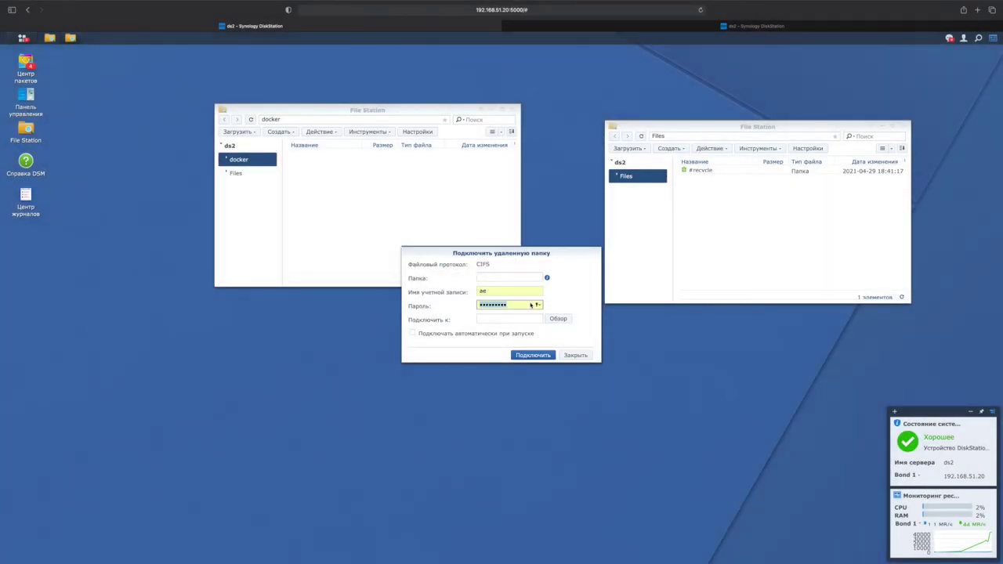
click(558, 319)
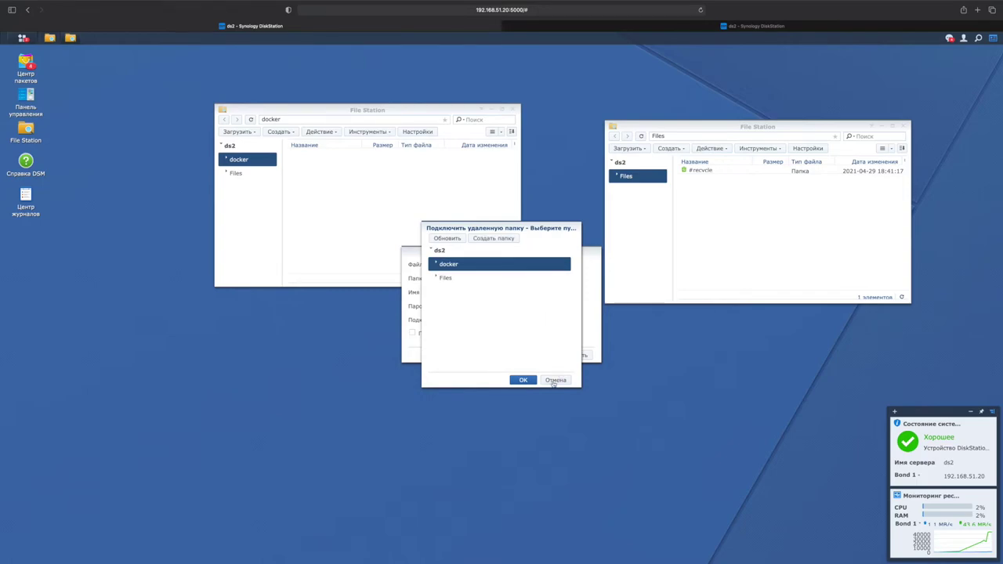
click(554, 381)
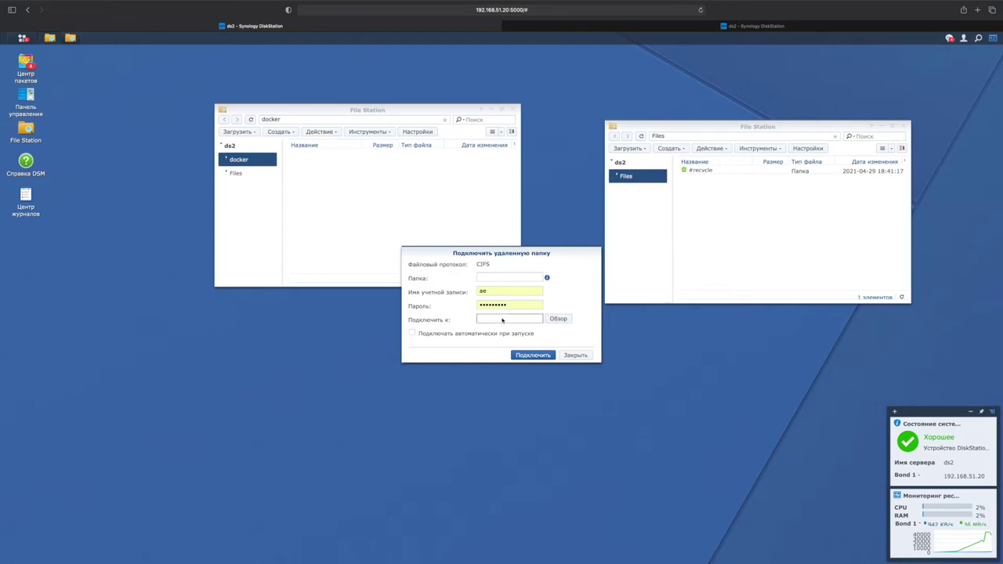
click(560, 319)
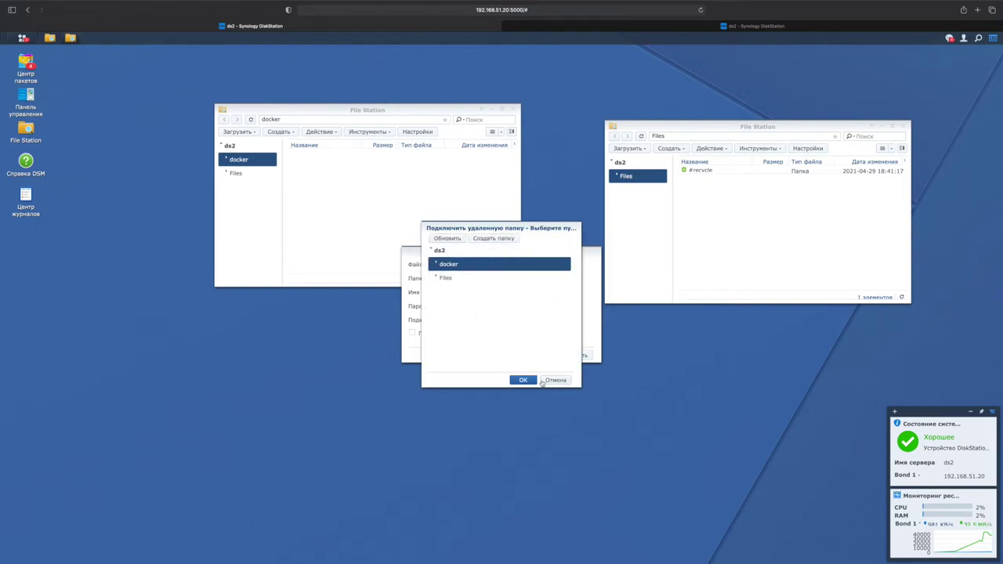
click(551, 381)
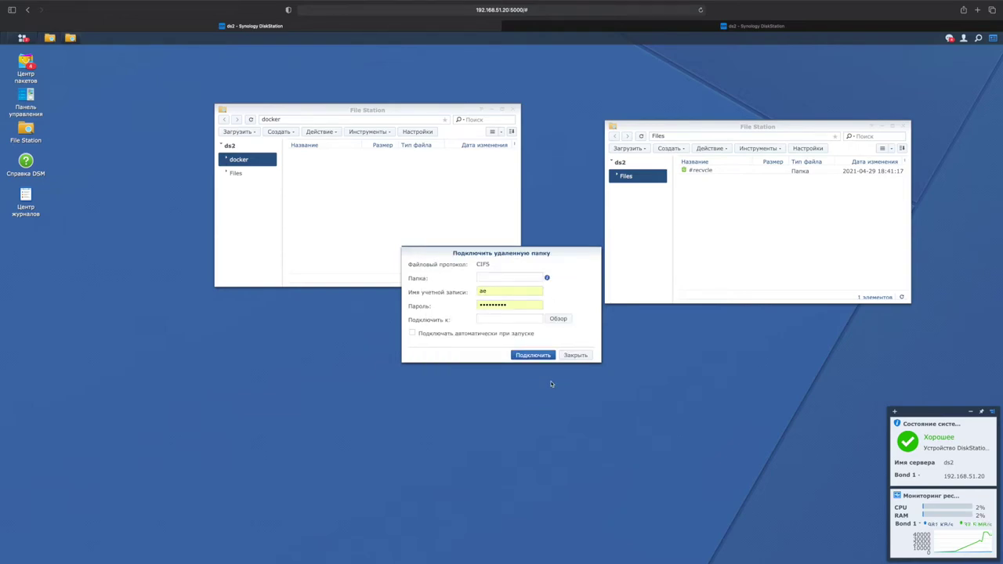
Try to mount the remote folder \\192.168.51.10\Backup at /docker/Backup and close the mounting dialog
click(508, 276)
click(546, 278)
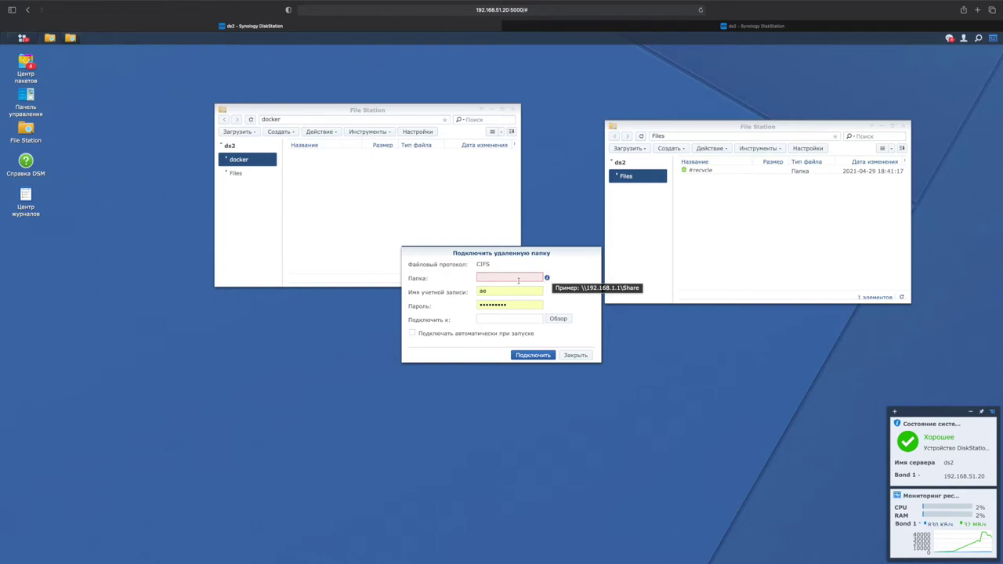
key(ctrl+Right)
key(ctrl+Left)
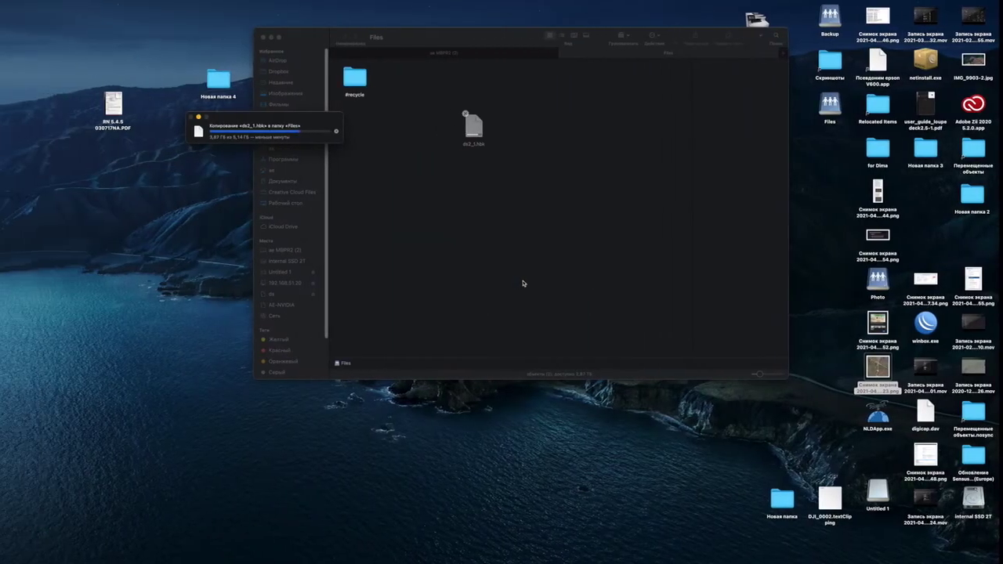
key(ctrl+Right)
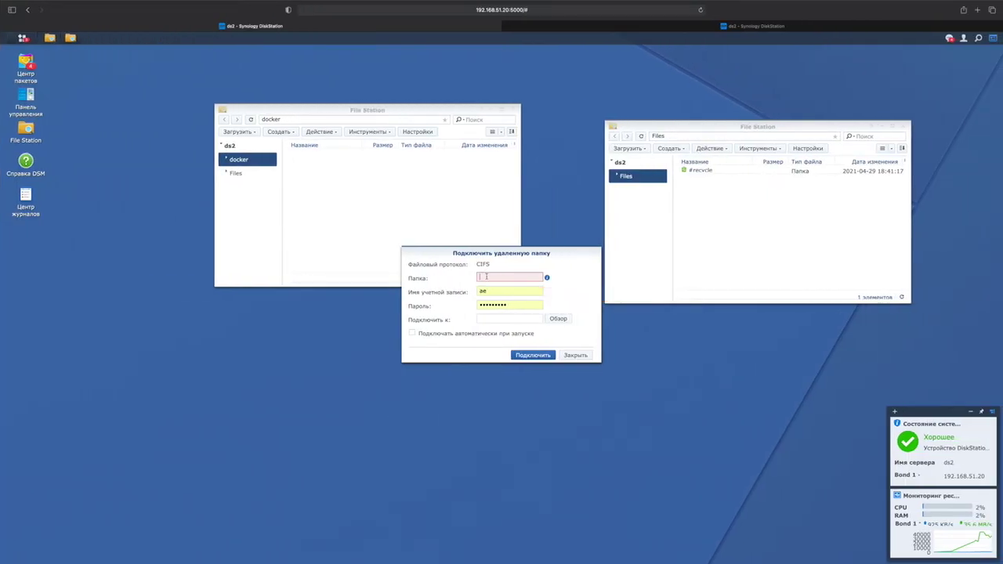
text(\\)
text(192.168.51.10)
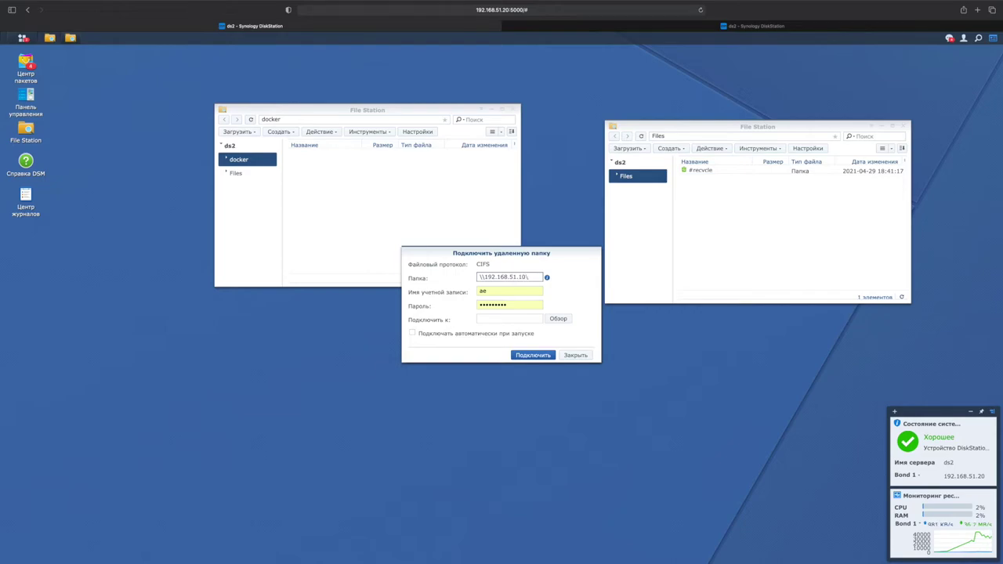
text(\Backup)
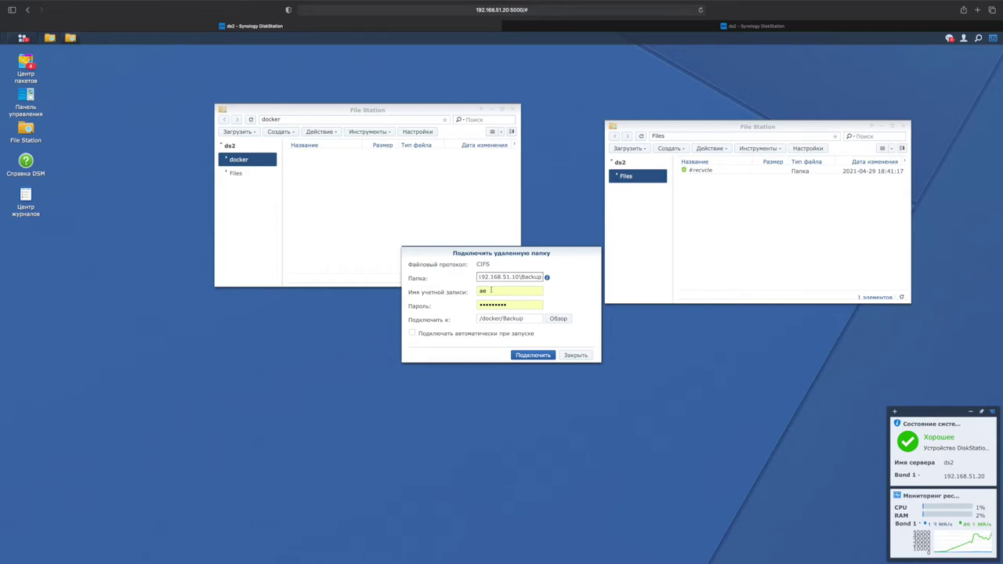
click(531, 356)
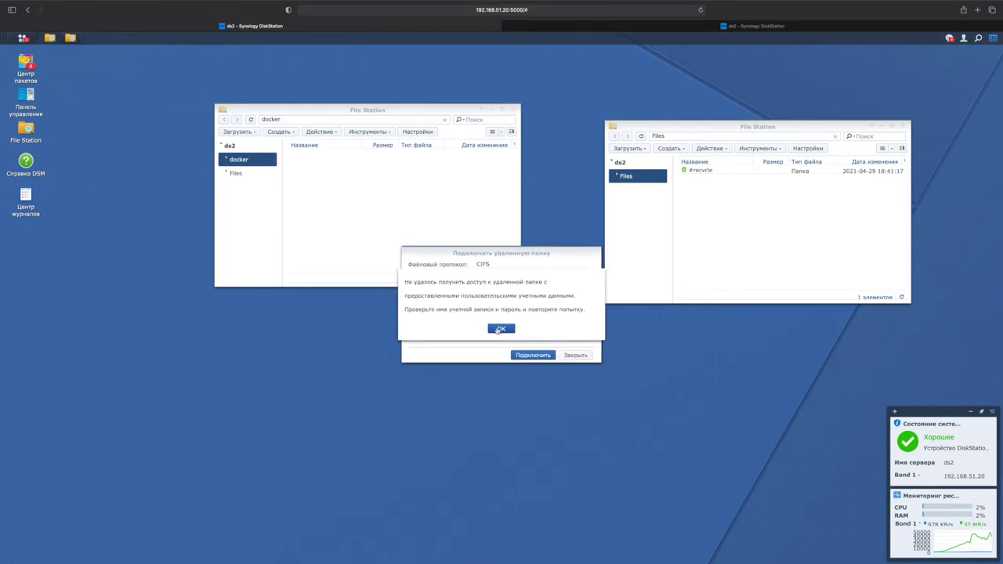
click(501, 330)
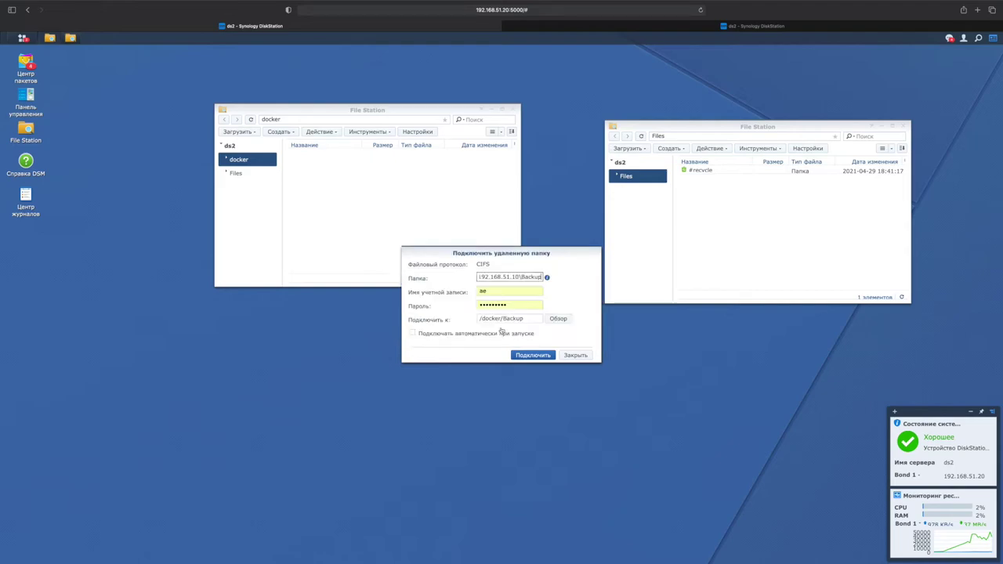
click(575, 355)
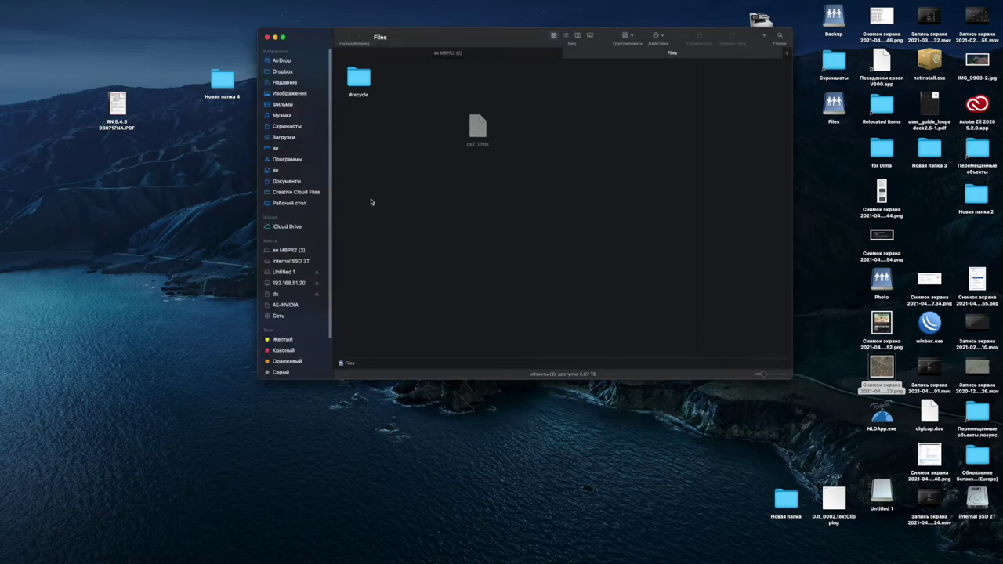
Open the copied ds2_1.hbk backup from the Files folder in File Station and browse its docker folder
key(ctrl+Right)
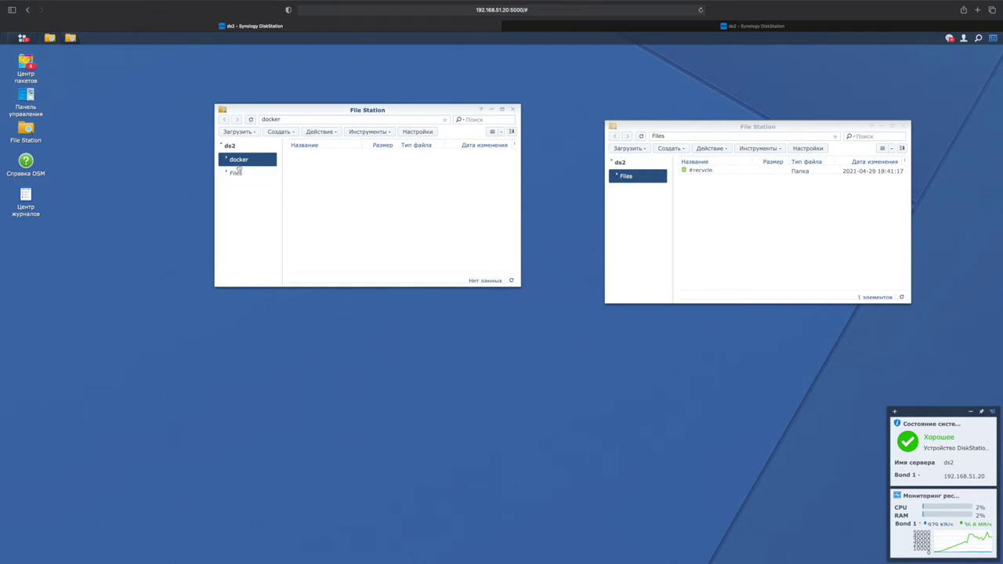
click(235, 173)
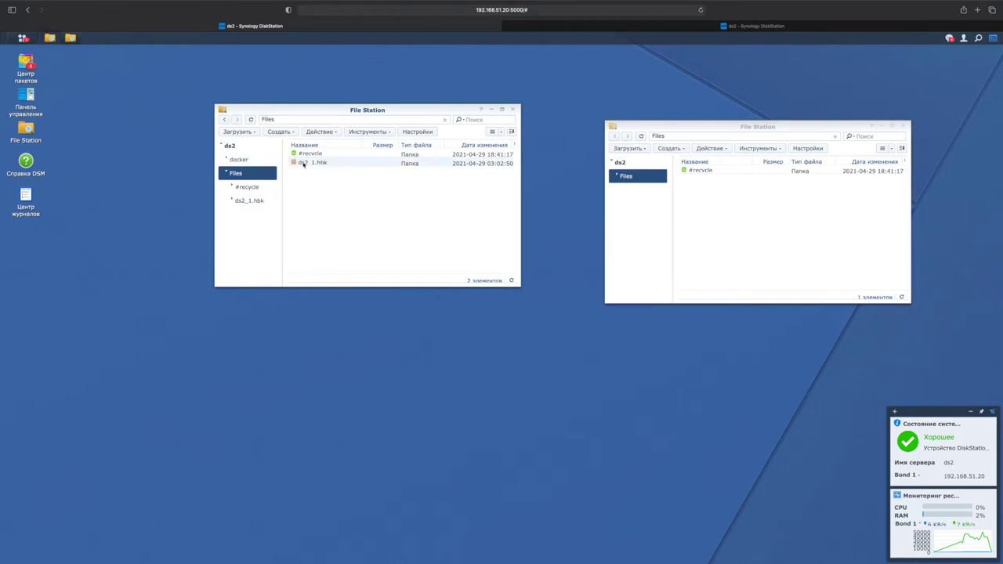
double_click(303, 163)
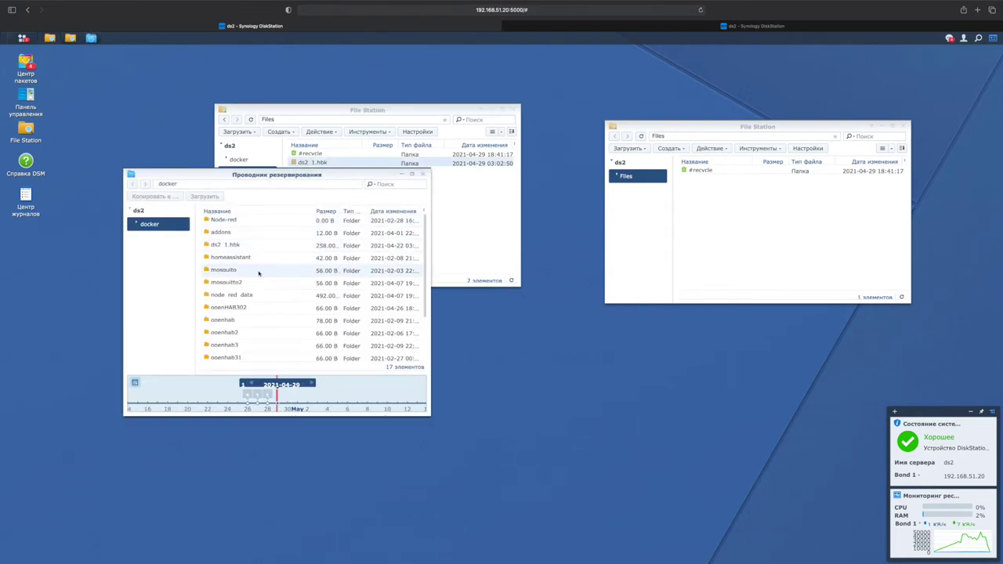
scroll(262, 278, down, 1)
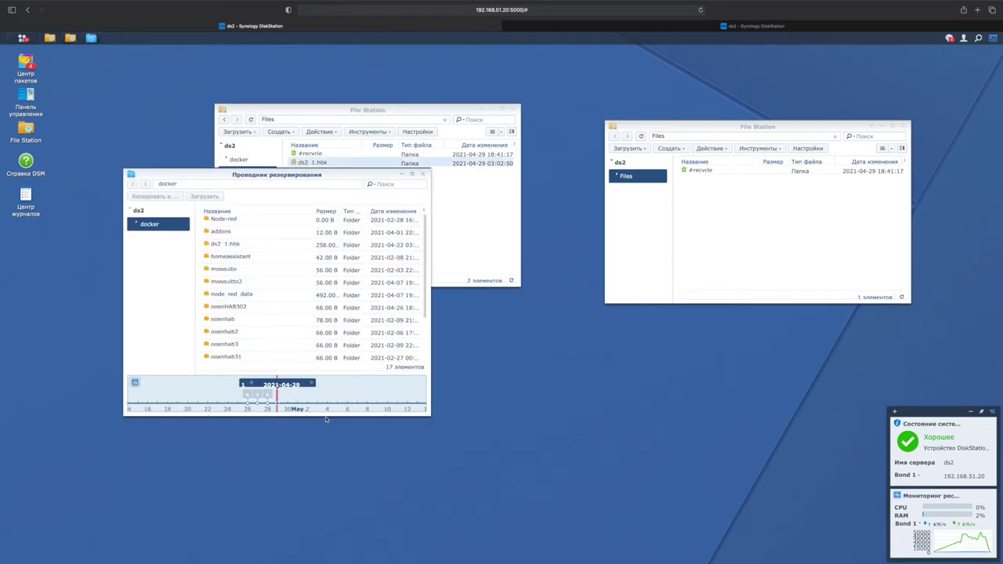
Compare the docker folder's contents across the backup versions on the timeline, ending on the 2021-04-29 version
click(267, 398)
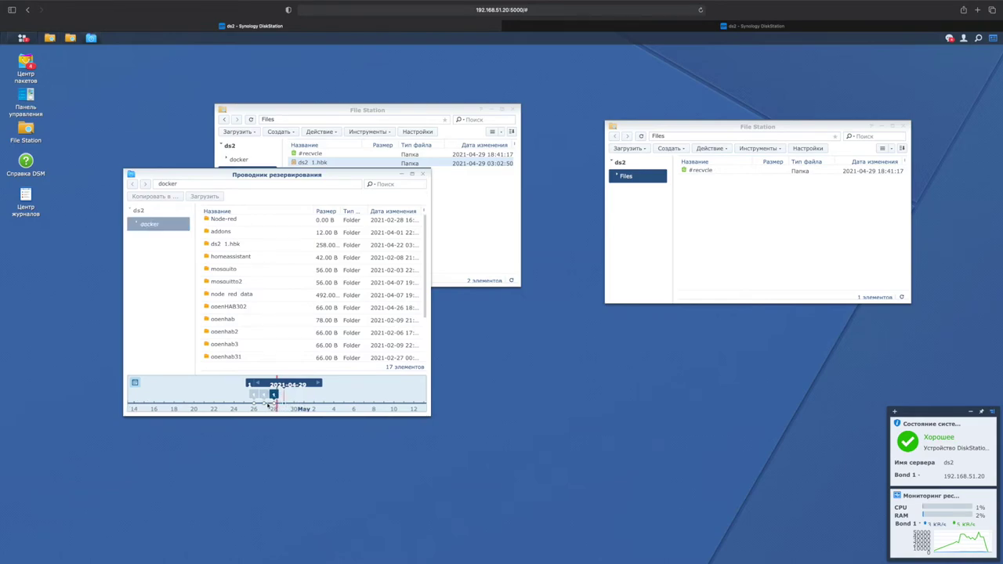
click(268, 405)
click(268, 406)
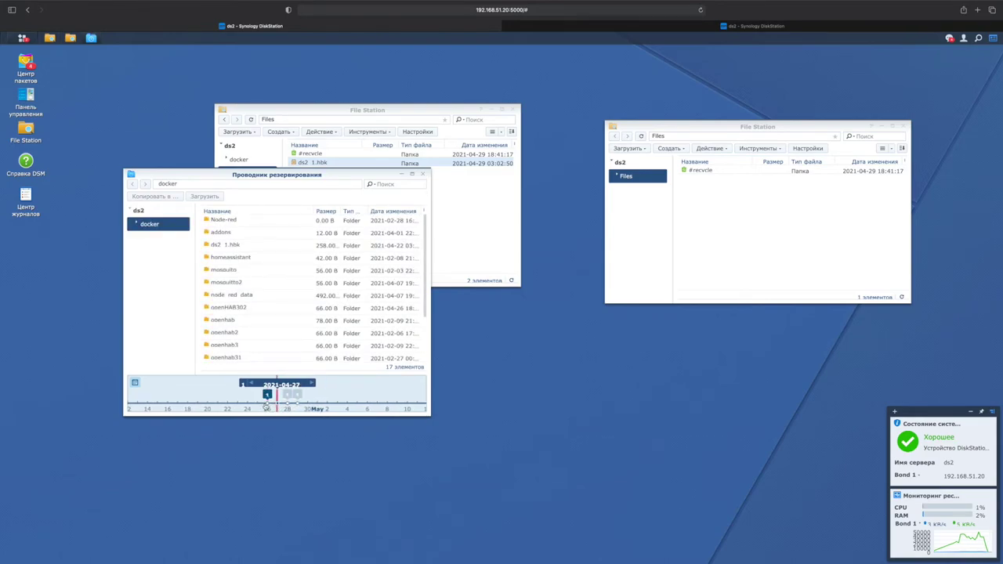
click(267, 406)
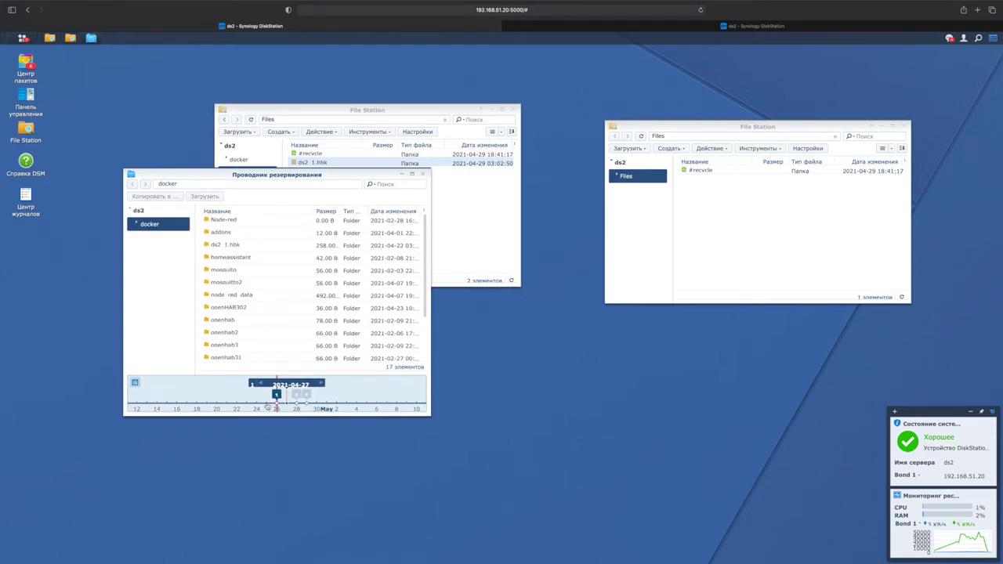
click(308, 406)
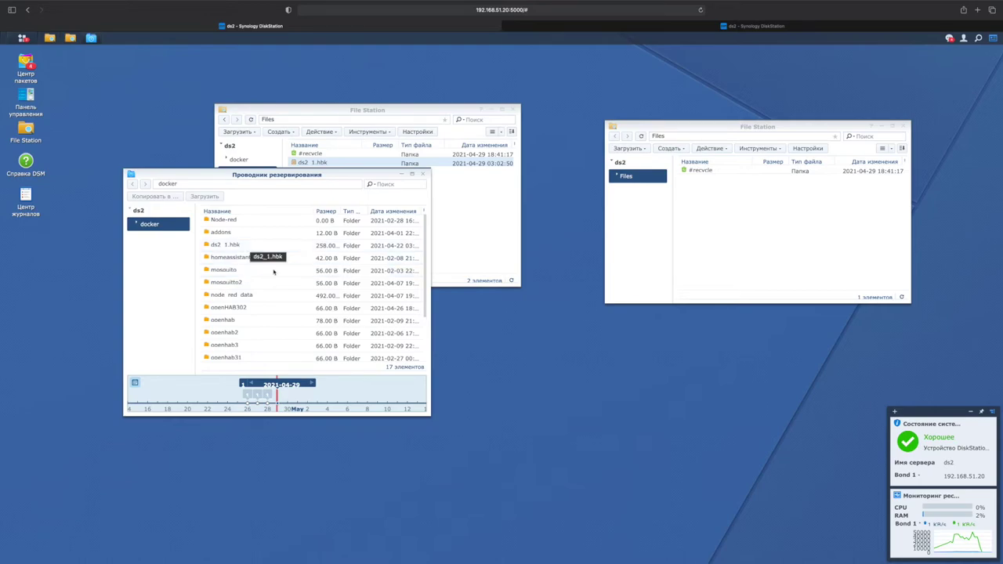
Find and select the openHAB302 folder in the backed-up docker folder, and check the Files folder in the other File Station window
scroll(279, 277, down, 3)
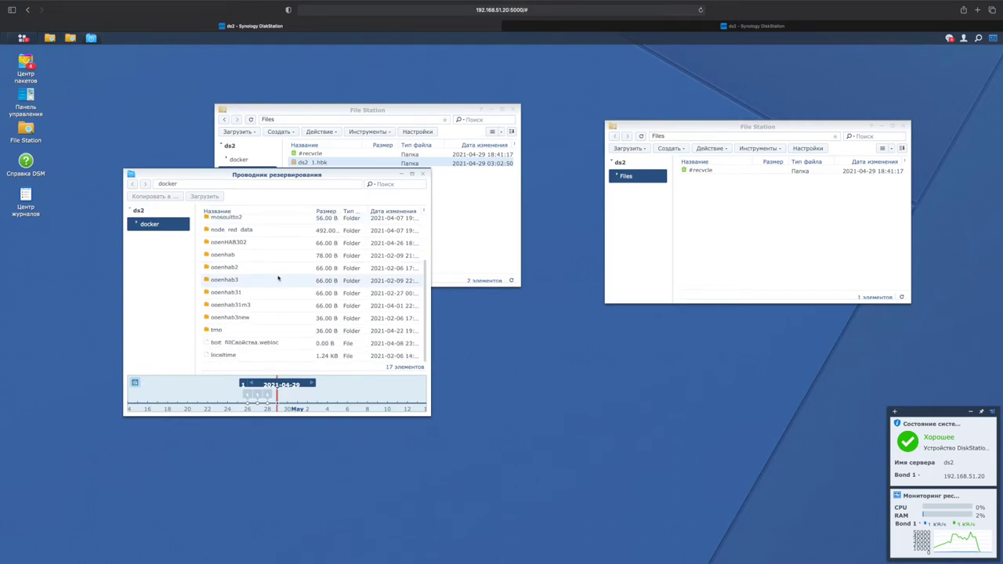
click(212, 244)
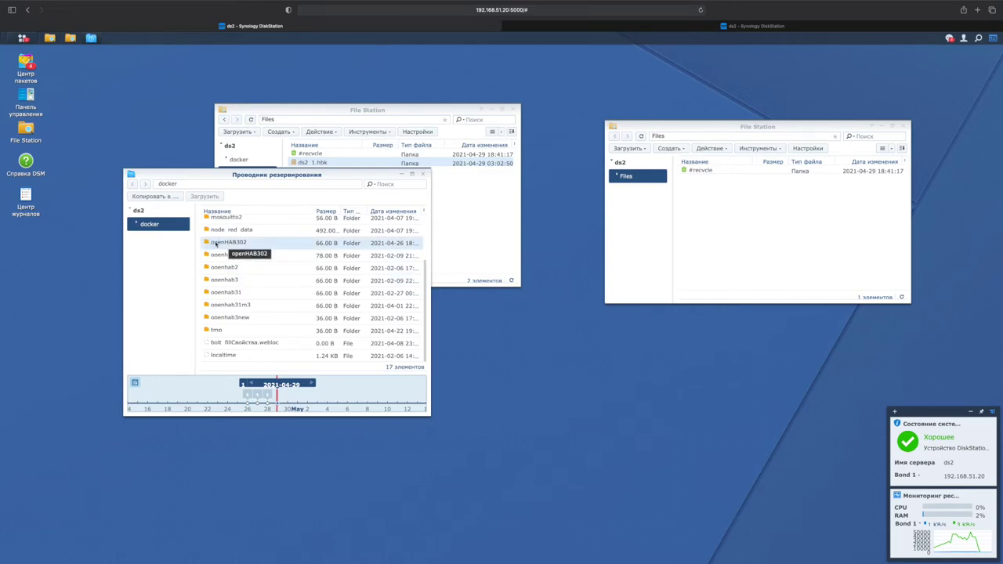
click(623, 180)
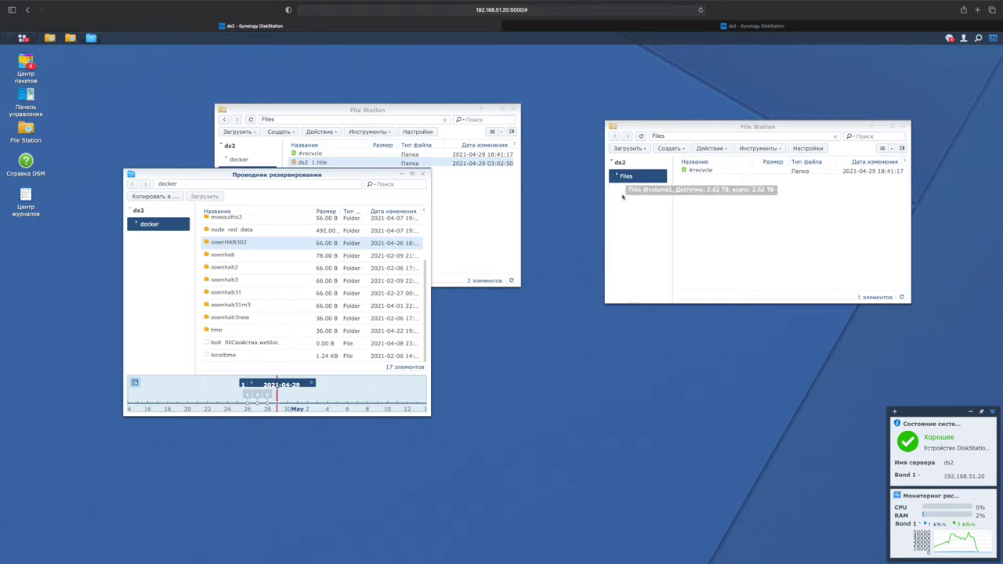
Add a Docker shortcut to the desktop and open the Docker package from it
click(22, 37)
scroll(69, 153, down, 1)
scroll(71, 156, up, 1)
scroll(71, 157, down, 1)
drag(120, 170, 25, 232)
click(24, 232)
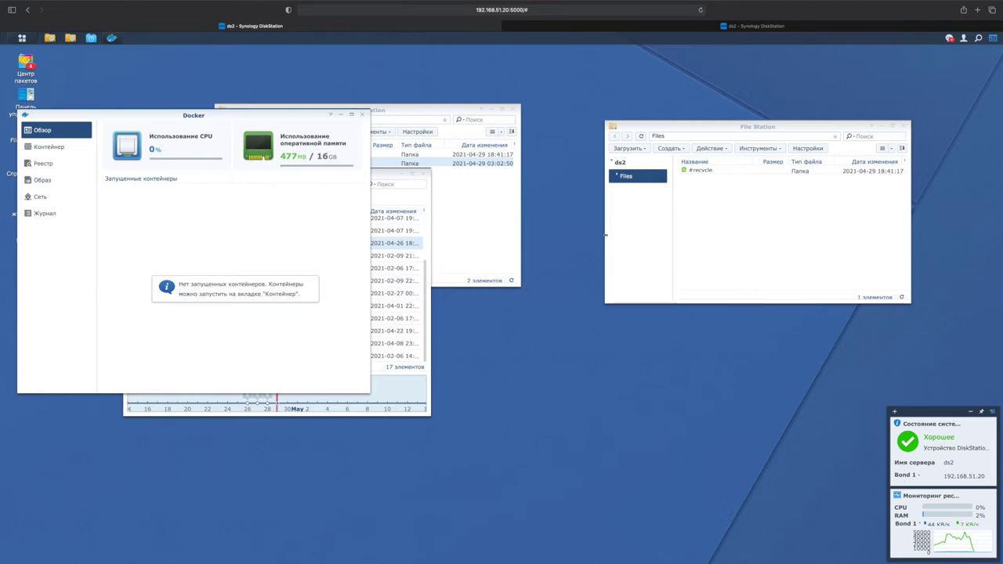
Search the Docker registry for OpenHab
click(670, 233)
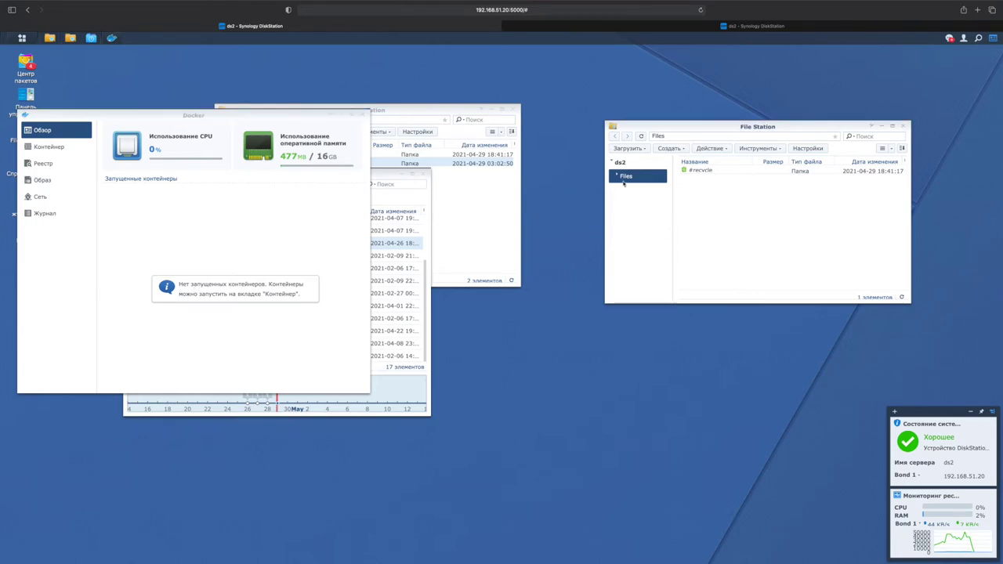
click(37, 163)
click(37, 163)
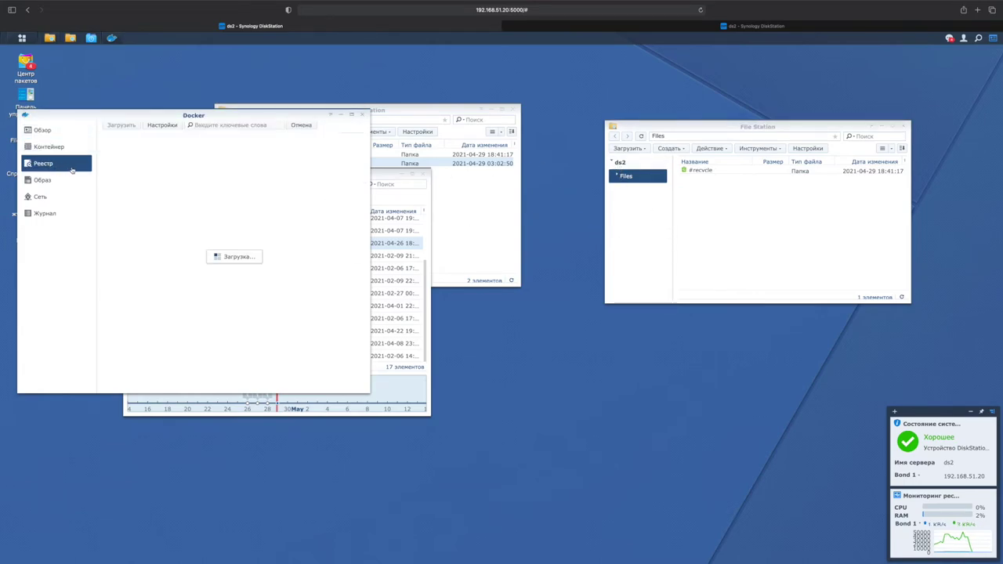
click(212, 126)
text(OpenHab)
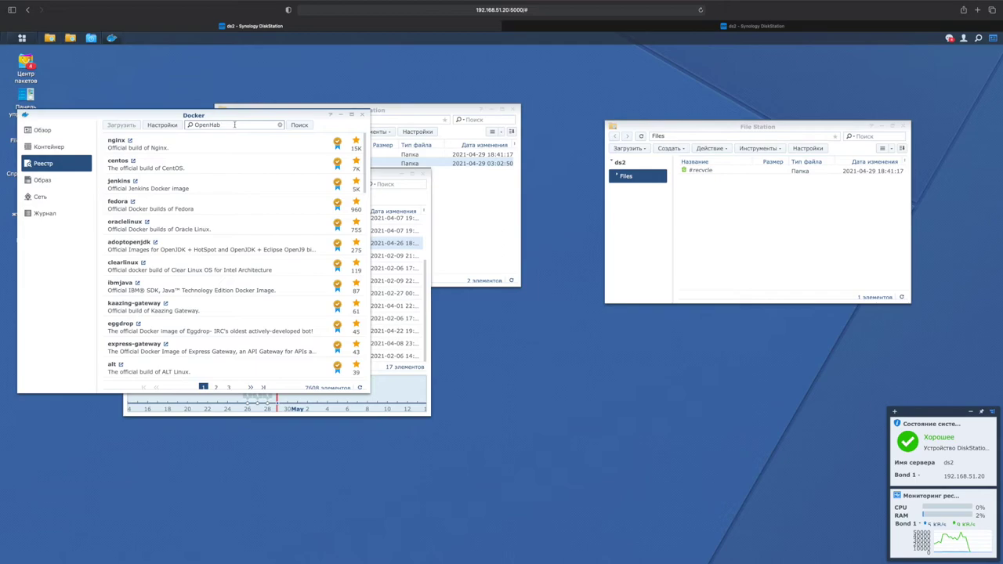
click(297, 126)
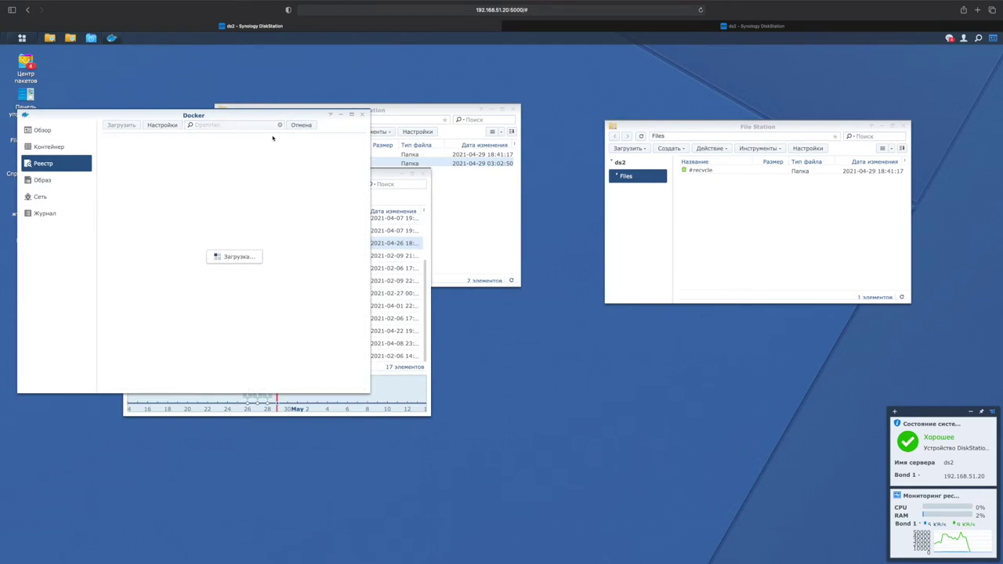
Download the openhab/openhab image with the latest tag and start creating a container from it
click(169, 146)
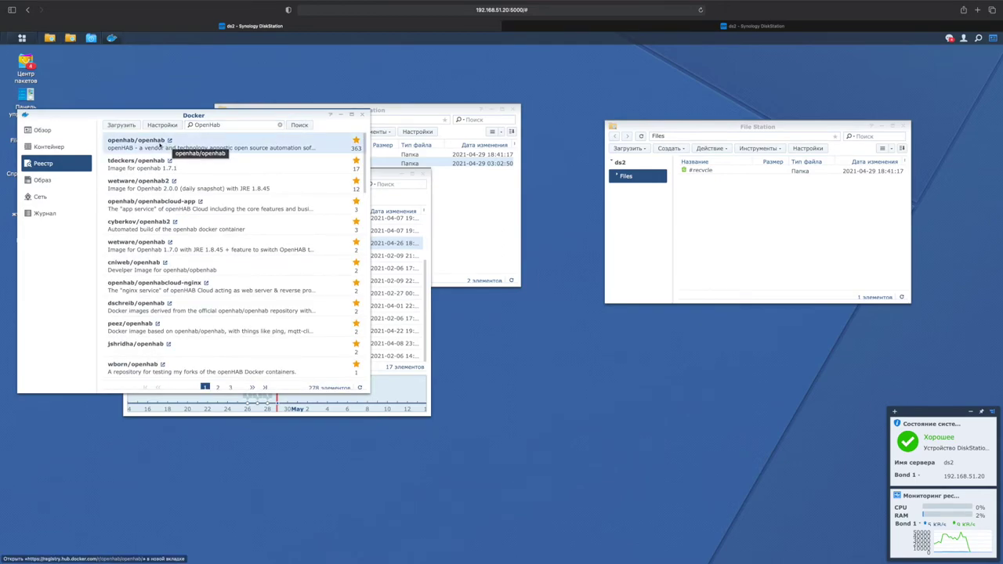
double_click(160, 146)
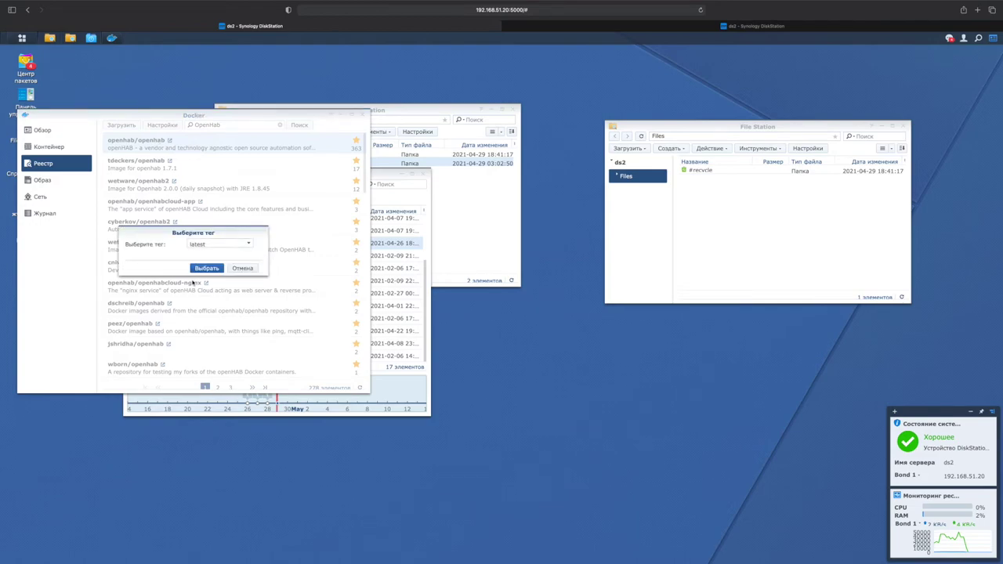
click(207, 268)
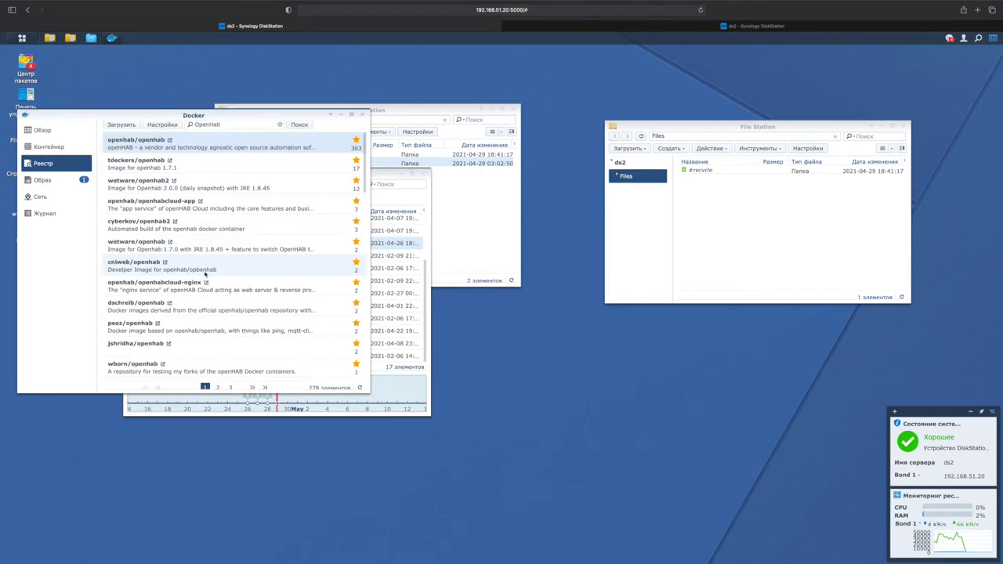
click(51, 180)
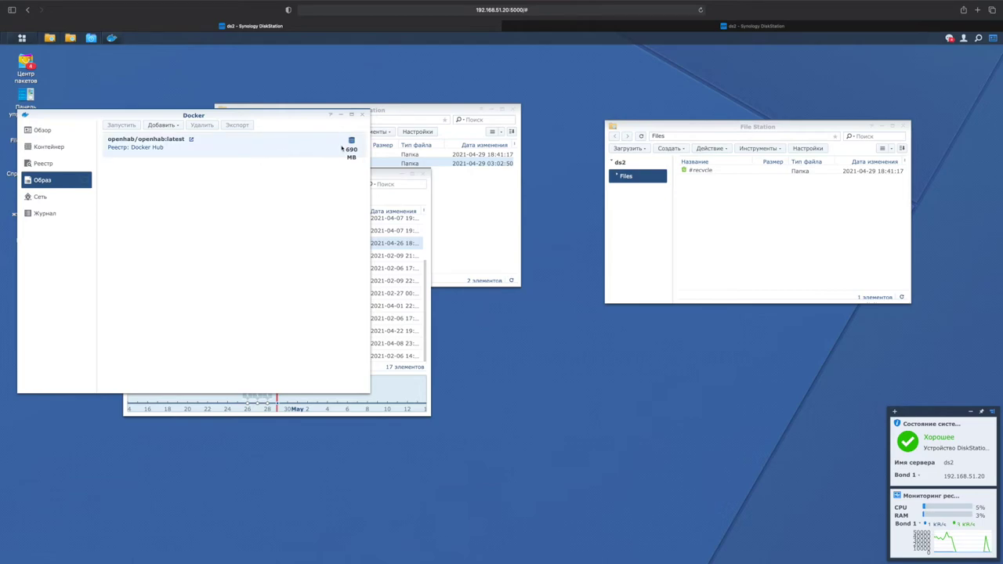
double_click(165, 144)
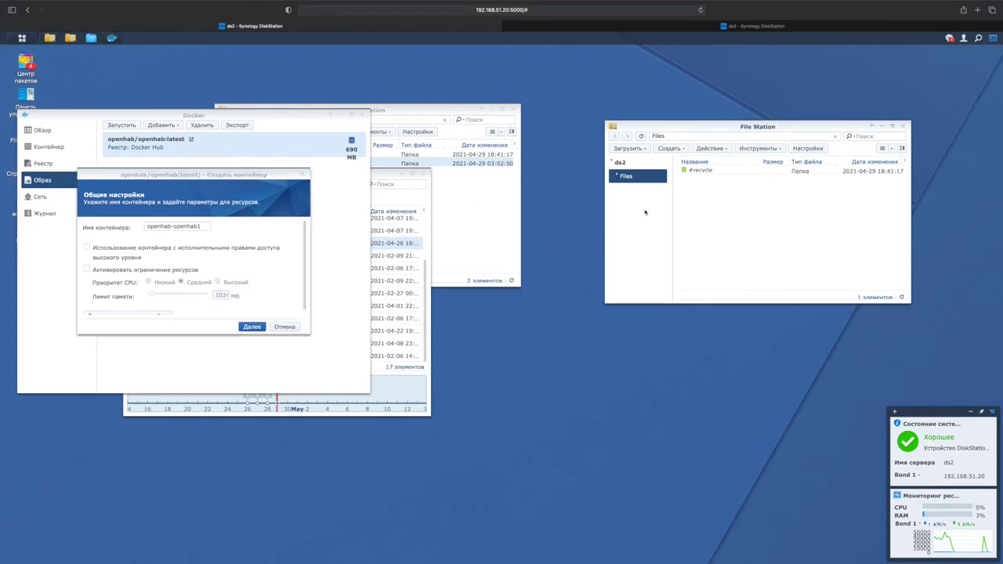
Close the spare File Station window and move the one listing ds2_1.hbk clear of the Docker and backup windows
click(613, 163)
click(613, 163)
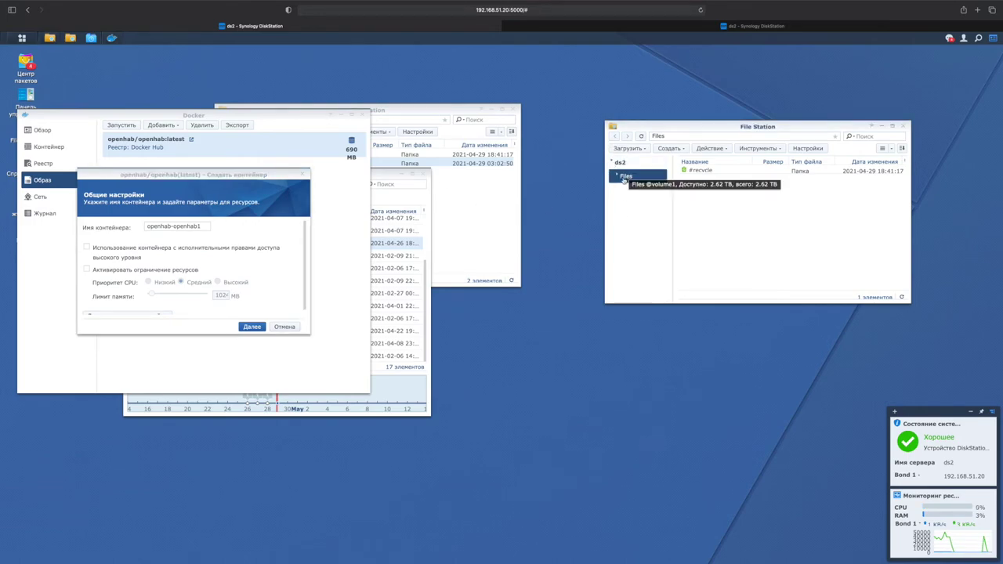
click(616, 176)
click(617, 177)
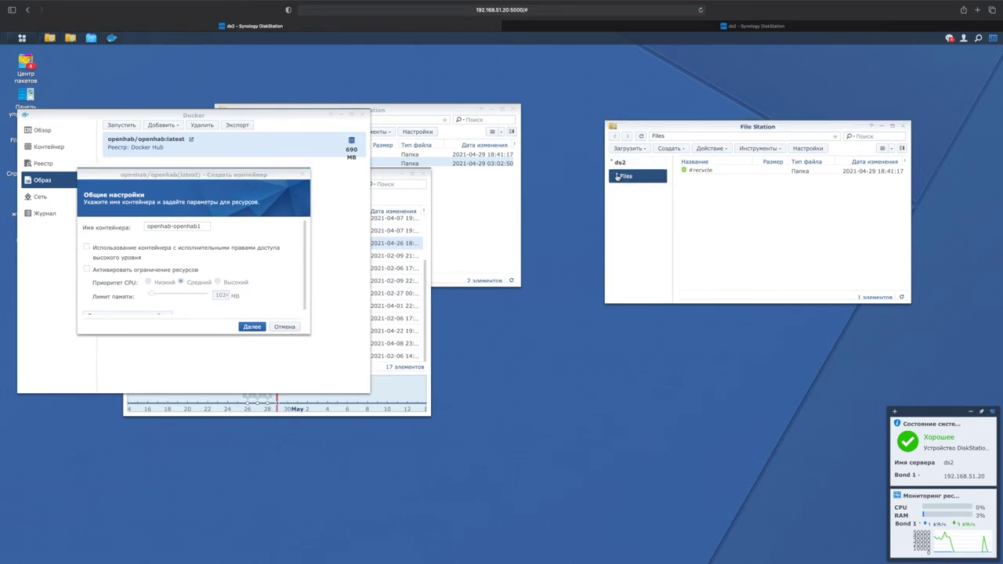
click(500, 206)
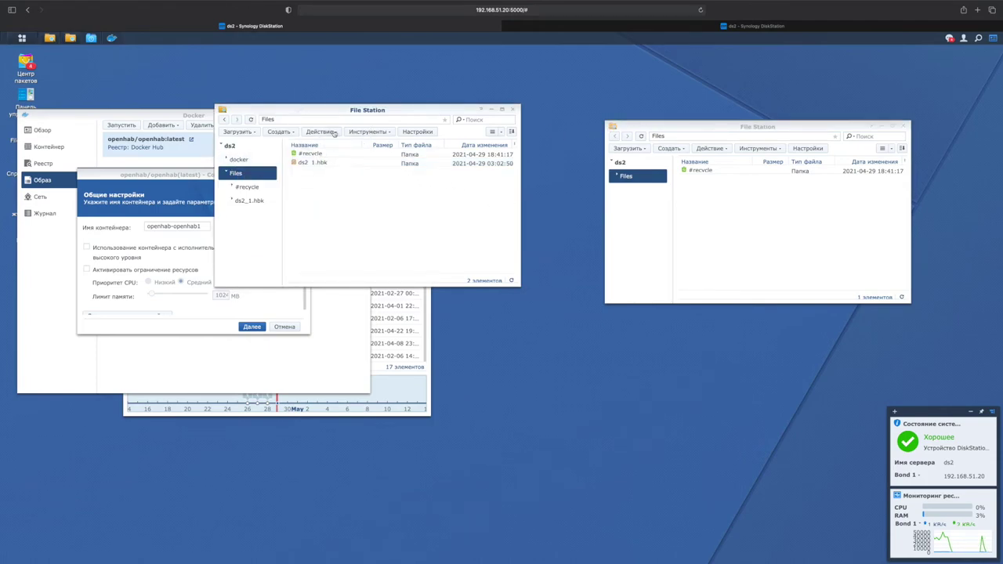
click(904, 127)
click(903, 127)
drag(318, 110, 637, 113)
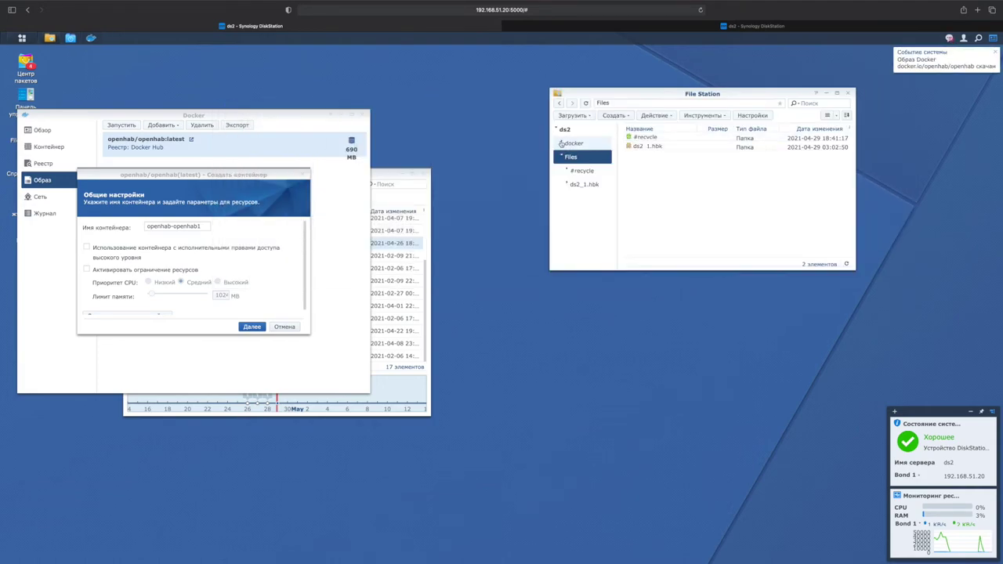
Copy the openHAB302 folder from the backup into the docker shared folder, skipping existing files, and close the backup explorer and File Station
click(385, 177)
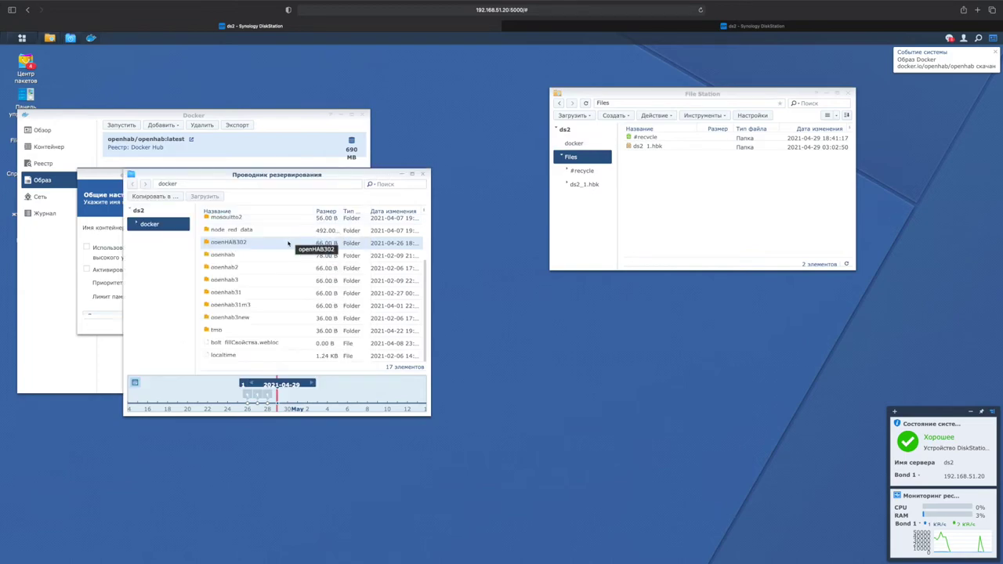
click(233, 244)
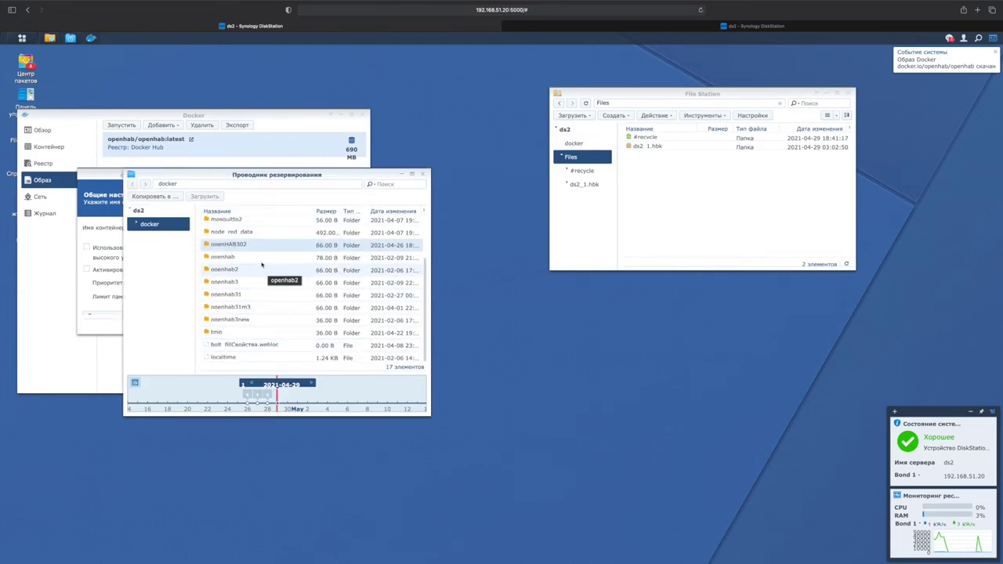
click(171, 197)
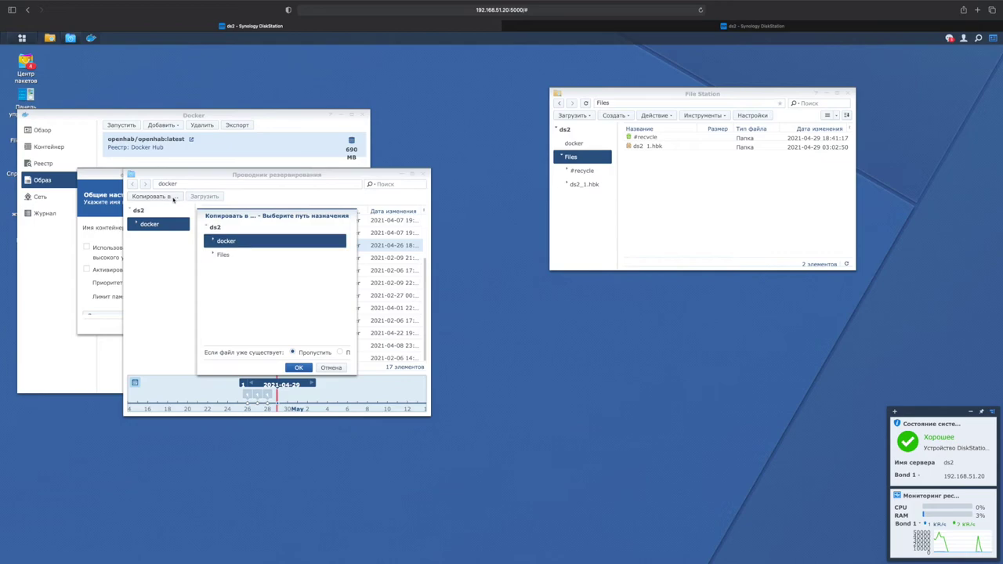
click(299, 369)
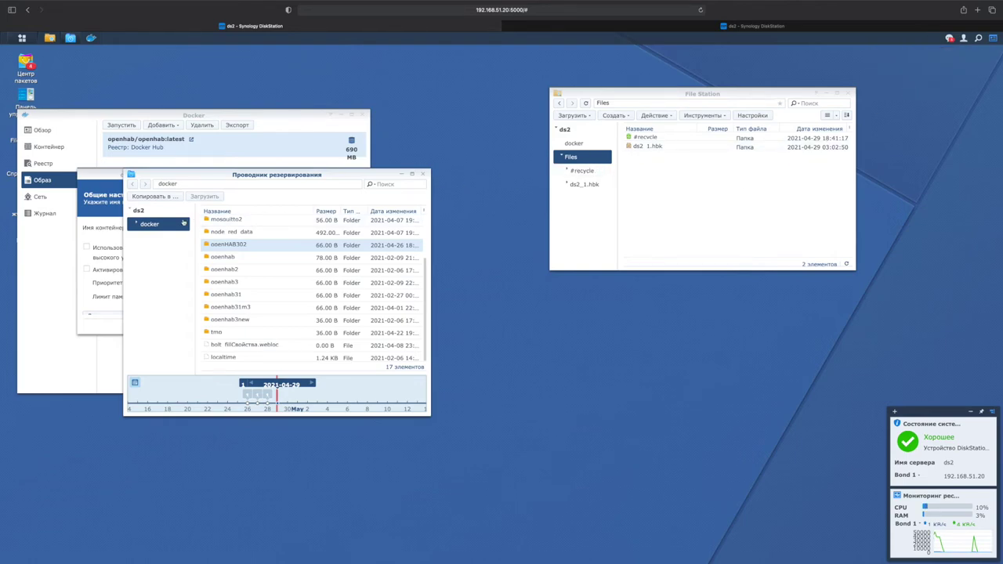
scroll(258, 251, down, 1)
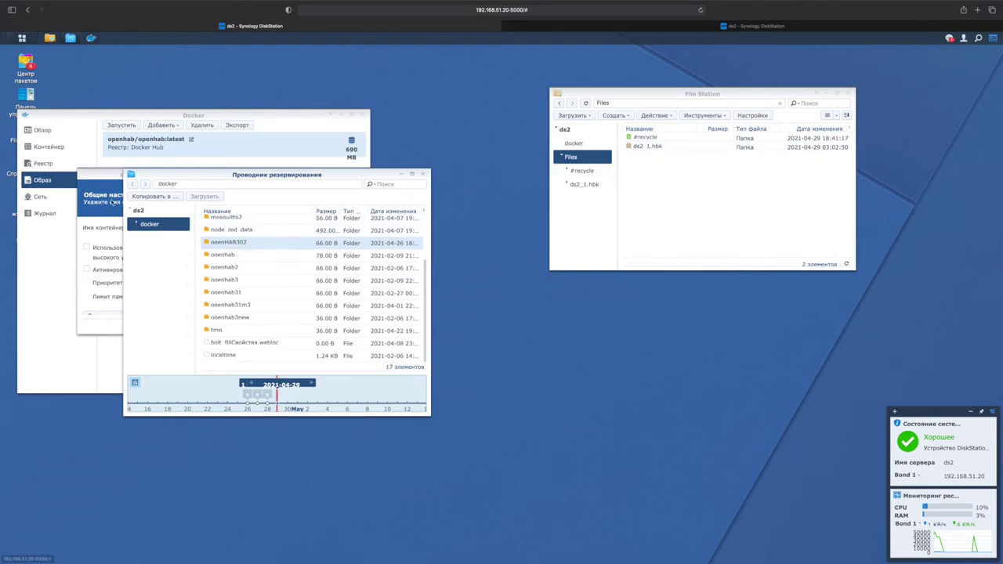
click(423, 175)
click(846, 94)
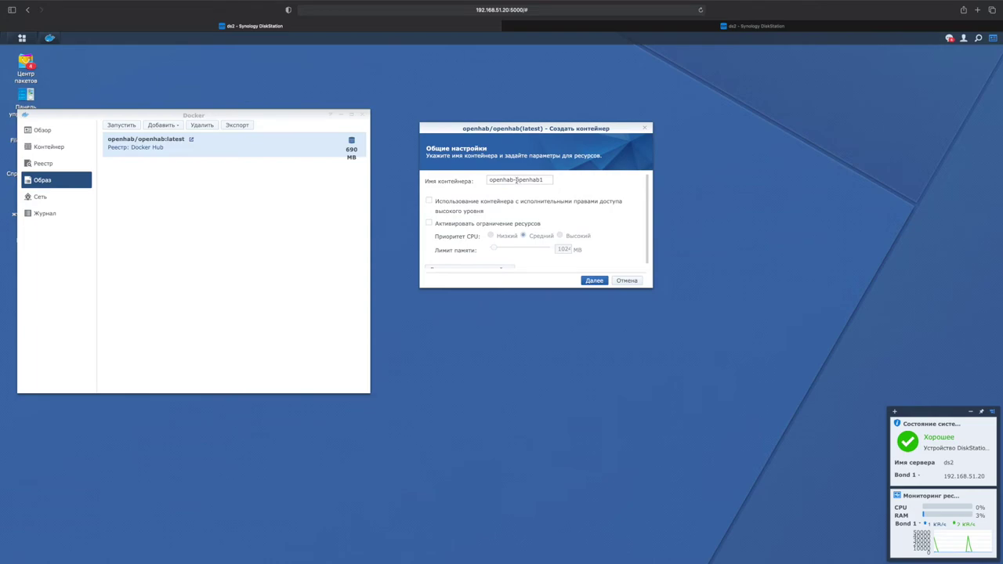
Name the new container openhab-3.0.2 and open its advanced settings
drag(516, 180, 557, 181)
text(3.0.2)
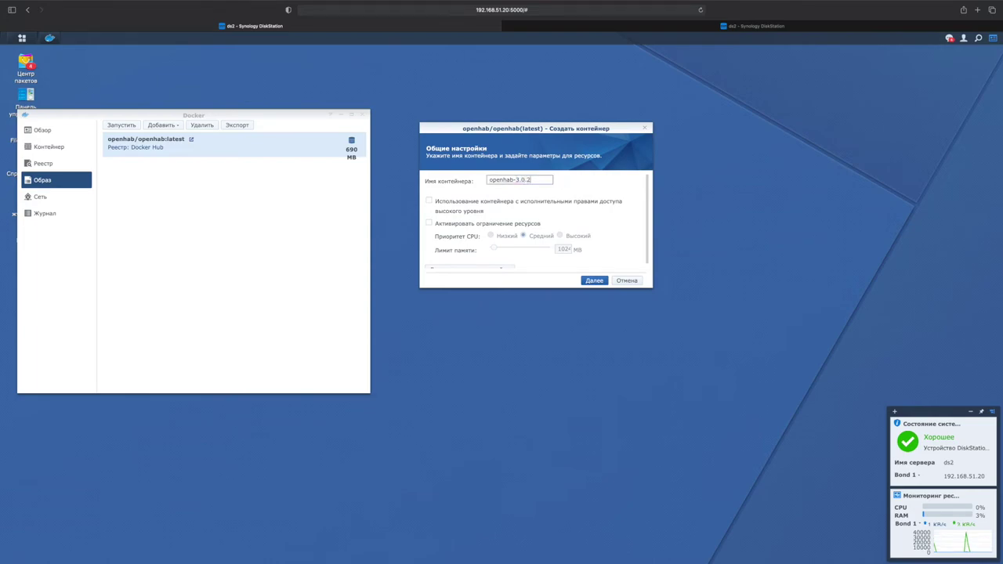
scroll(538, 240, down, 1)
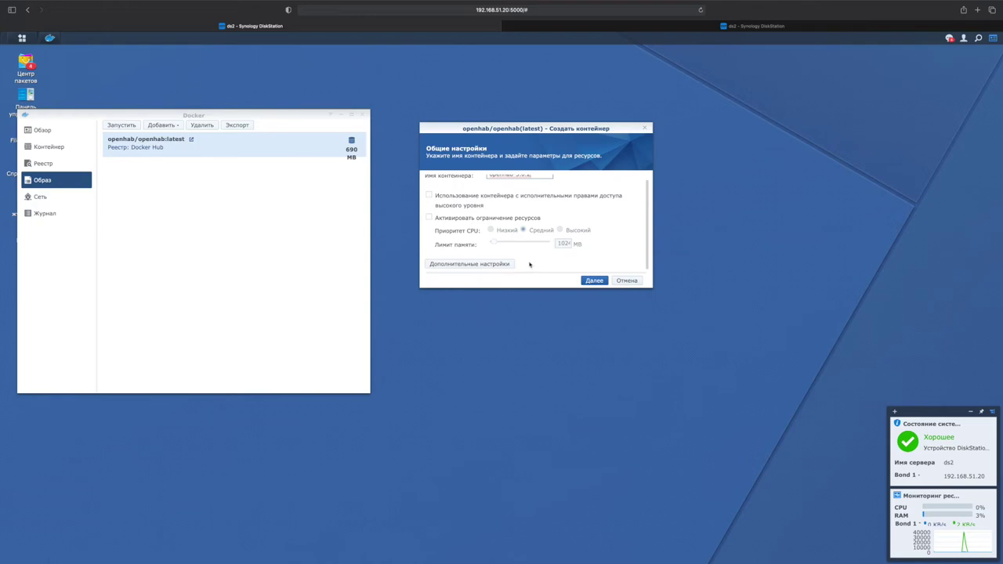
click(463, 265)
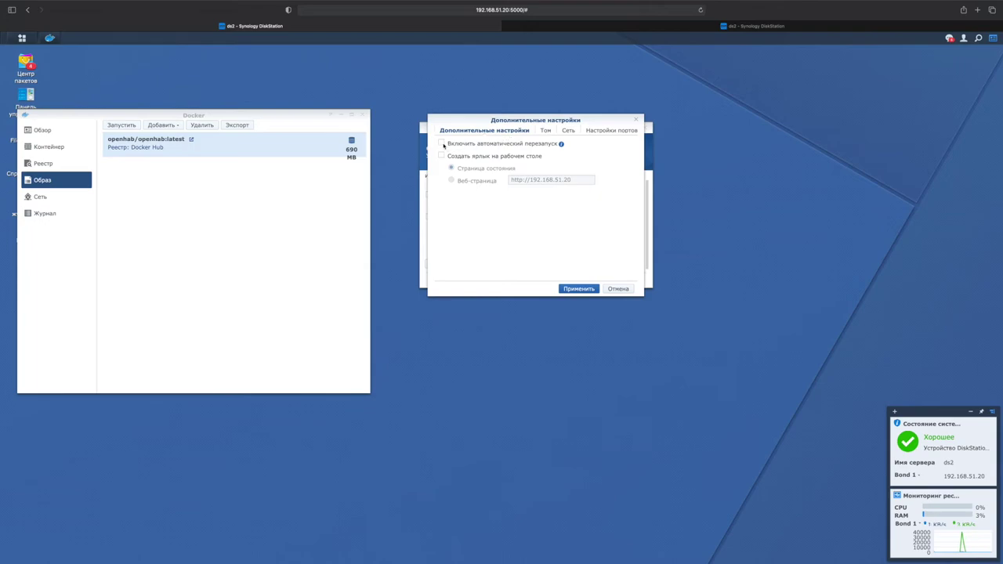
Add the docker/openHAB302/addons folder as a container volume with the mount path /openhab/addons
click(546, 131)
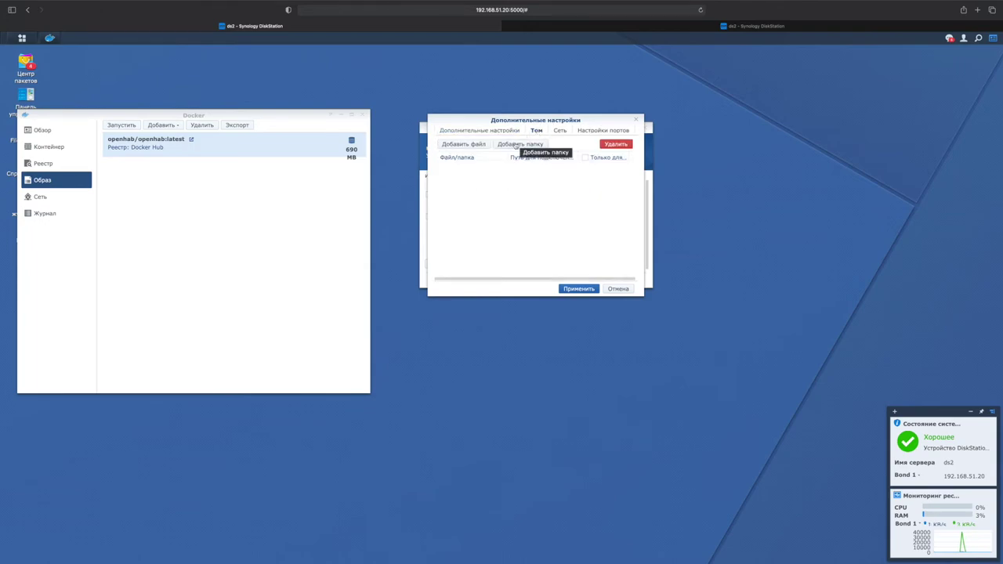
click(516, 145)
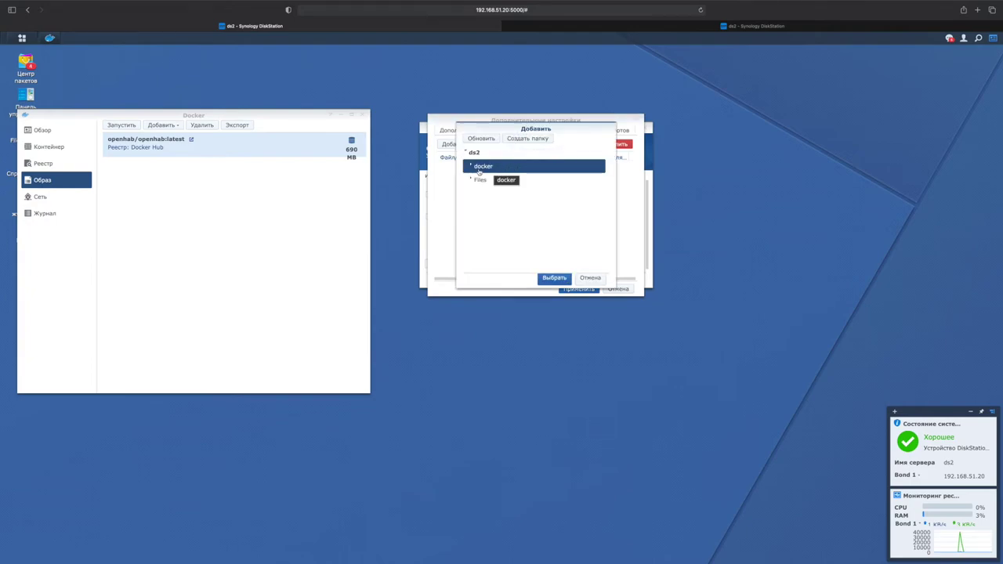
click(471, 167)
click(476, 180)
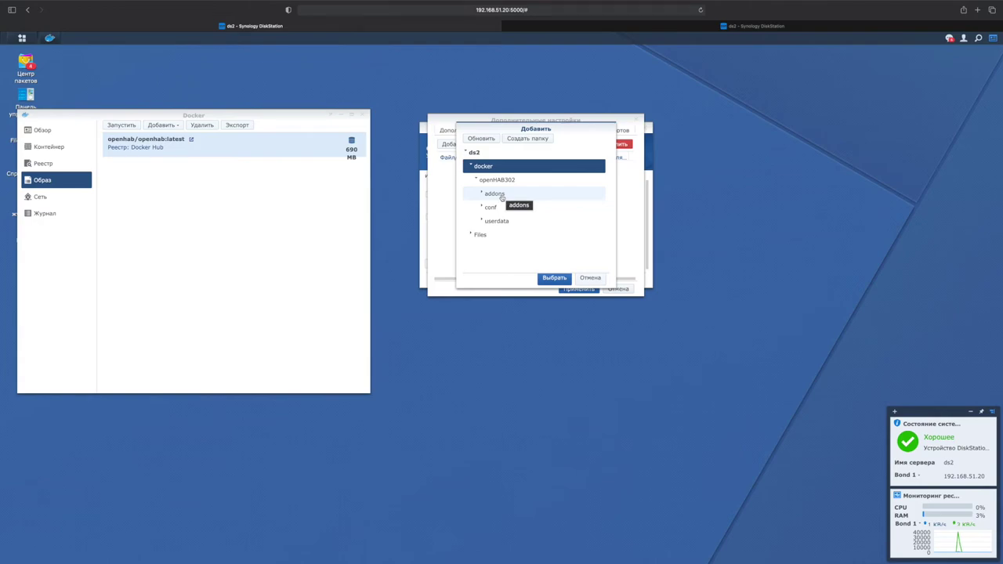
click(502, 196)
click(554, 279)
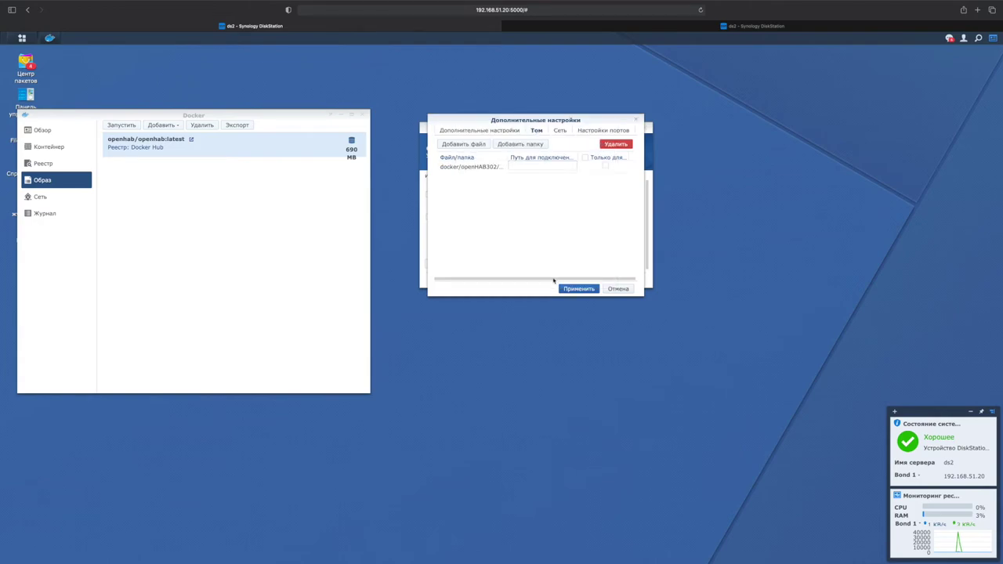
text(/openhab/addo)
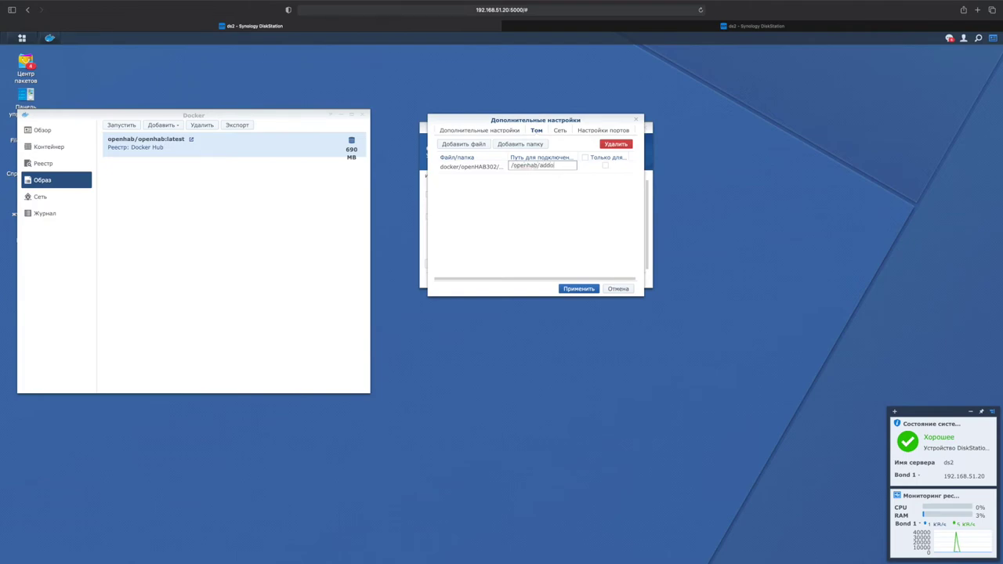
text(n)
click(537, 192)
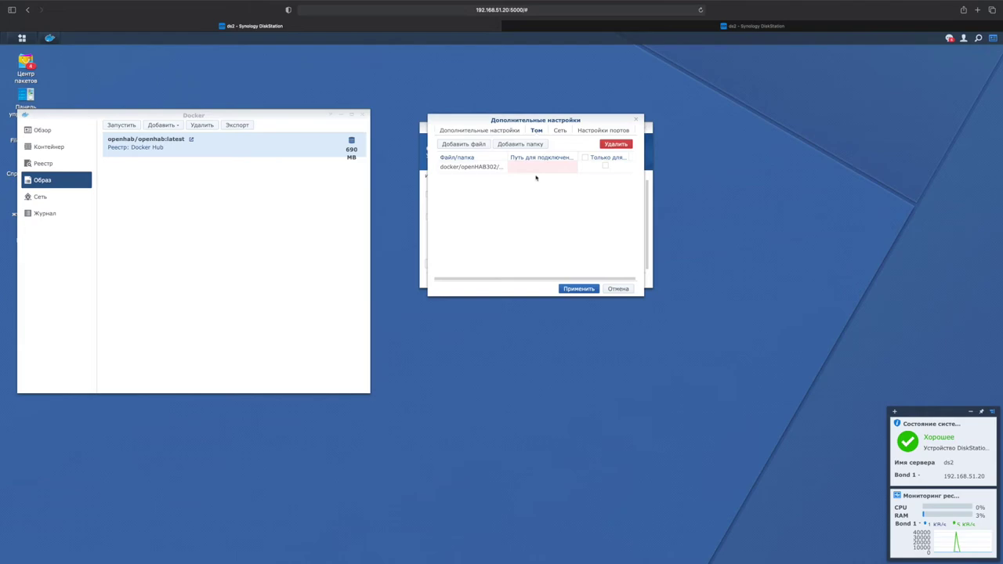
click(533, 168)
text(/openhab)
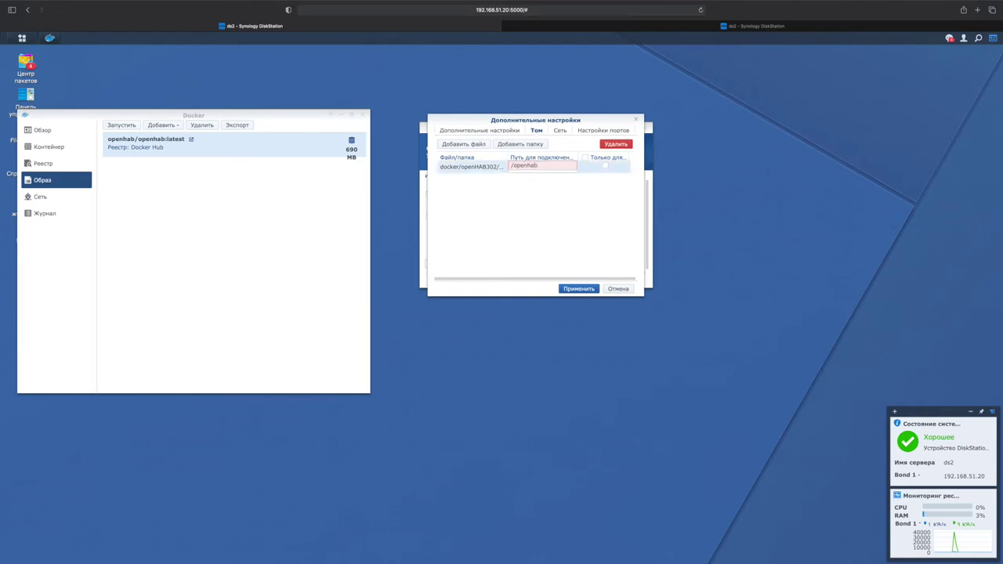
text(/addons)
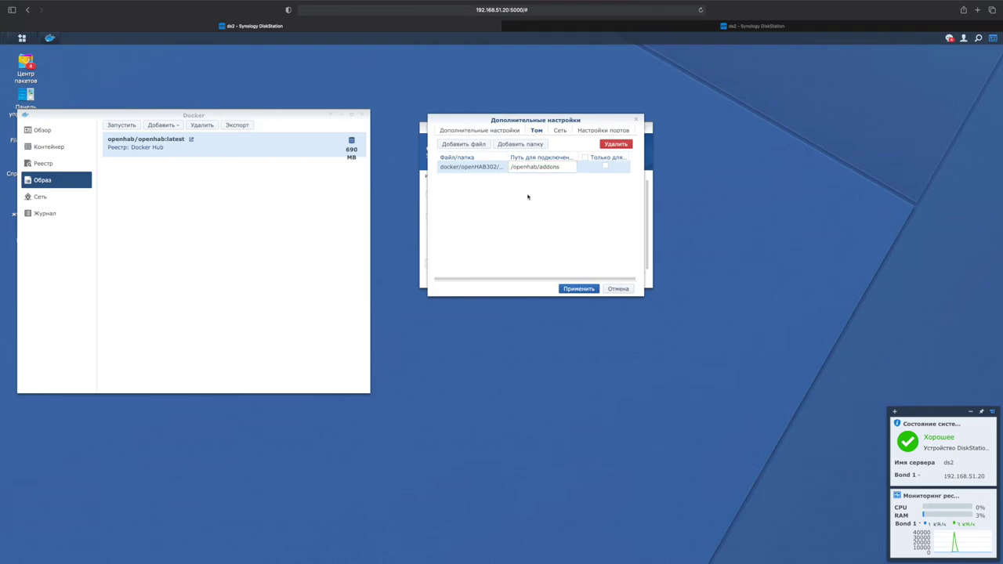
Add the docker folder as a second container volume with the mount path /openhab/conf
click(519, 146)
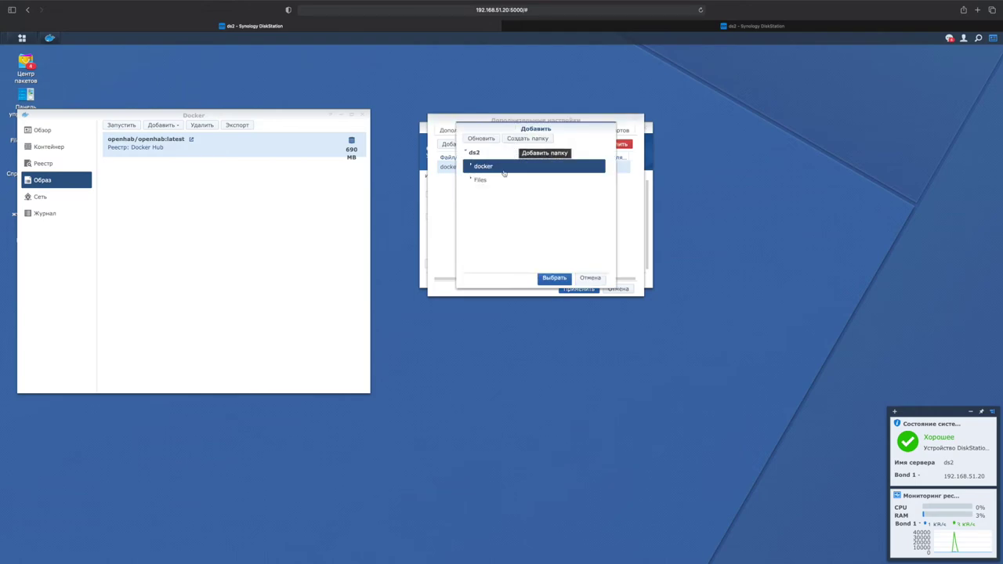
click(470, 166)
click(476, 179)
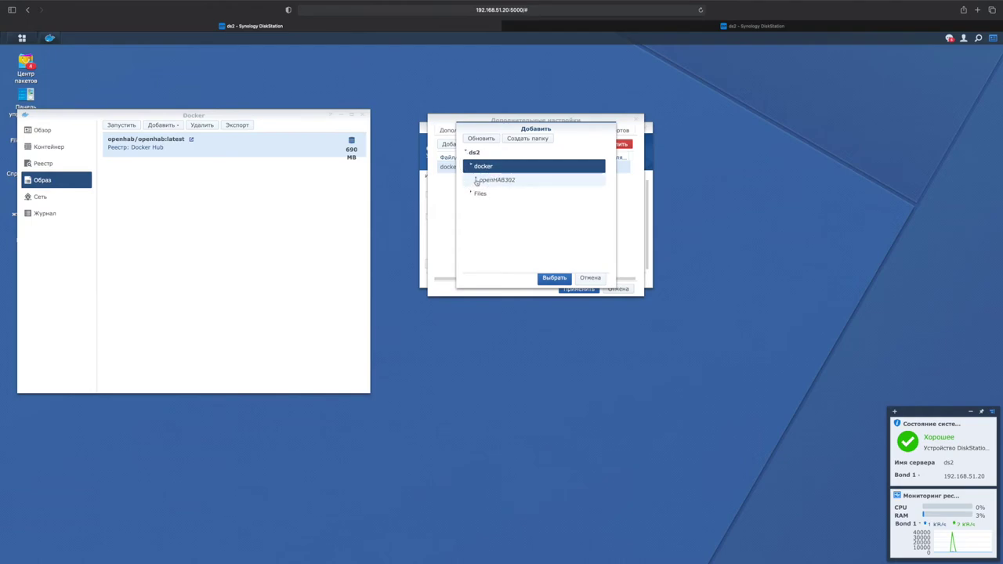
click(481, 207)
click(481, 206)
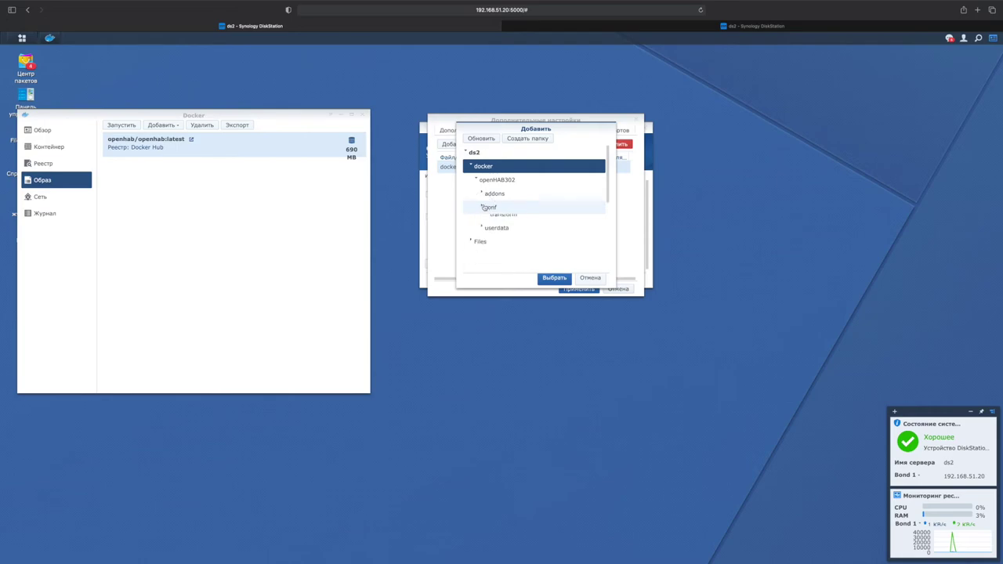
click(553, 278)
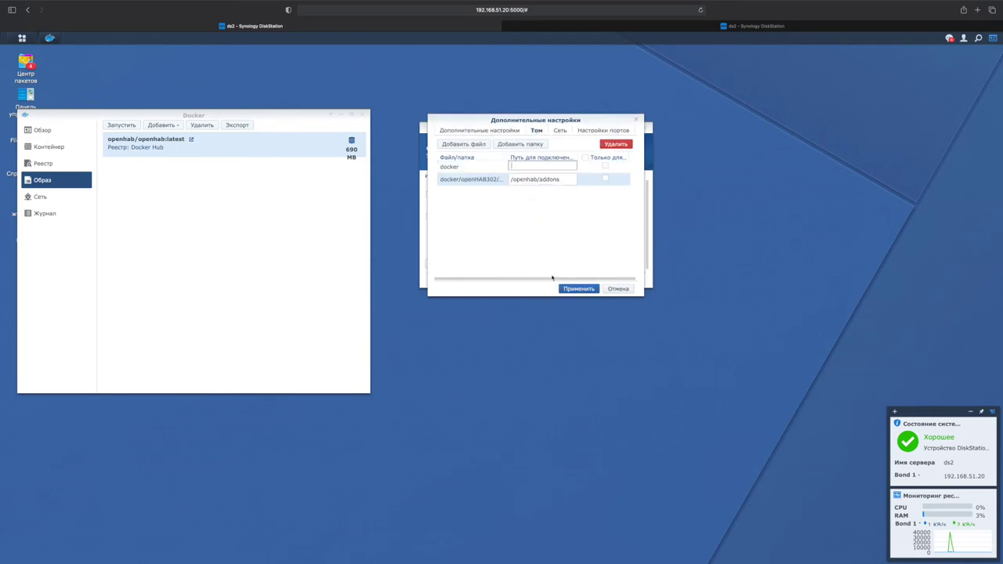
click(531, 167)
text(/openh)
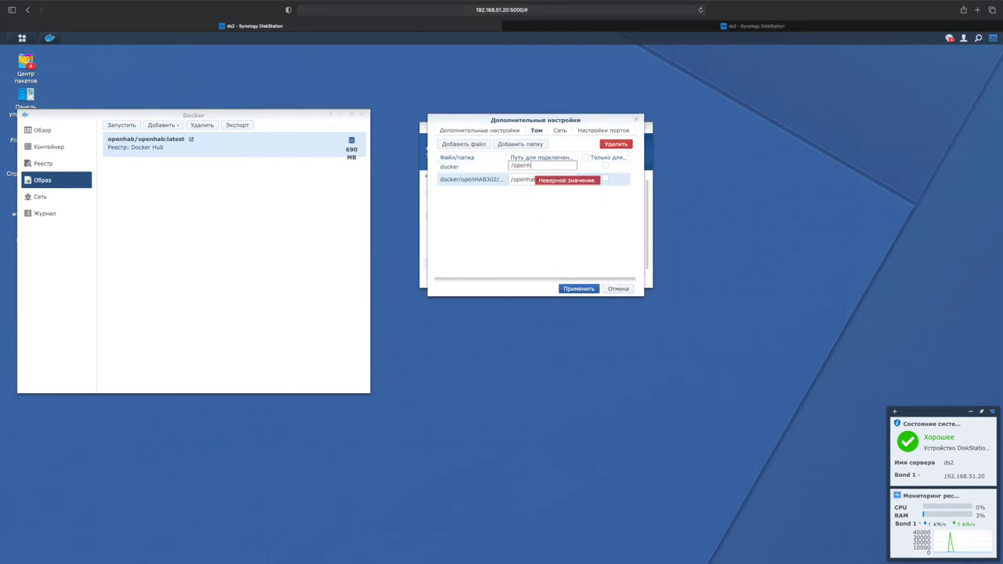
text(ab/conf)
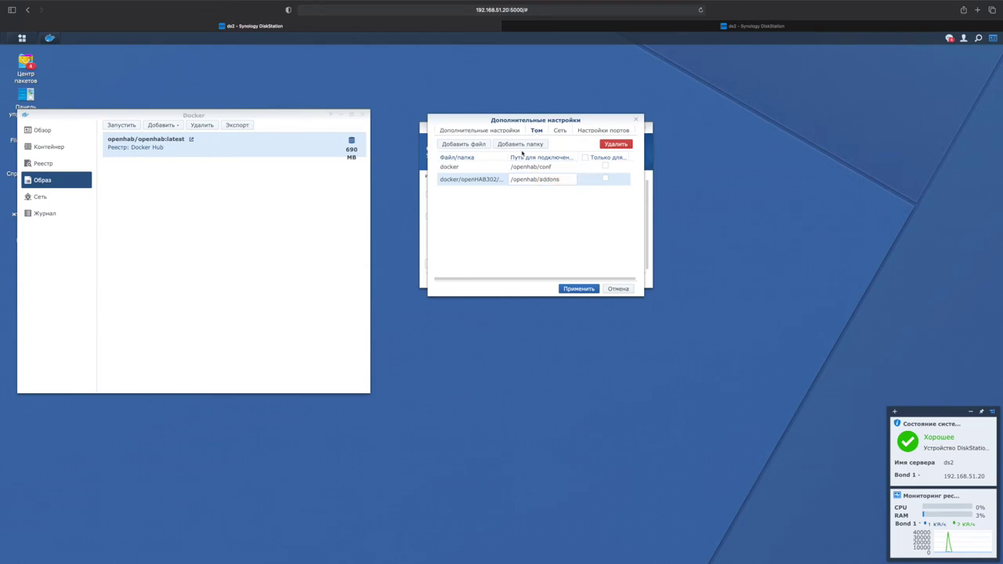
Add the docker/openHAB302/userdata folder as a container volume with the mount path /openhab/userdata
click(520, 144)
click(470, 166)
click(476, 180)
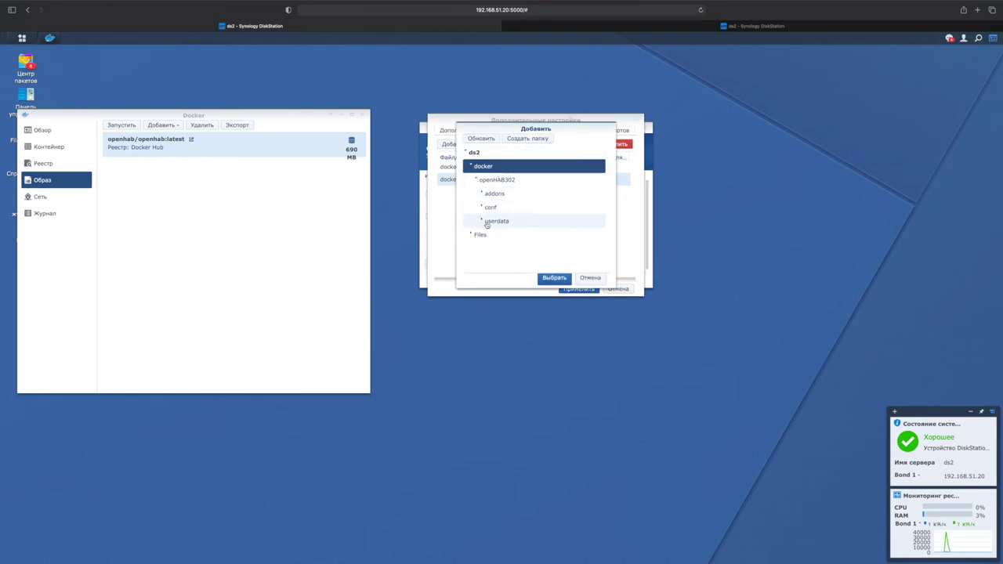
click(514, 225)
click(554, 278)
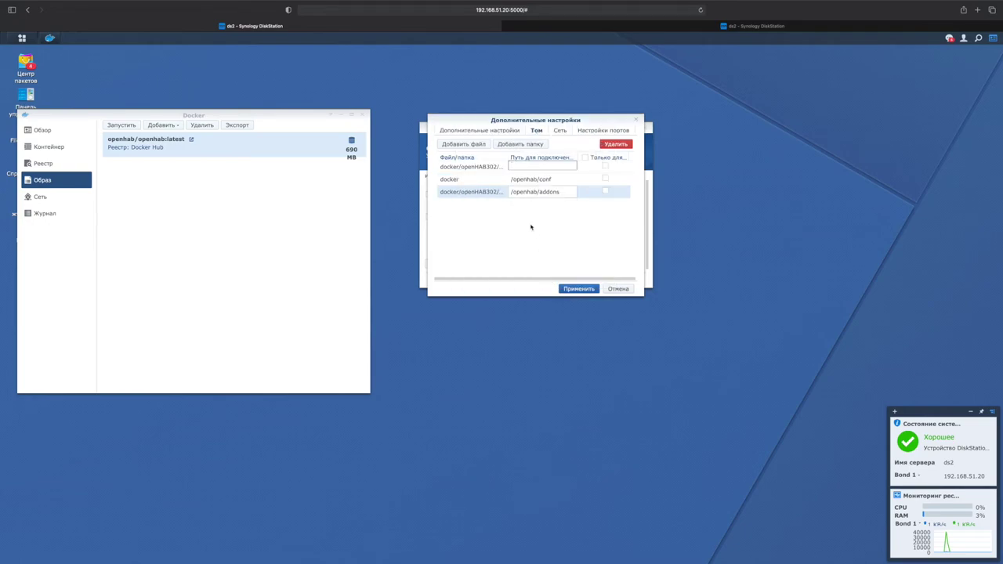
text(/openhab/userdata)
click(542, 248)
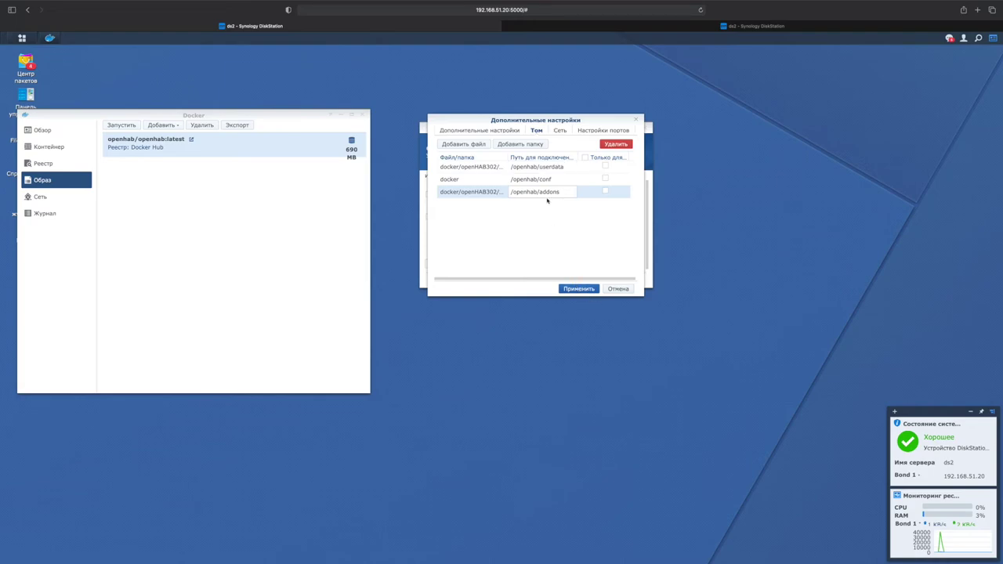
Make the container use the same network as the Docker host, then review the port, link and environment settings and apply the advanced settings
click(560, 130)
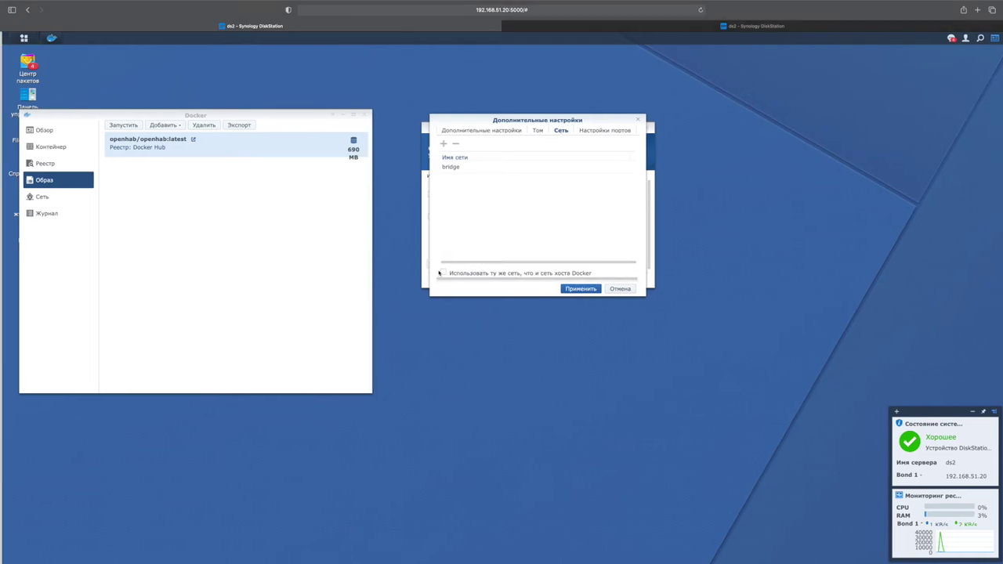
click(442, 273)
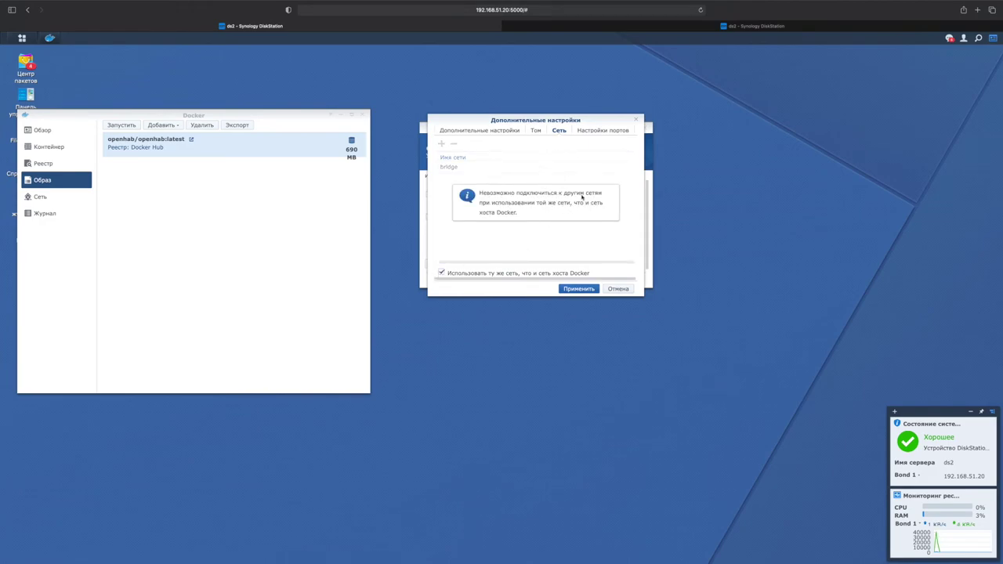
click(596, 132)
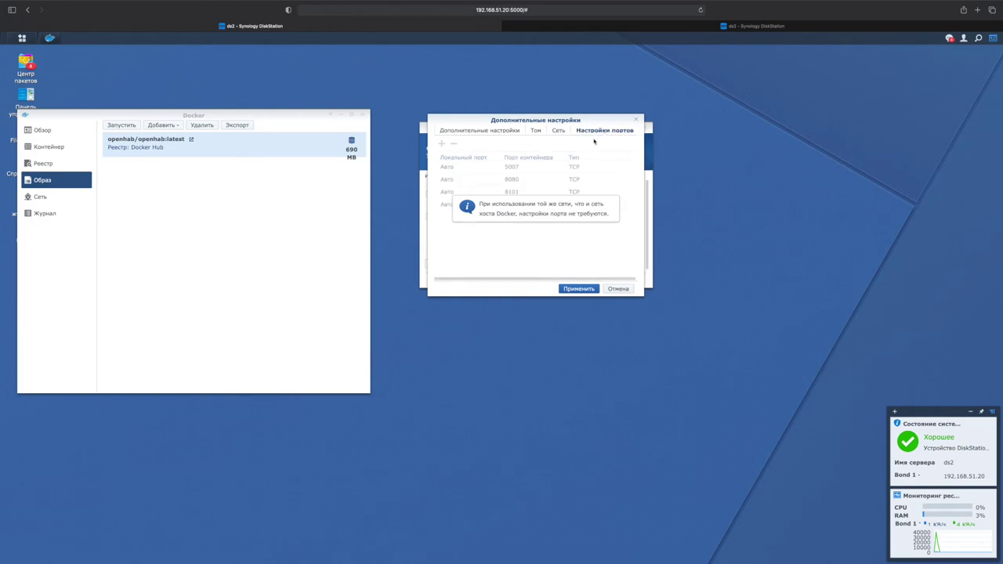
drag(640, 296, 735, 302)
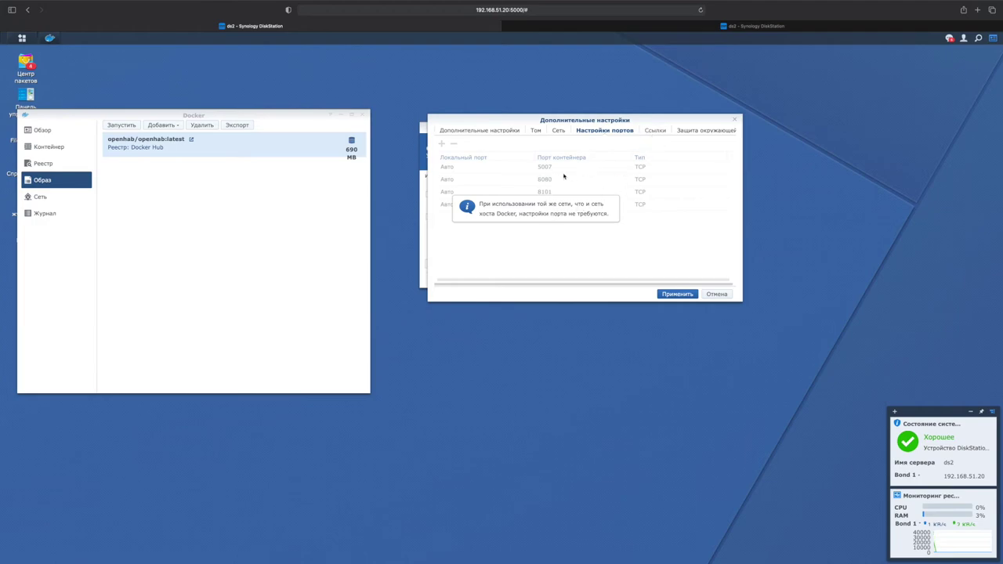
click(659, 133)
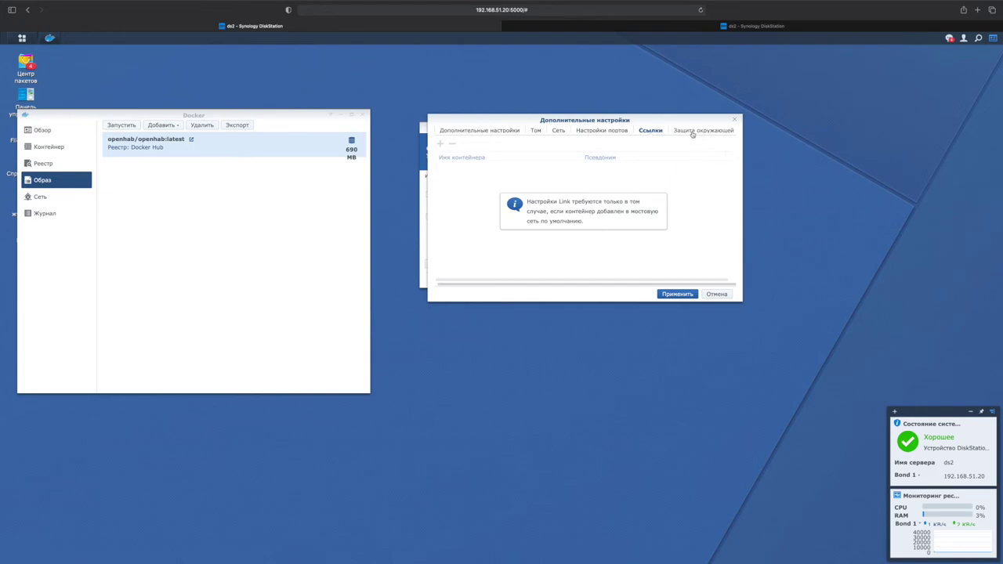
drag(927, 296, 873, 298)
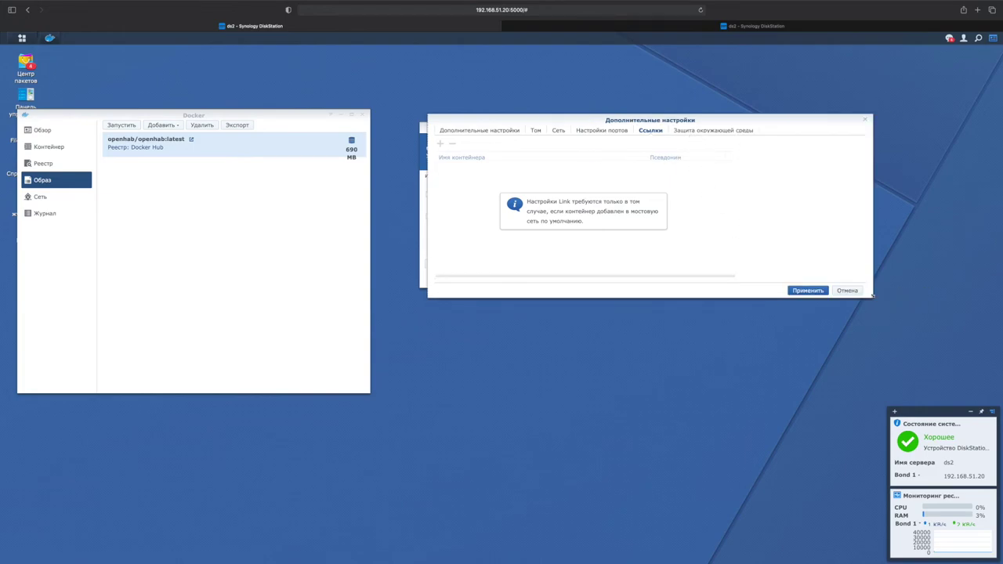
click(698, 132)
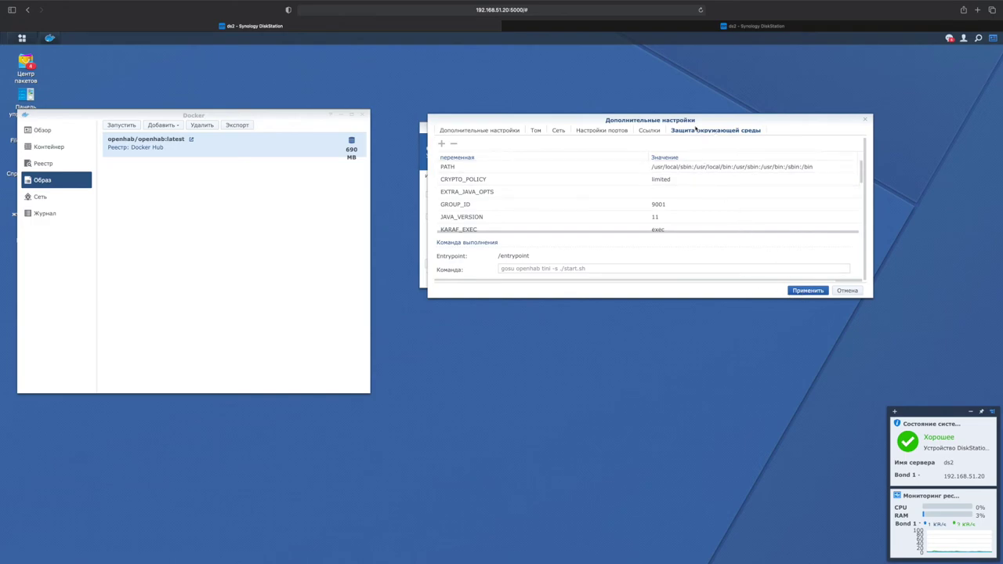
click(799, 292)
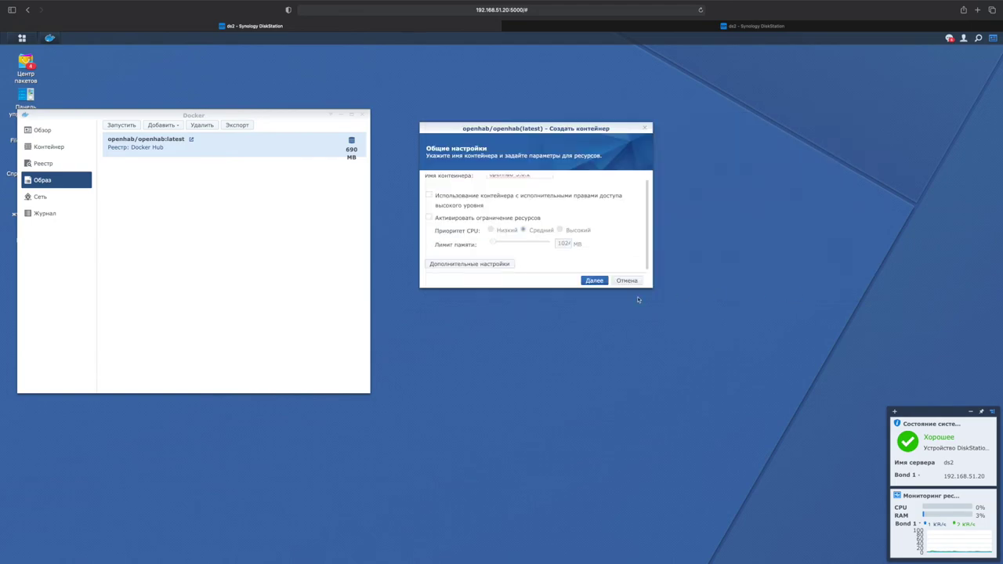
Finish creating the openhab-3.0.2 container and show the overview of running containers
scroll(533, 223, up, 1)
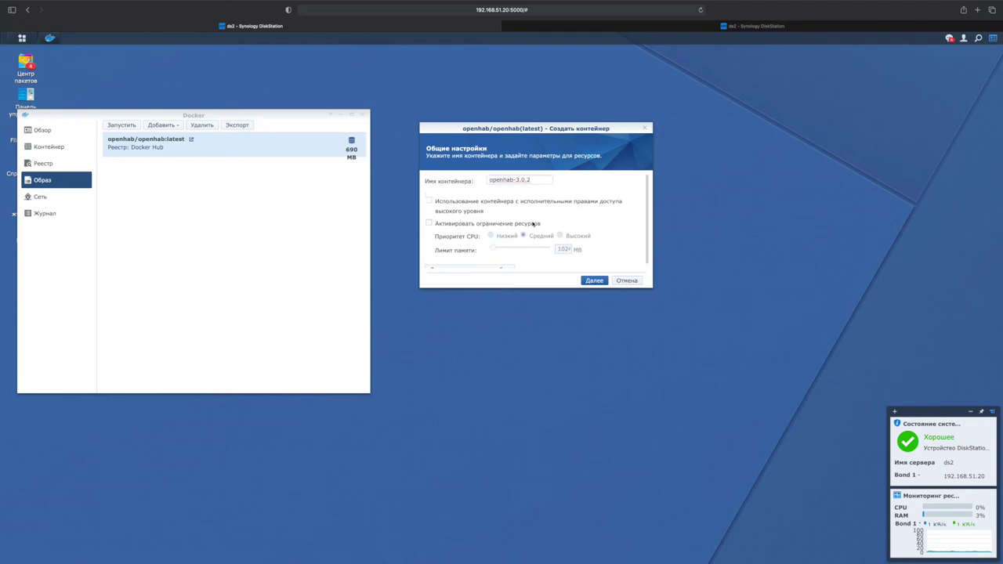
click(593, 283)
click(587, 283)
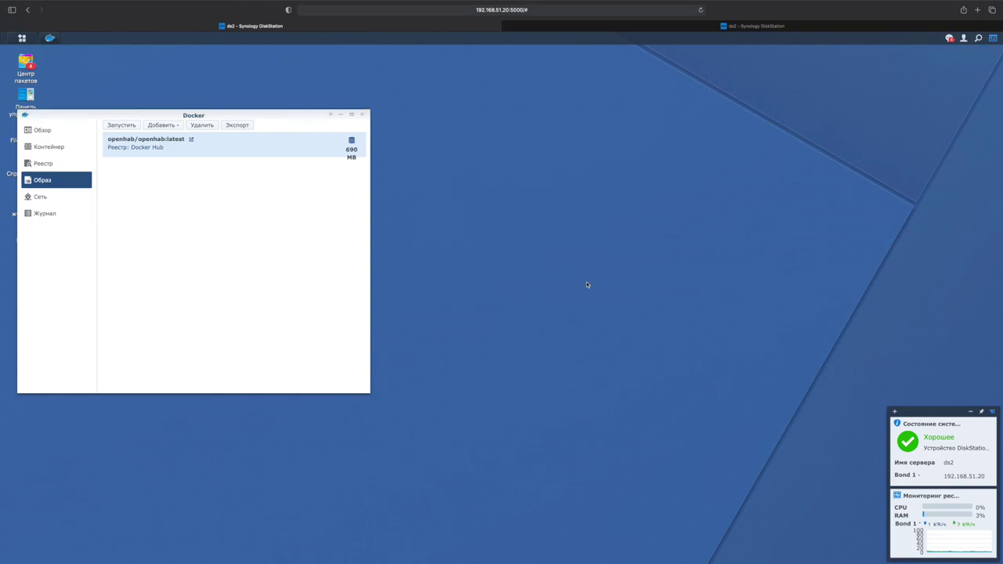
click(38, 135)
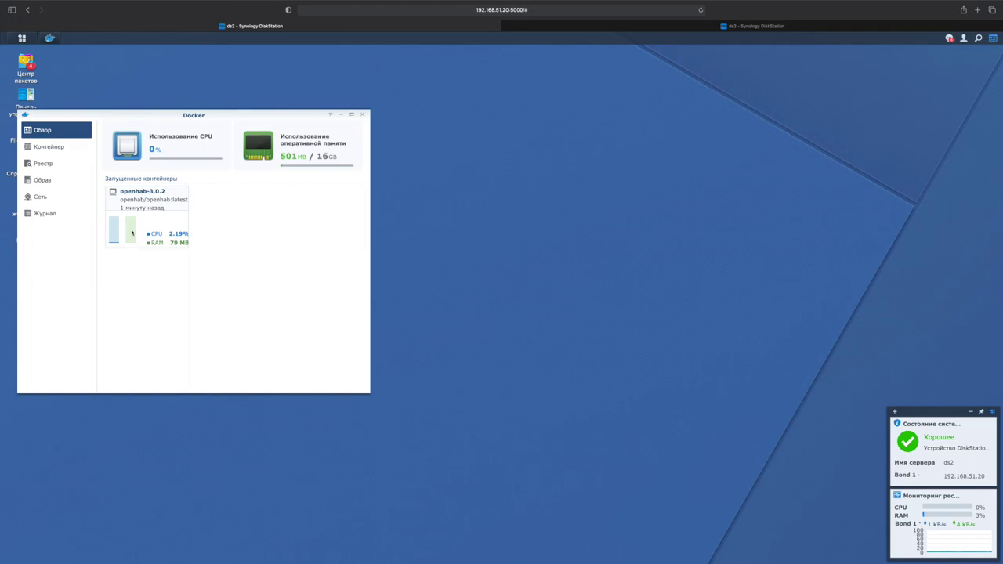
Load the openHAB web interface at 192.168.51.20:8080 in the second browser tab
click(627, 28)
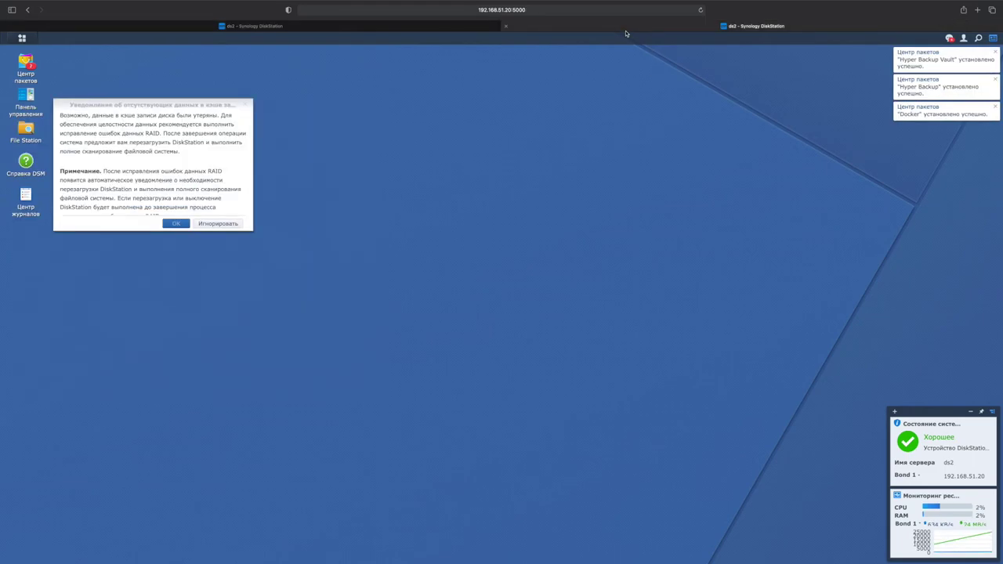
click(562, 14)
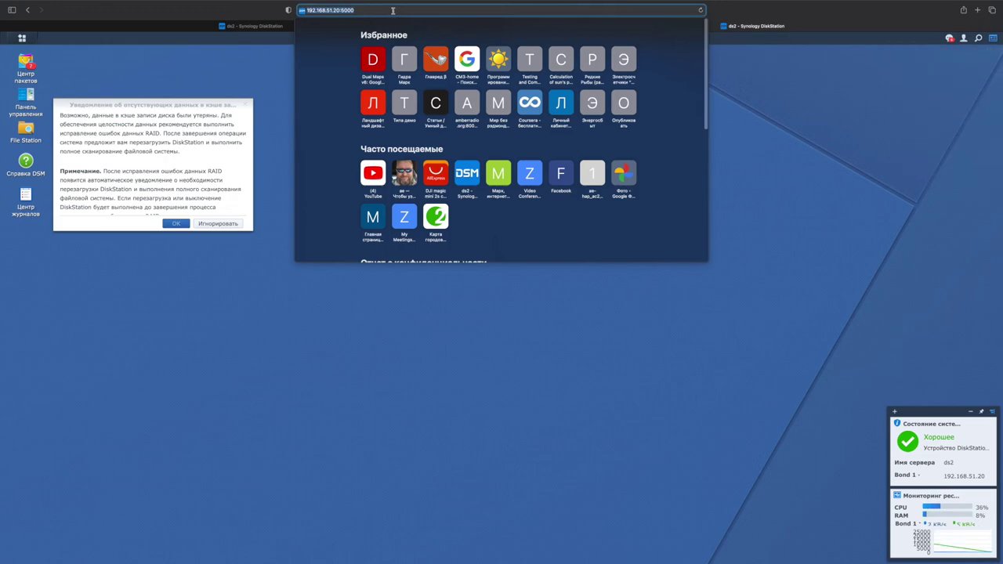
click(391, 10)
drag(340, 10, 366, 9)
text(8080)
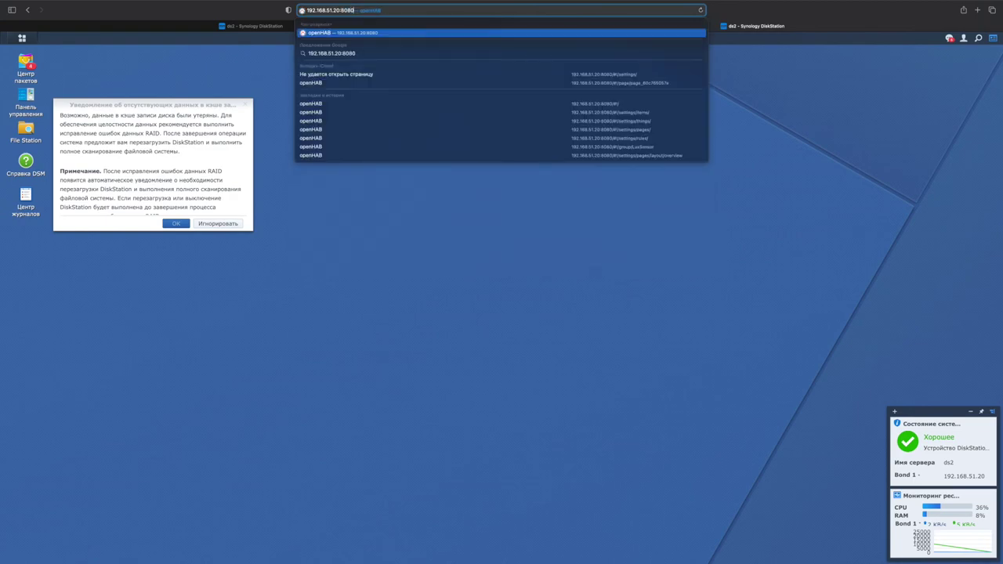
key(Return)
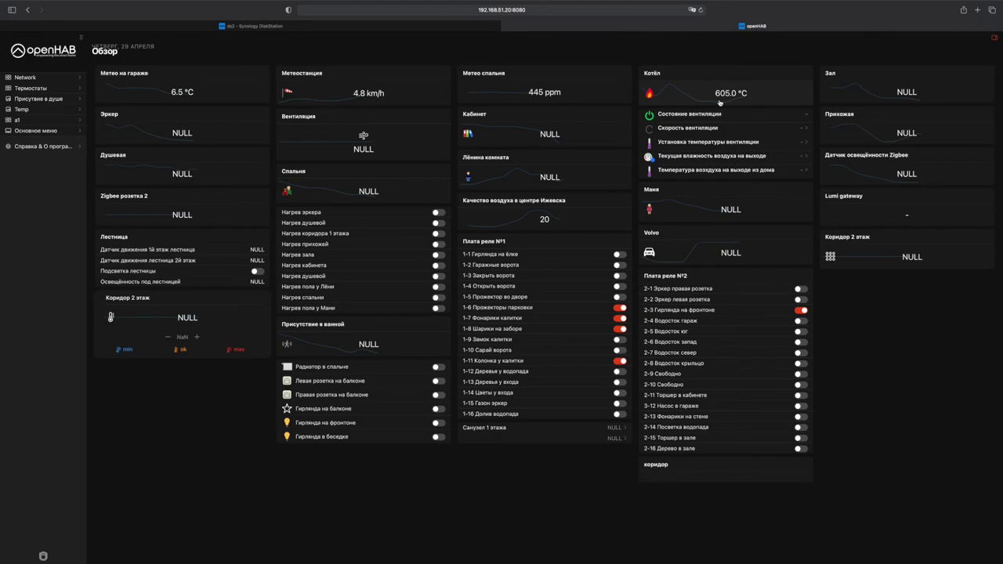
Examine the history chart of the boiler's coolant outlet temperature from the Котёл card and return to the overview page
click(683, 102)
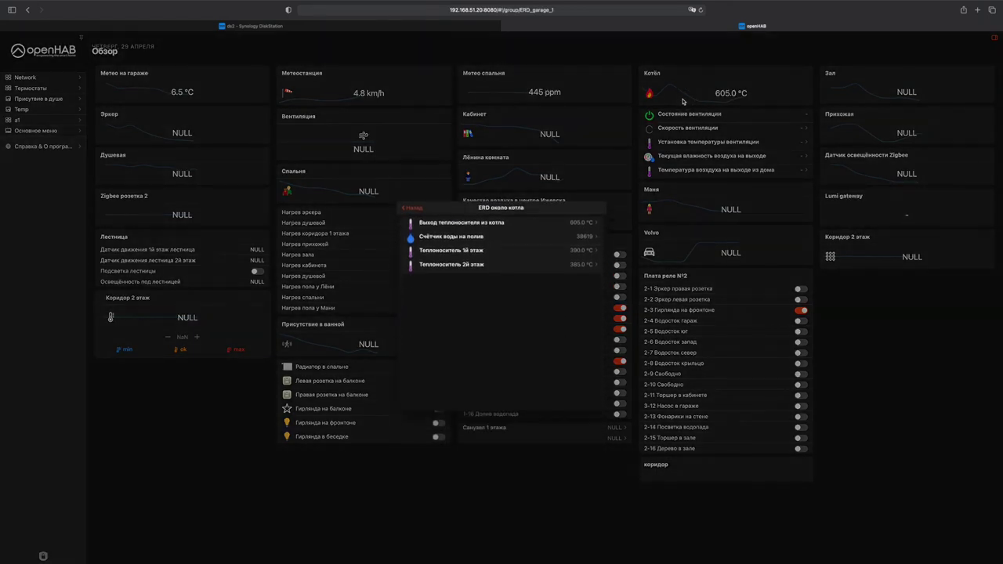
click(570, 219)
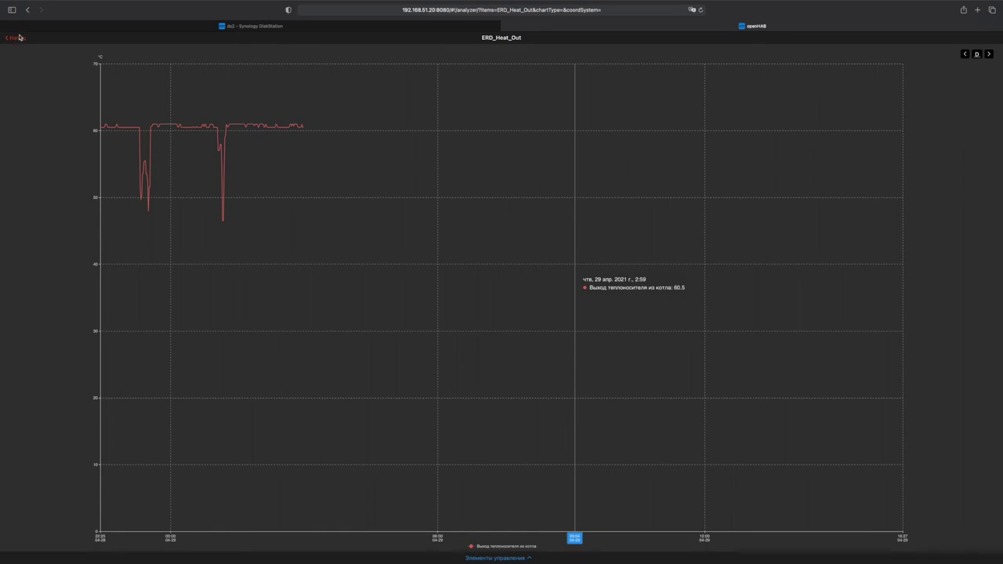
click(17, 37)
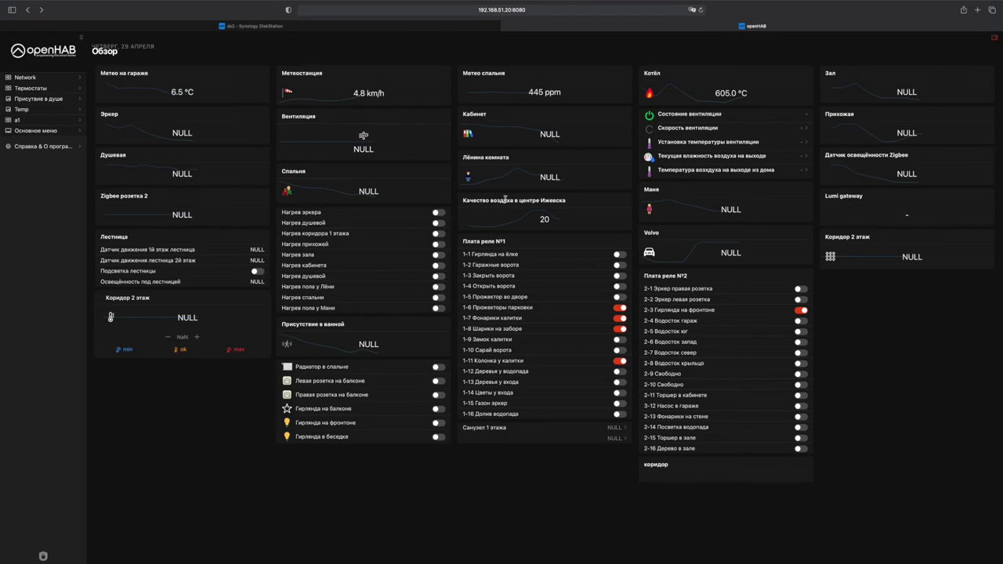
Sign in to openHAB with administrator access using the saved user name and password
click(53, 550)
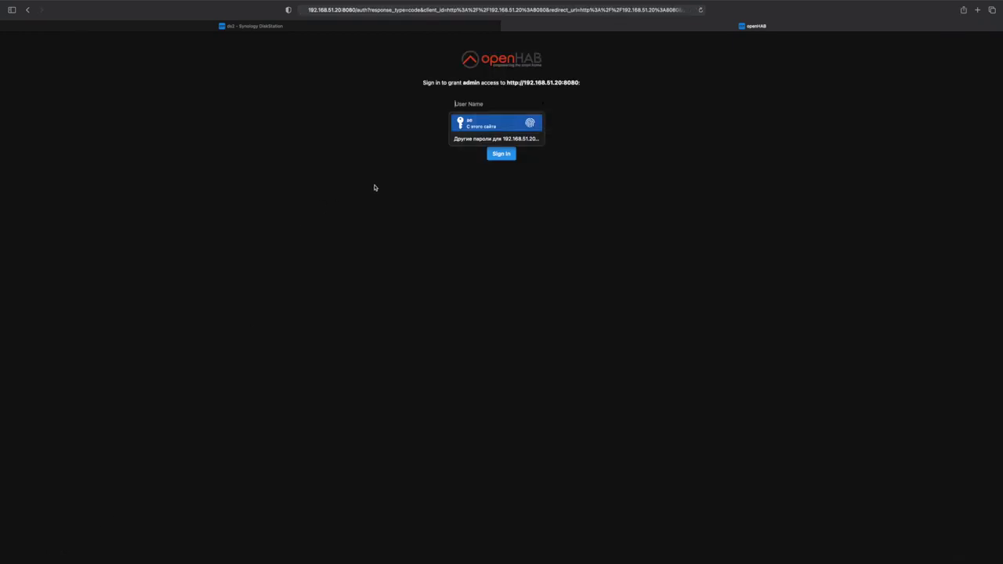
key(Return)
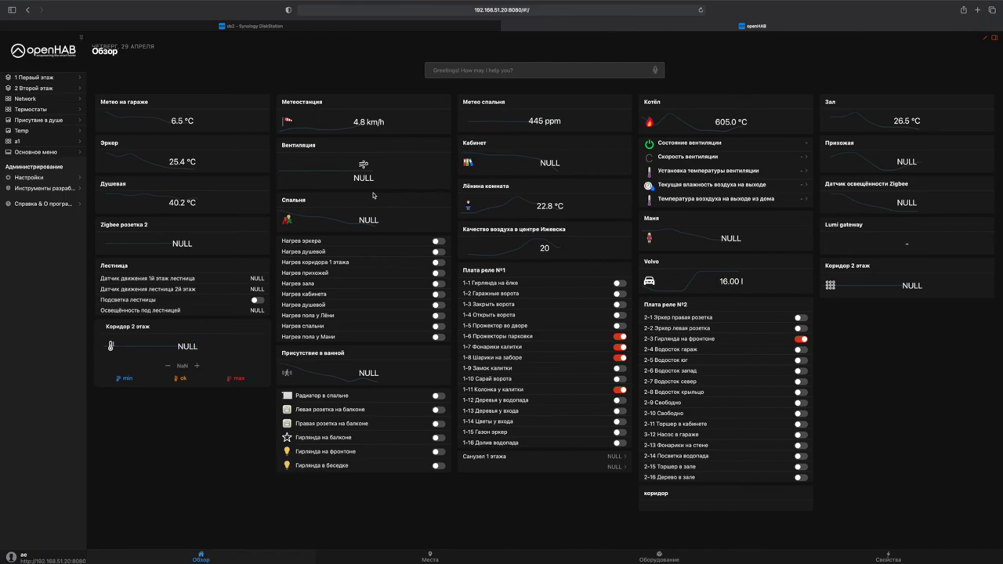
Open the Things list in the openHAB settings and check the status of the restored things
click(30, 179)
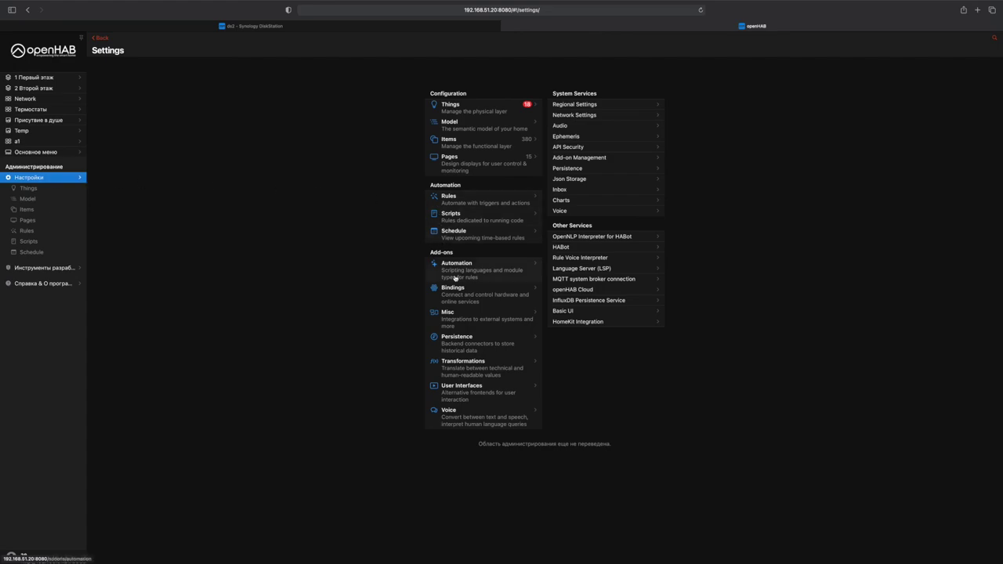
click(31, 190)
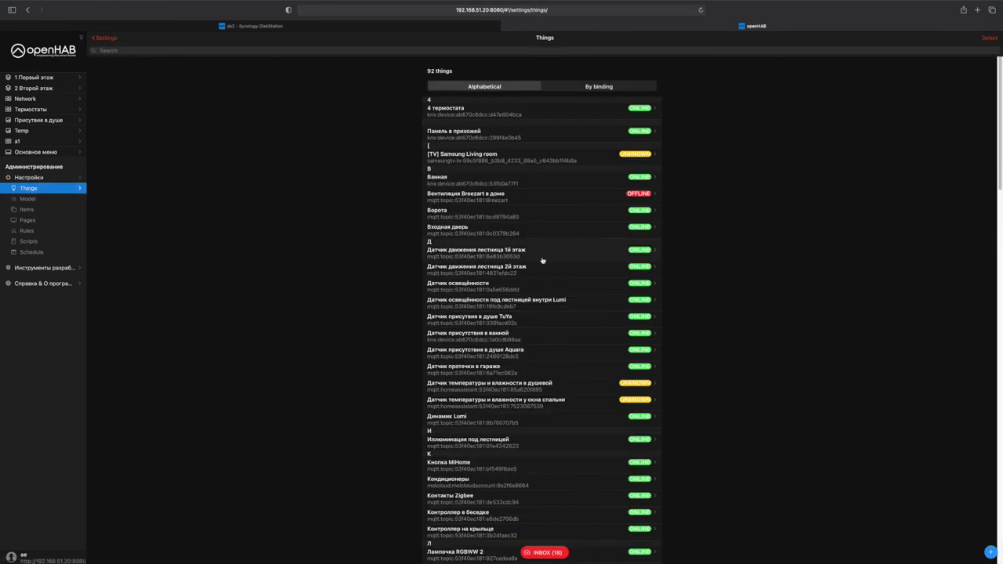
scroll(542, 260, down, 1)
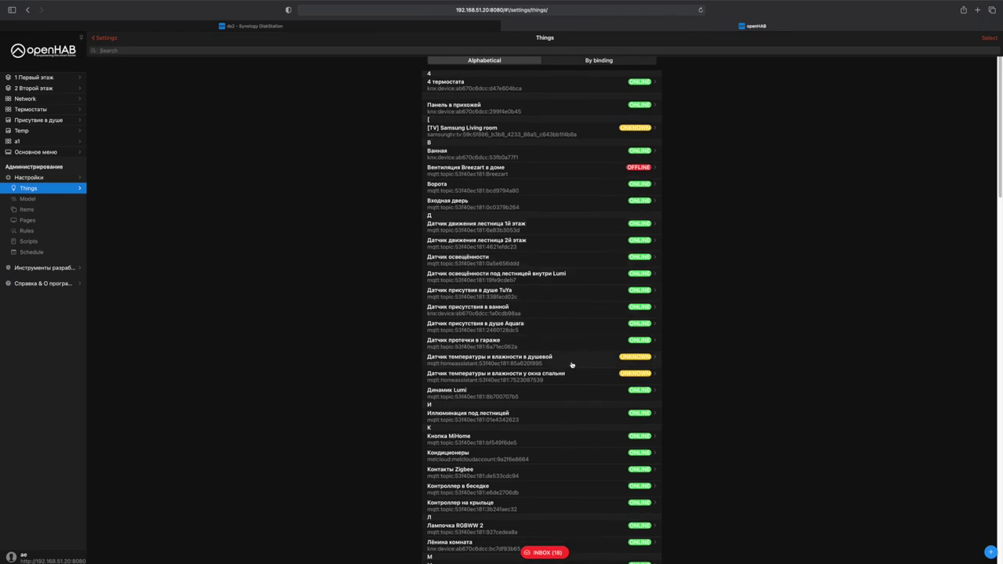
scroll(572, 364, down, 12)
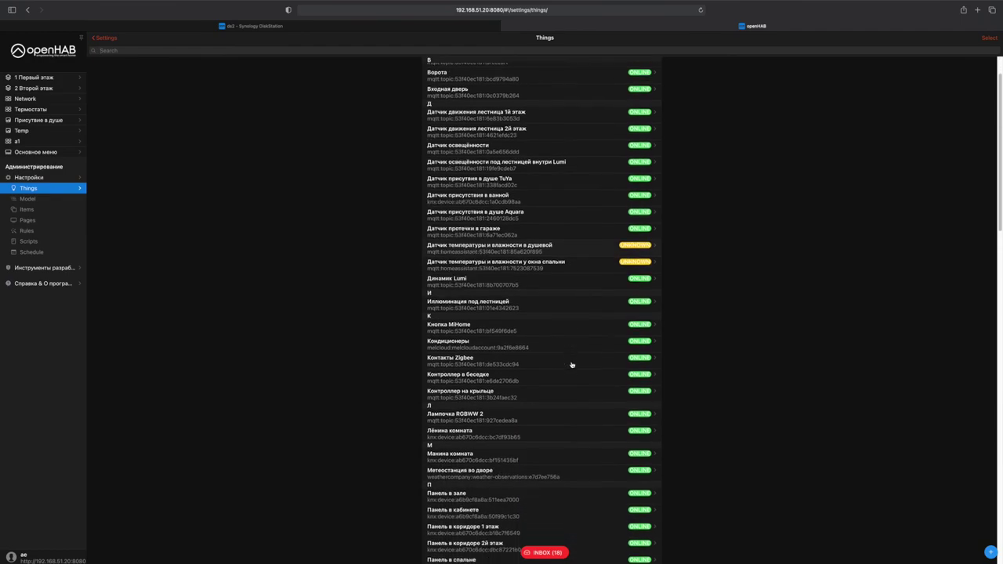
scroll(572, 364, down, 12)
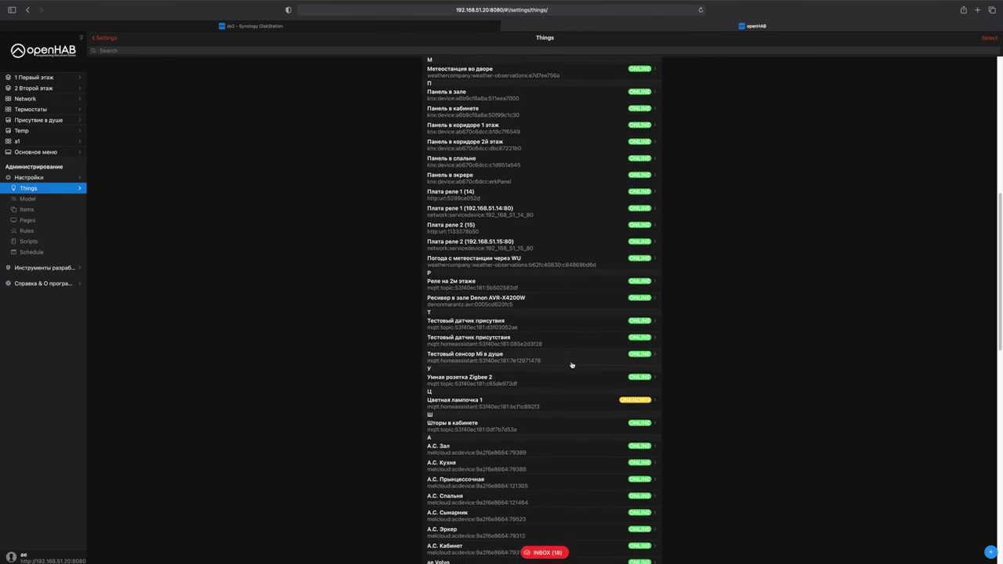
scroll(572, 365, down, 10)
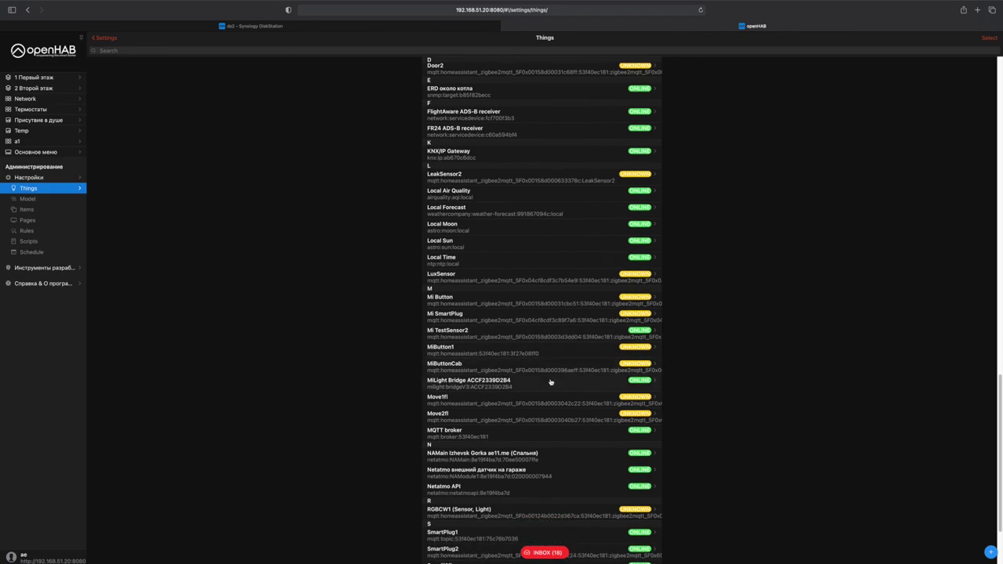
Open the MQTT broker thing and examine its channels, status and broker configuration
click(507, 440)
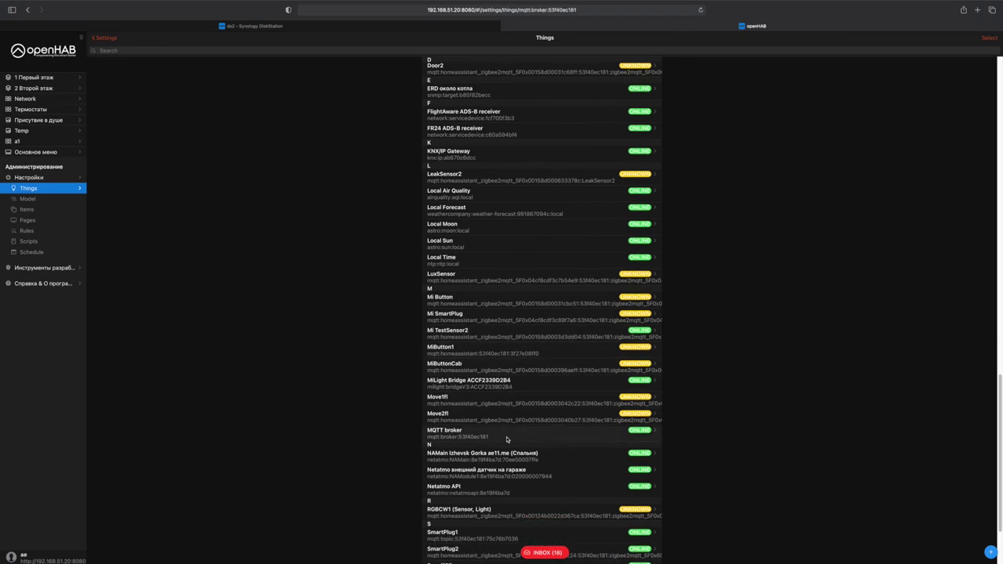
click(536, 53)
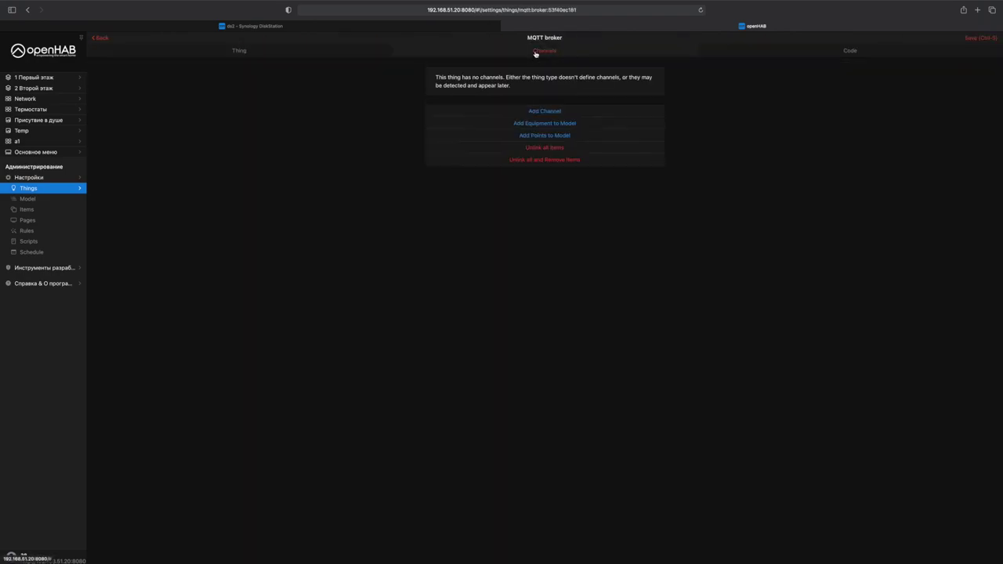
click(255, 51)
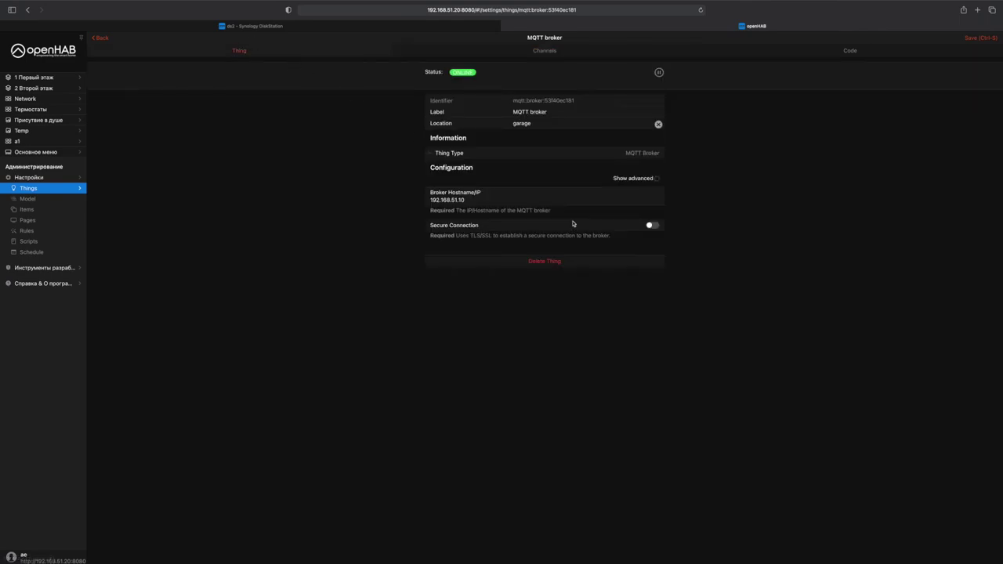